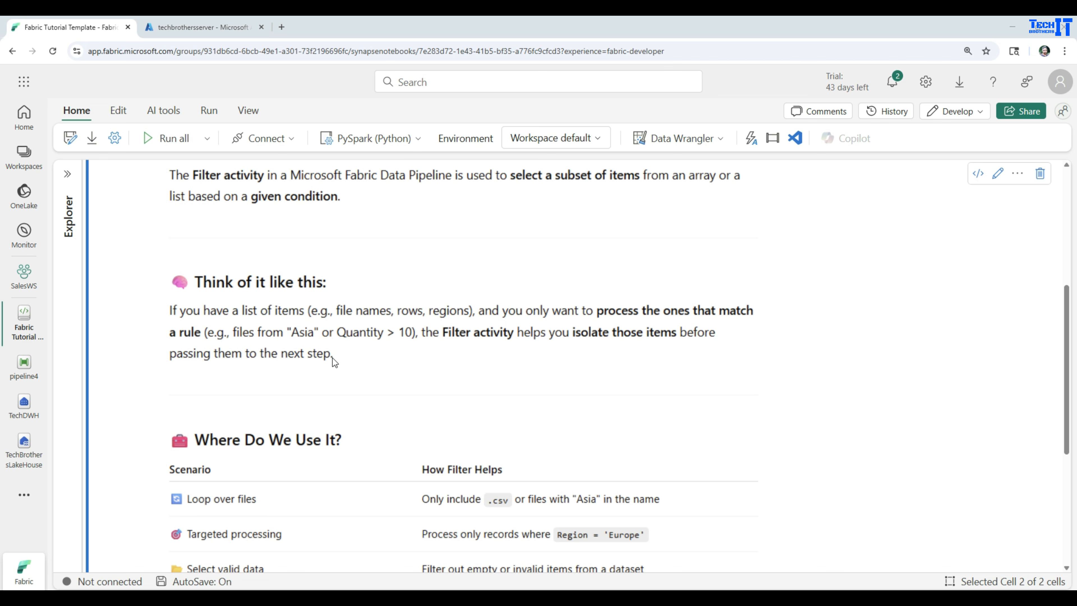
- Review the notebook's Filter activity explanation and use cases, and the source files in the TechBrothersLakeHouse InputFolder
scroll(343, 369, "down", 4)
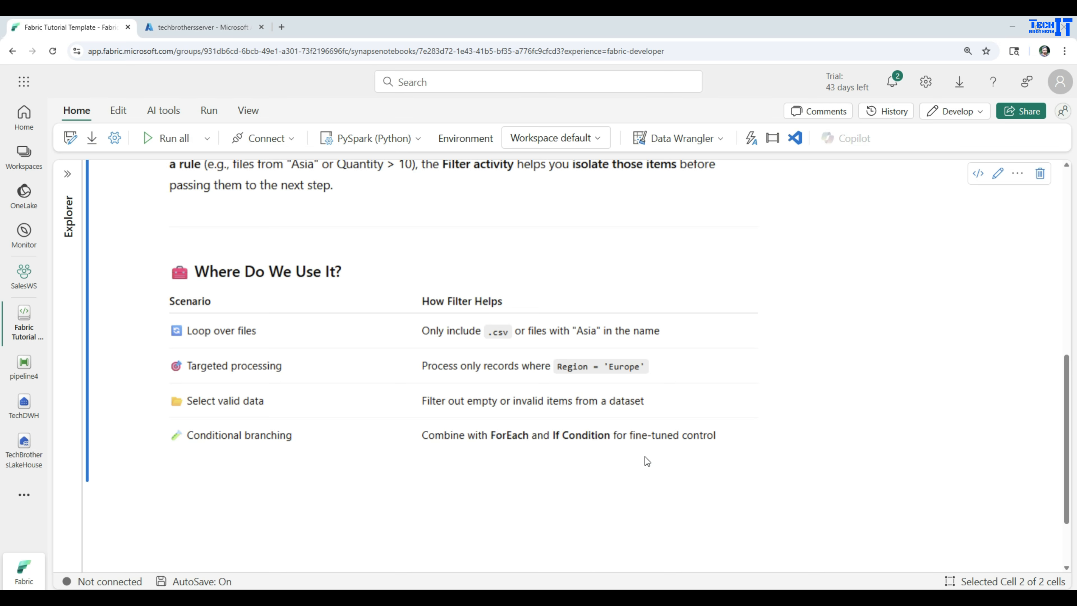
scroll(647, 452, "up", 10)
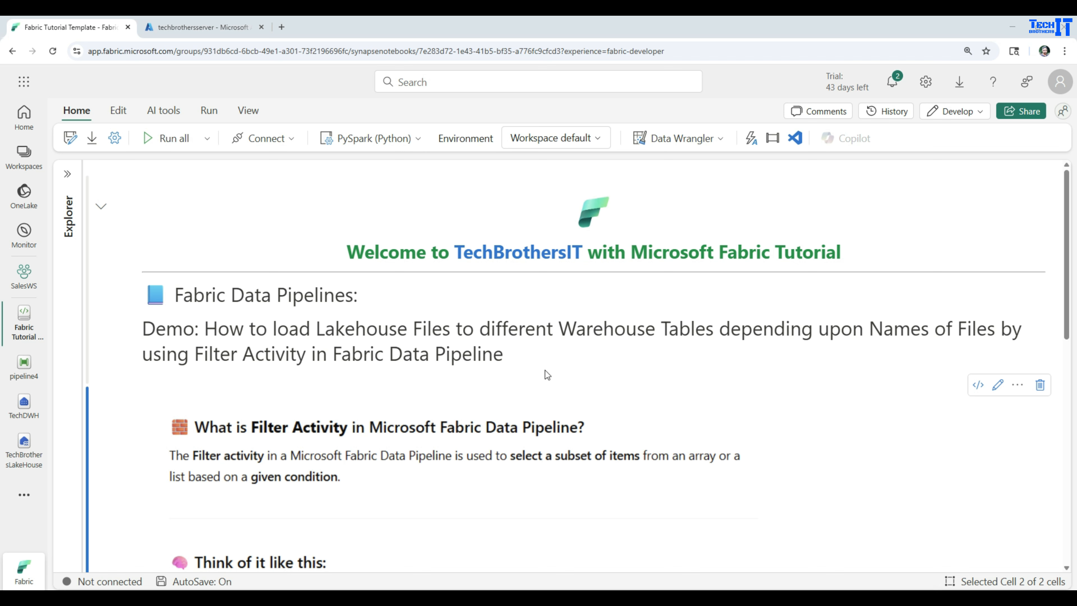
left_click(24, 465)
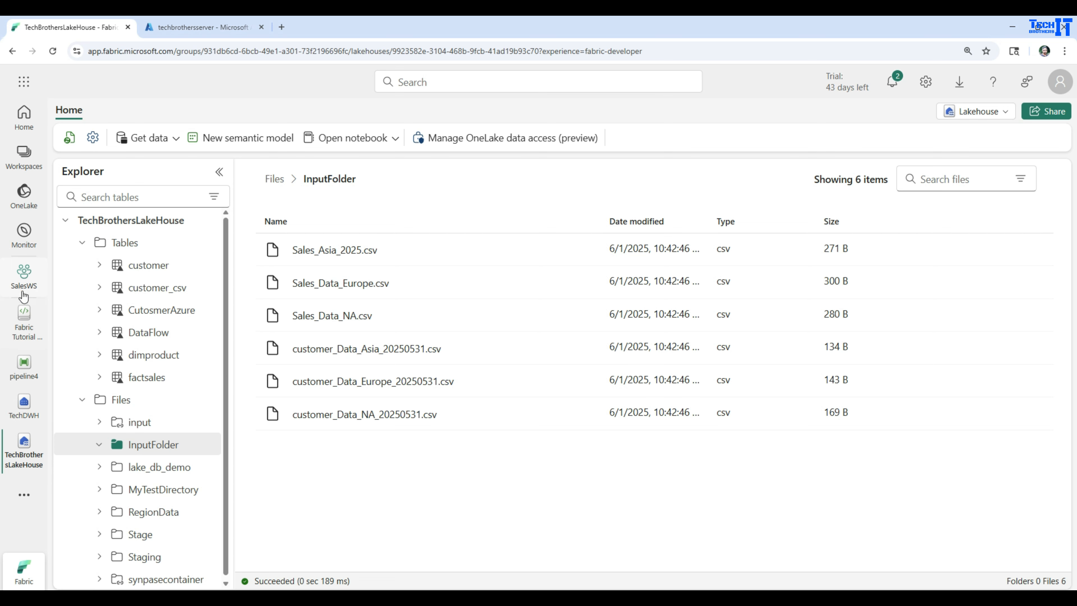
- Examine the CREATE TABLE definitions of dbo.Customer and SalesData in the TechDWH warehouse queries
left_click(30, 418)
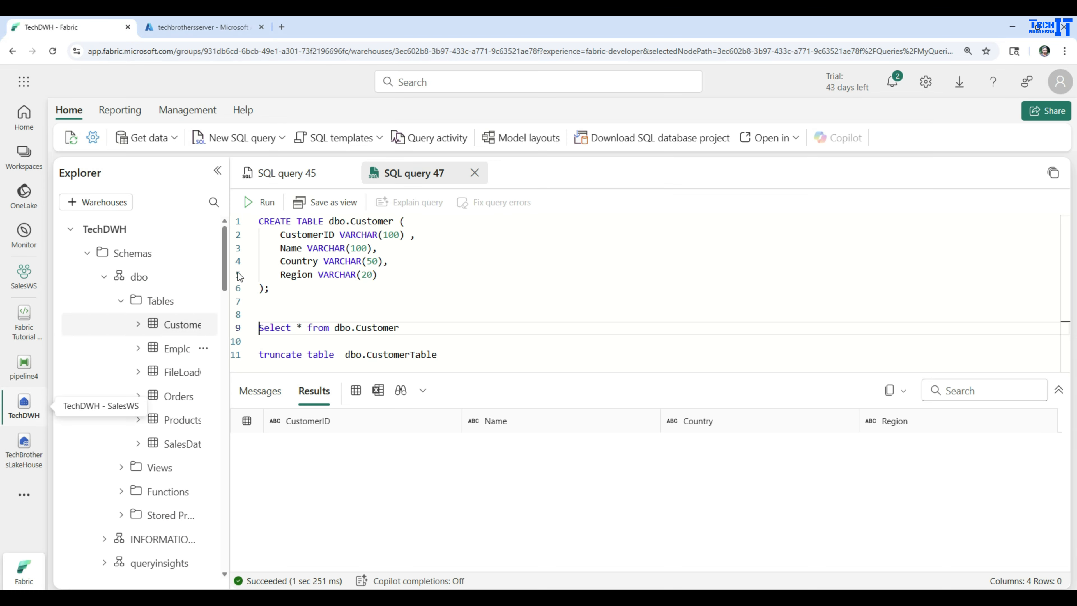
left_click_drag(322, 221, 394, 221)
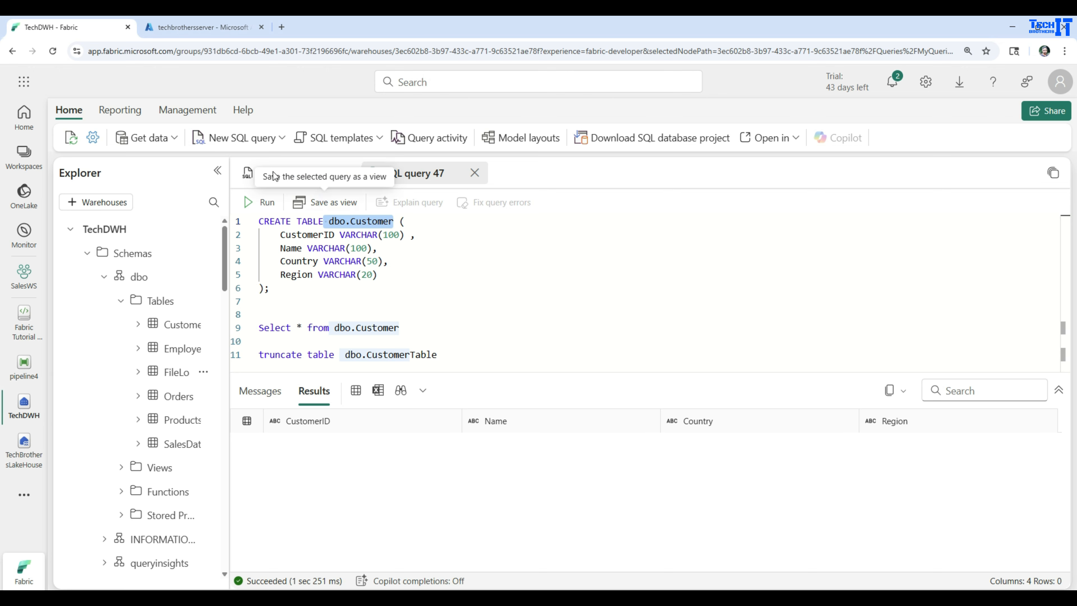
left_click(297, 173)
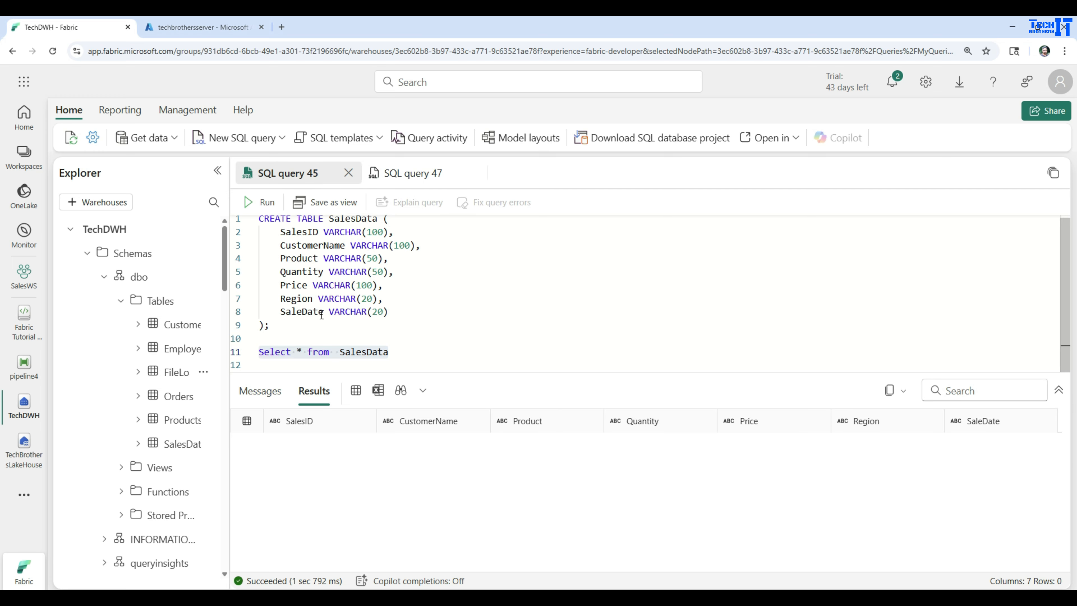
left_click_drag(282, 325, 259, 221)
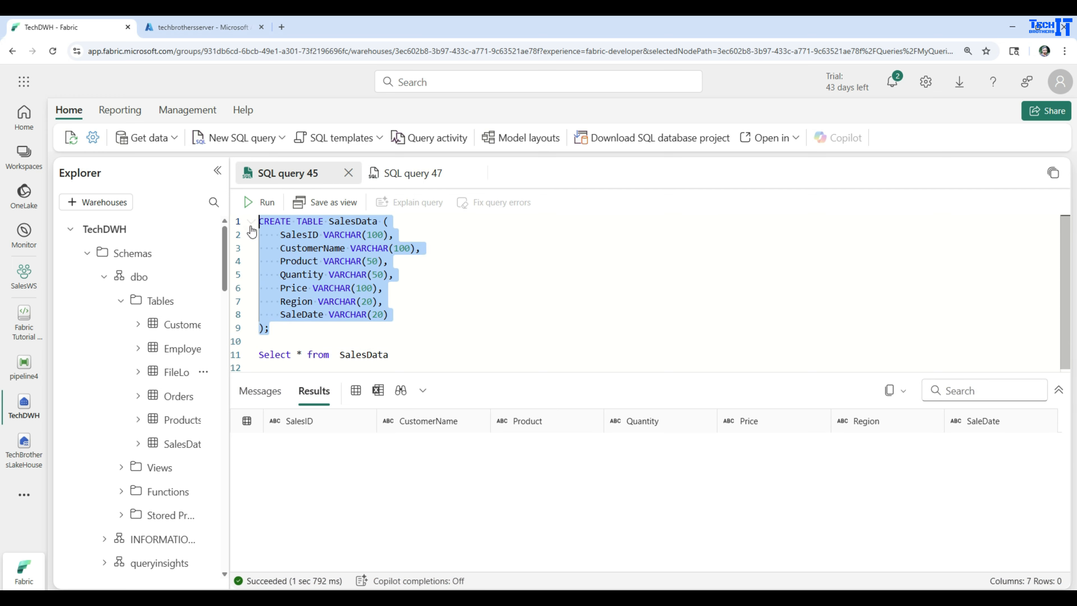
- Preview Sales_Asia_2025.csv in the lakehouse InputFolder and compare its header row with the SalesData table definition in TechDWH
left_click(27, 465)
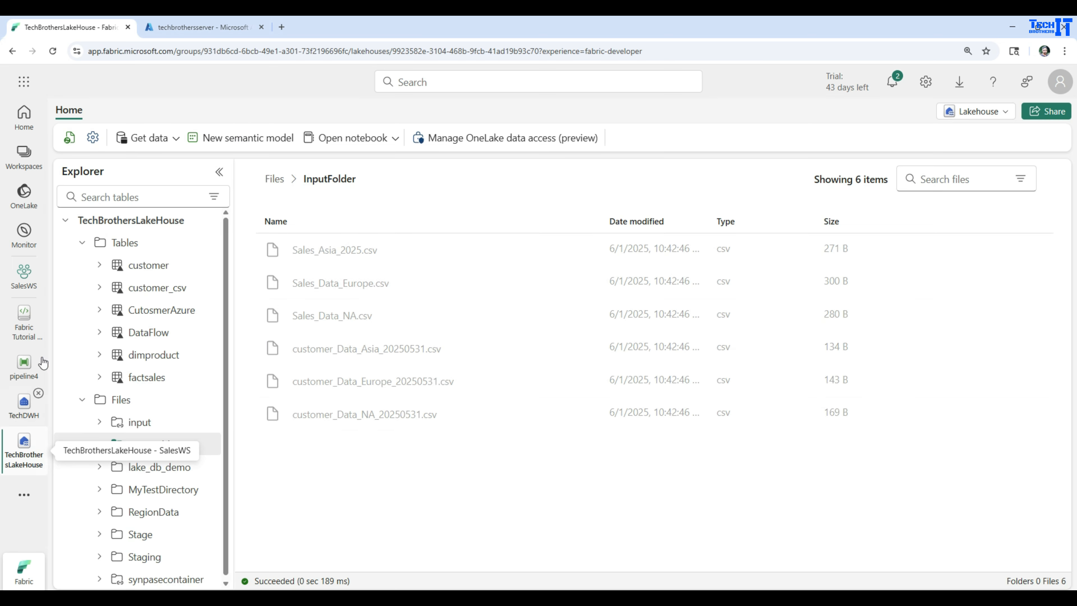
left_click(313, 253)
left_click_drag(294, 202, 611, 204)
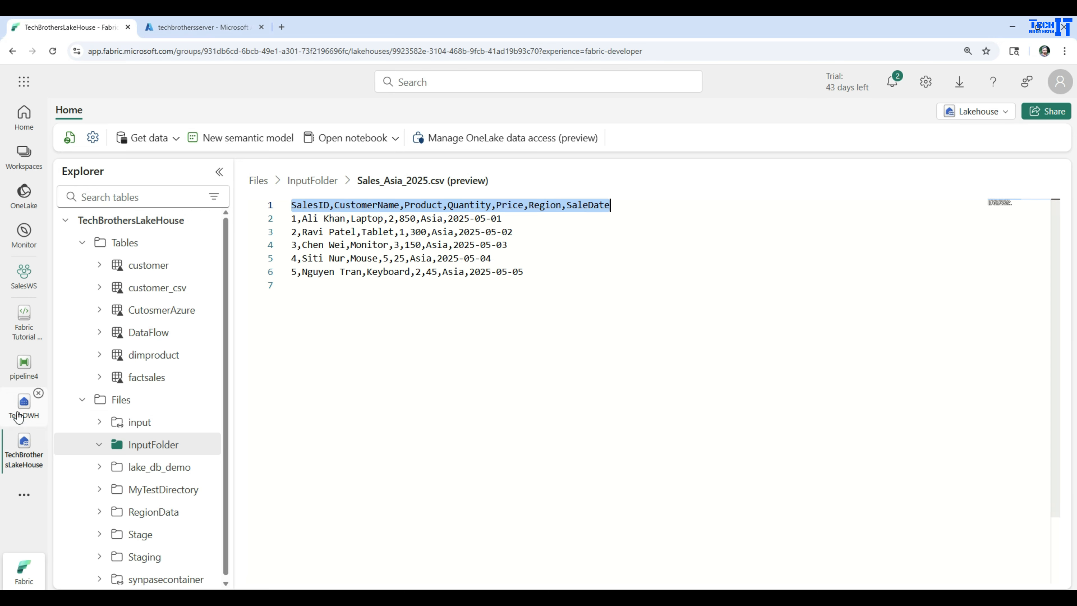
left_click(24, 402)
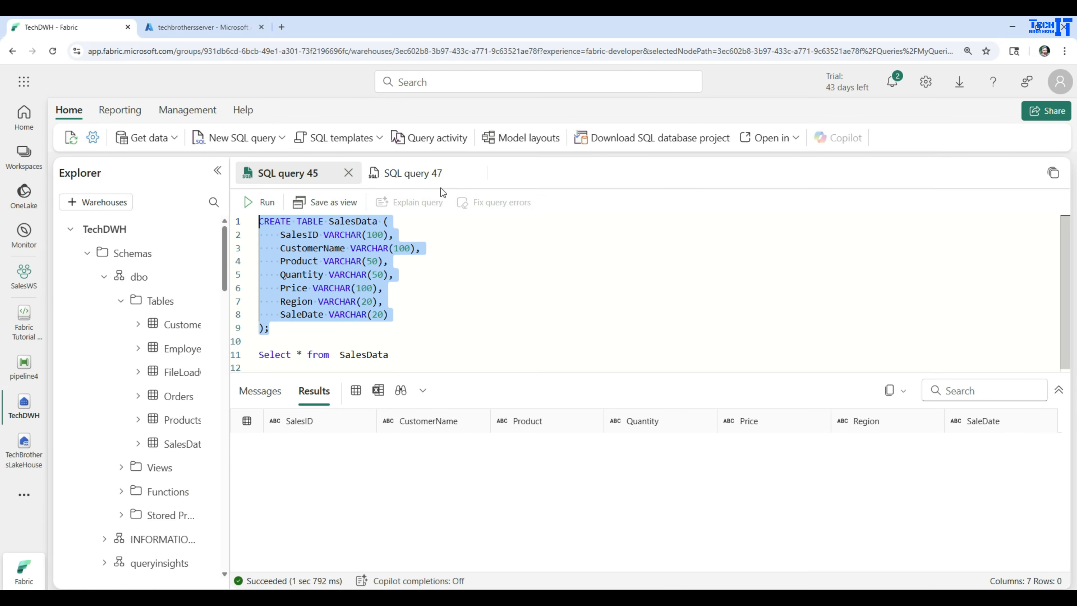
- Review the dbo.Customer query in TechDWH and compare its columns with the header of customer_Data_Asia_20250531.csv in the lakehouse InputFolder
left_click(440, 178)
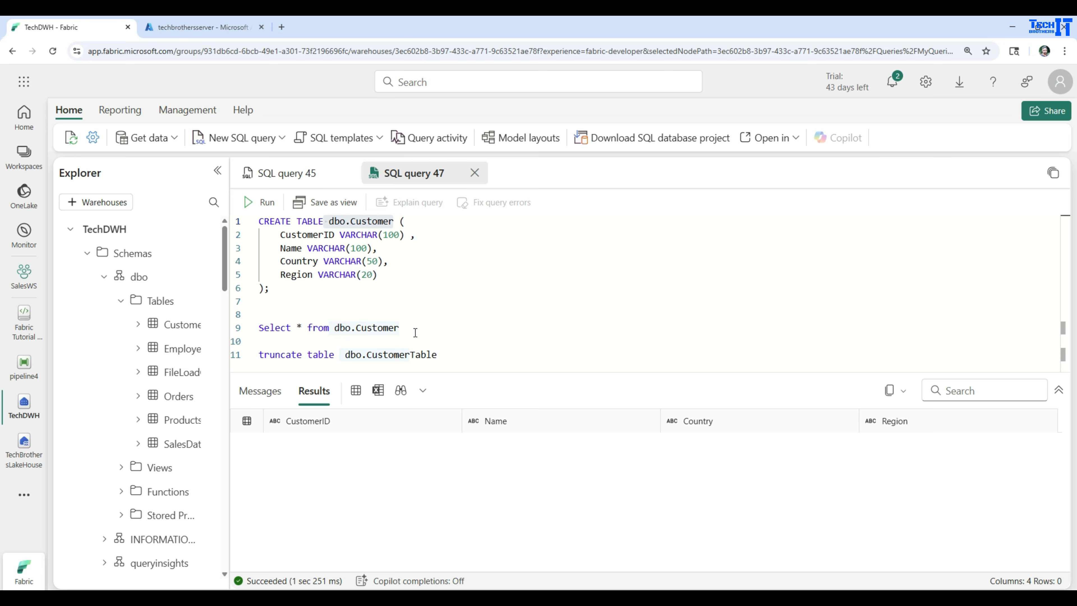
left_click(423, 327)
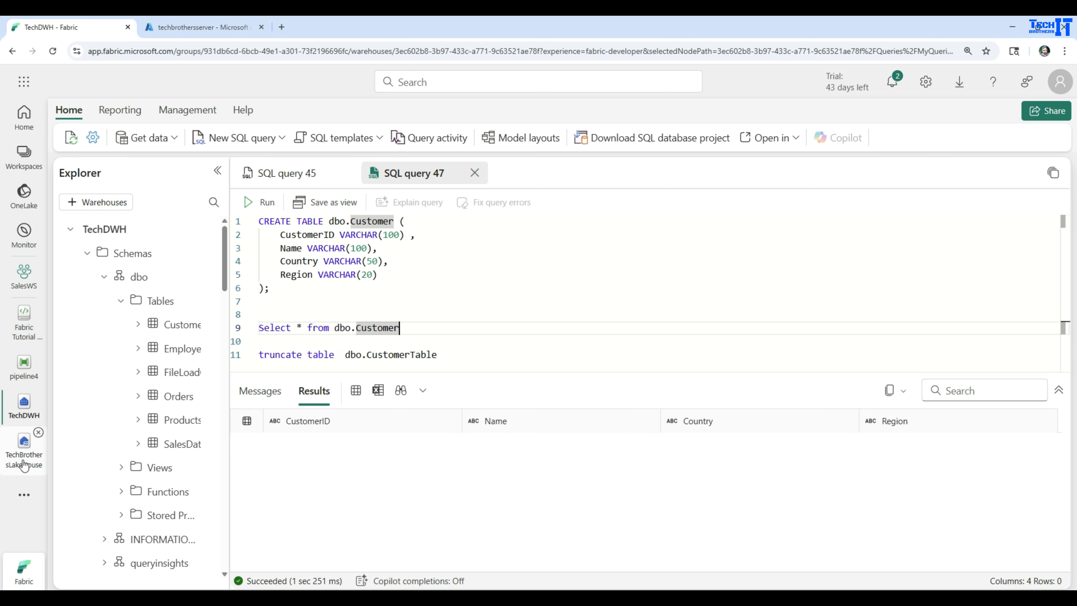
left_click(24, 445)
left_click(309, 180)
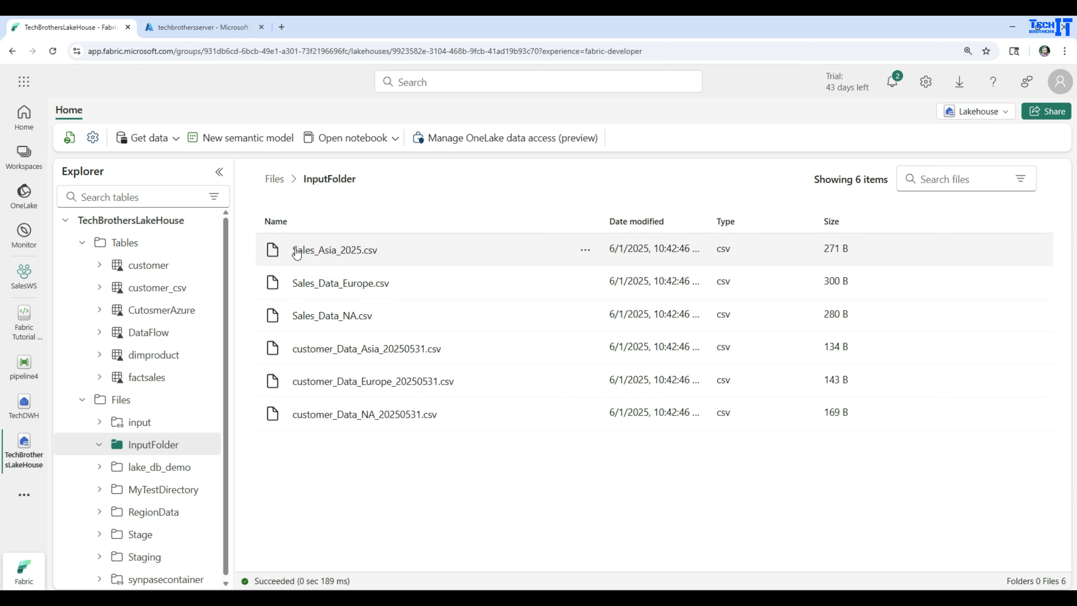
left_click(307, 359)
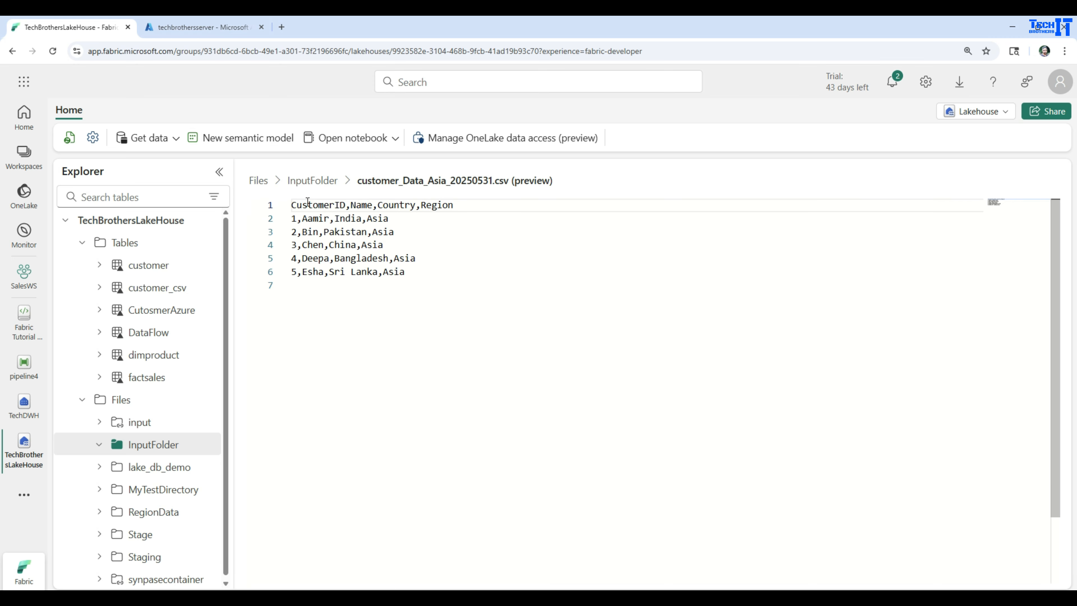
left_click_drag(456, 204, 290, 205)
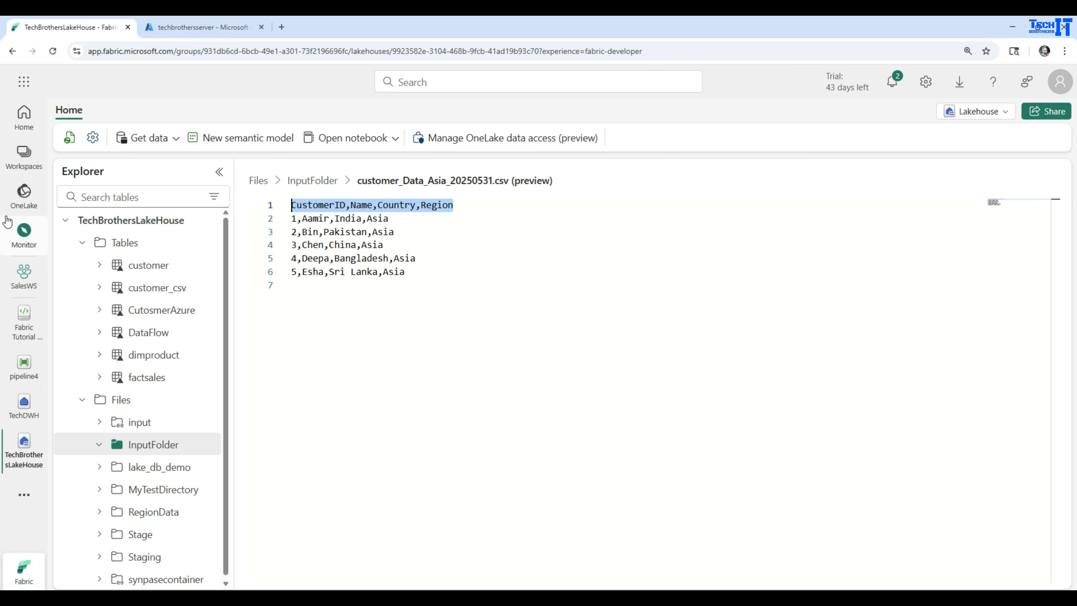
- Create a data pipeline named pl_Filter in the Pipelines folder of the SalesWS workspace
left_click(23, 285)
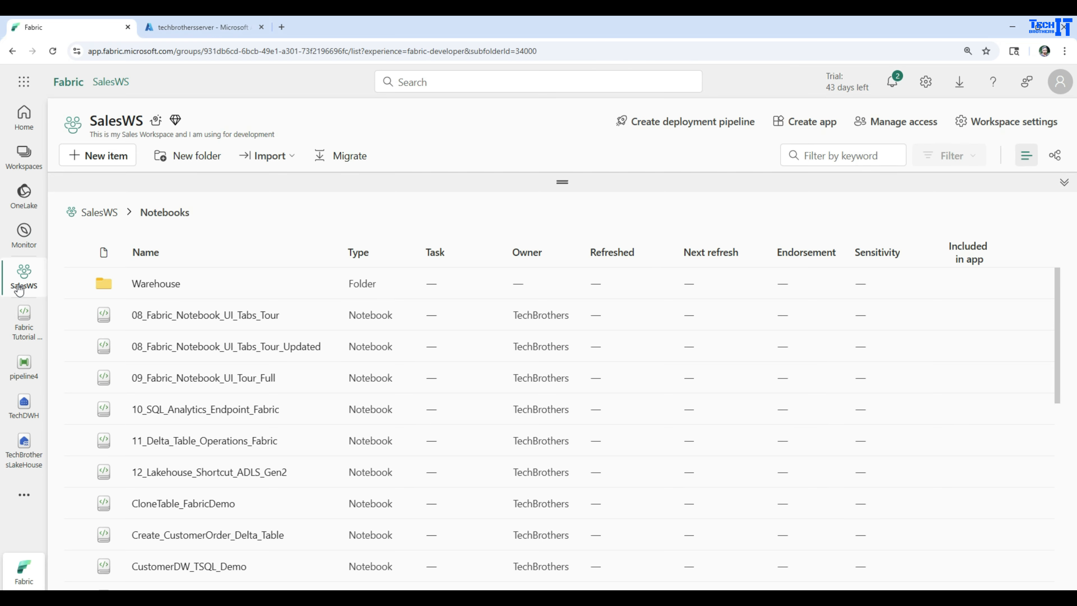
left_click(110, 212)
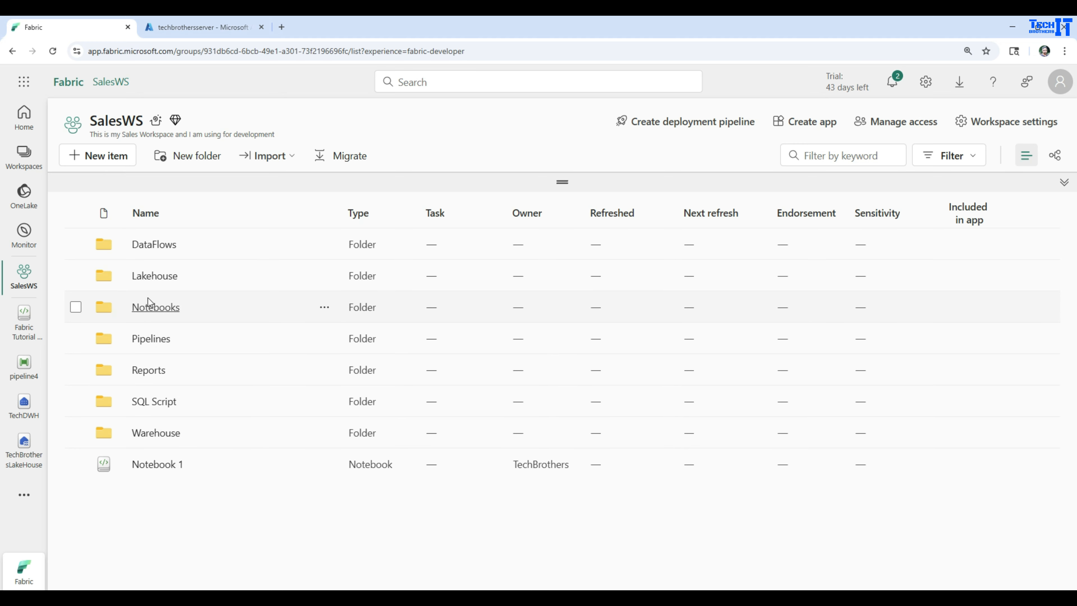
left_click(149, 340)
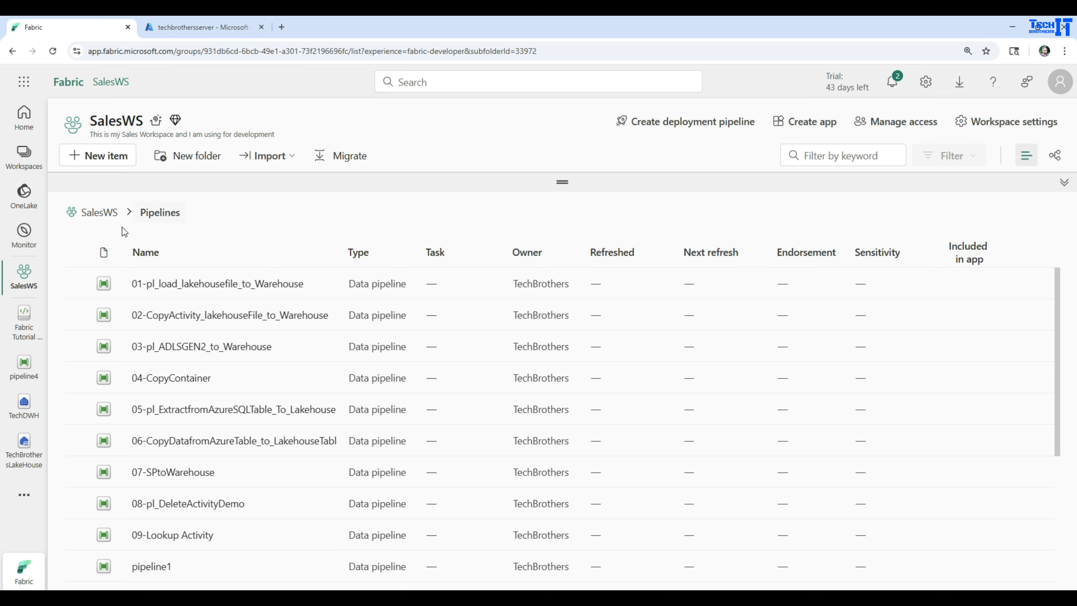
left_click(121, 162)
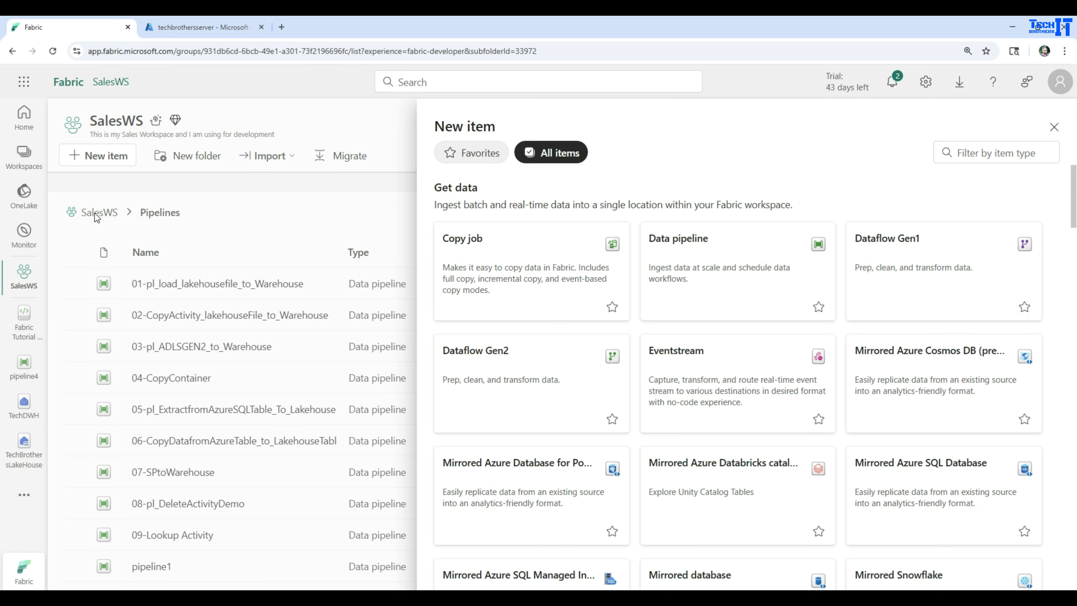
left_click(703, 286)
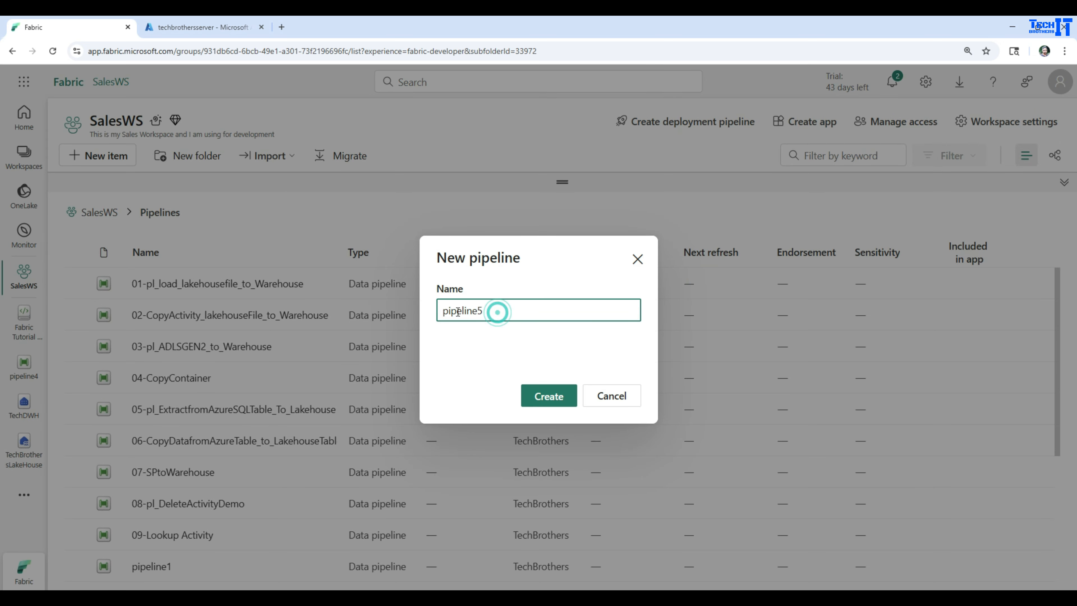
left_click_drag(497, 312, 392, 310)
type("pl_Filter")
left_click(537, 390)
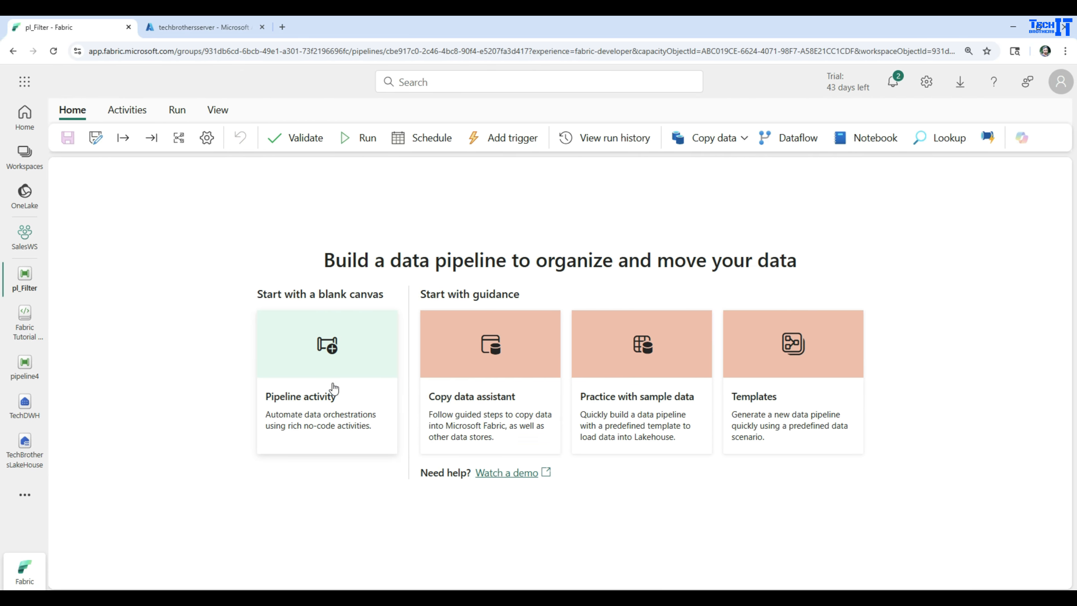
- Add a Get Metadata activity to the blank pipeline and place it in the upper part of the canvas
left_click(314, 408)
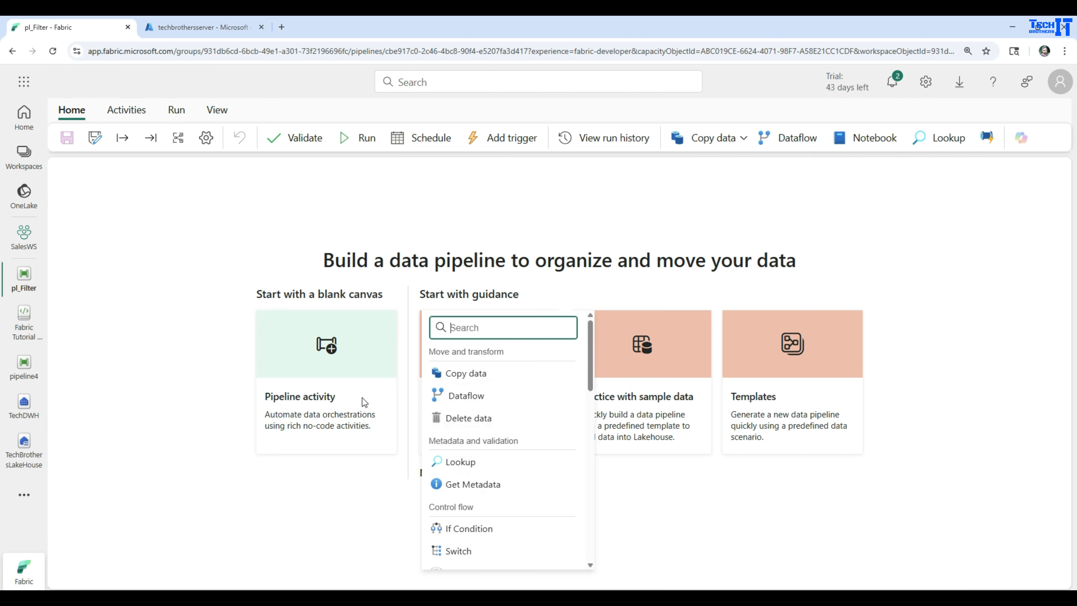
left_click(481, 488)
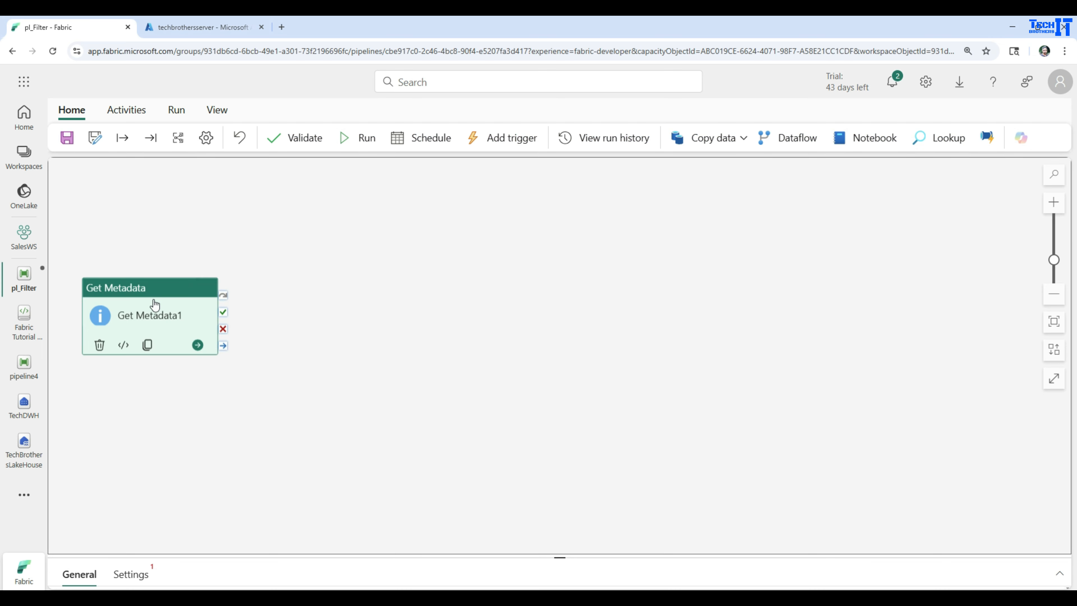
left_click_drag(156, 293, 321, 242)
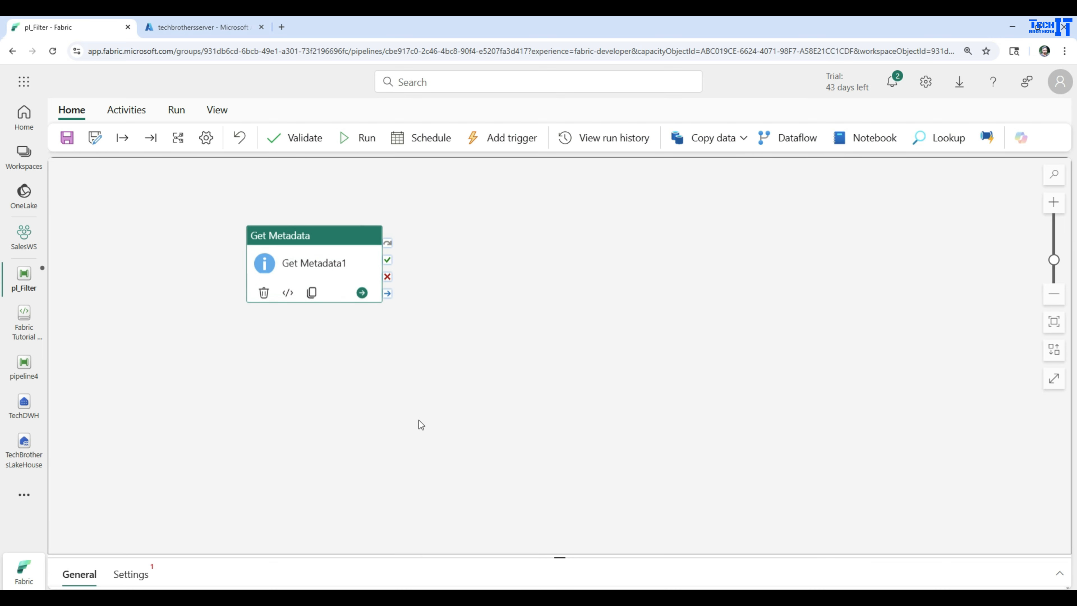
- Connect the Get Metadata activity to TechBrothersLakeHouse with Files as the root folder
left_click_drag(562, 558, 573, 435)
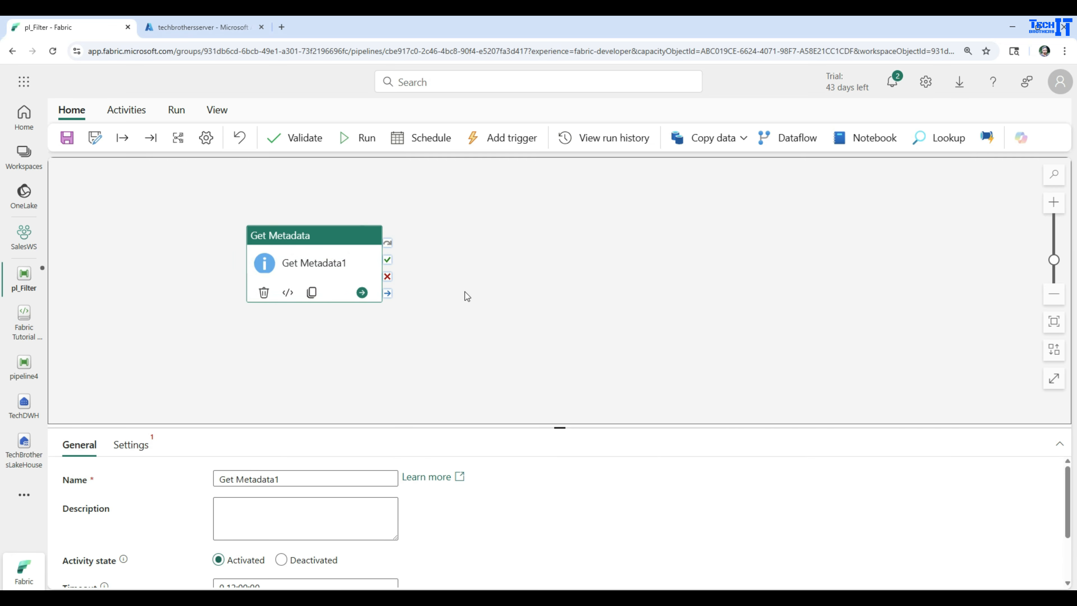
left_click_drag(250, 428, 252, 377)
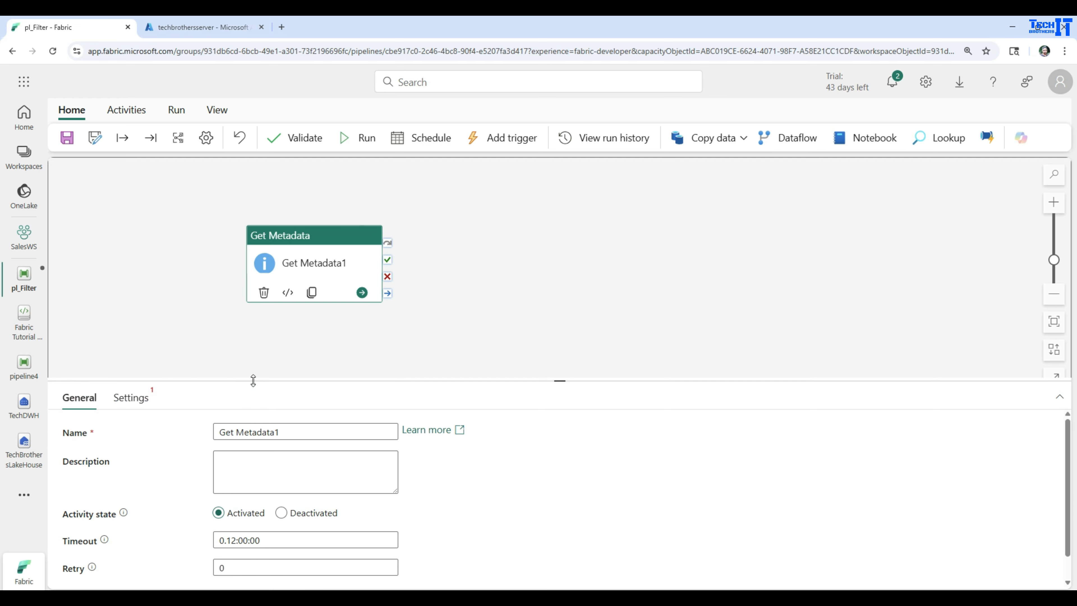
left_click(121, 395)
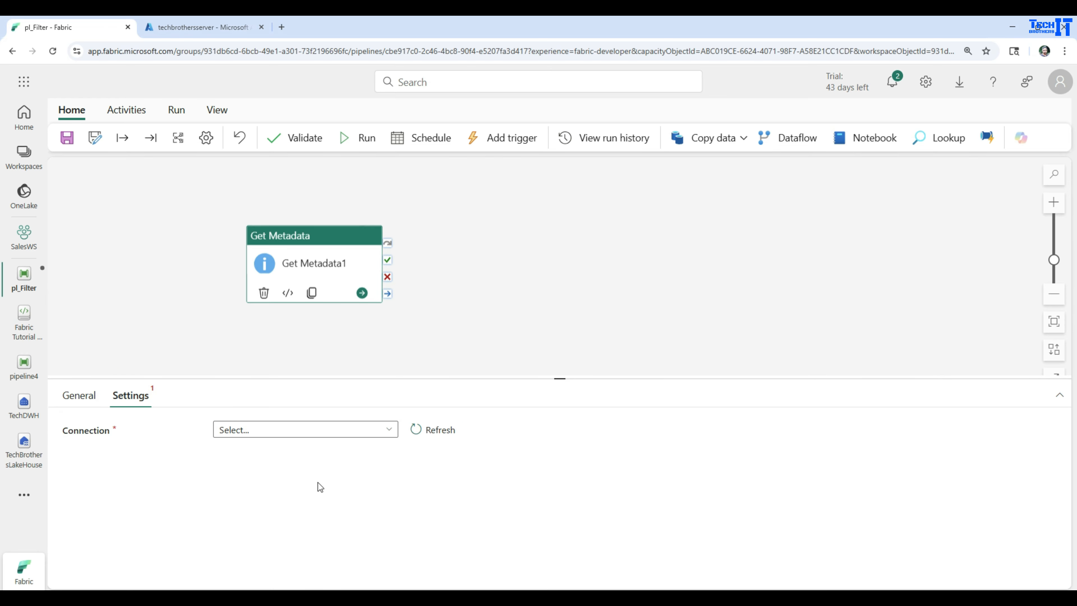
left_click(386, 432)
scroll(299, 360, "down", 10)
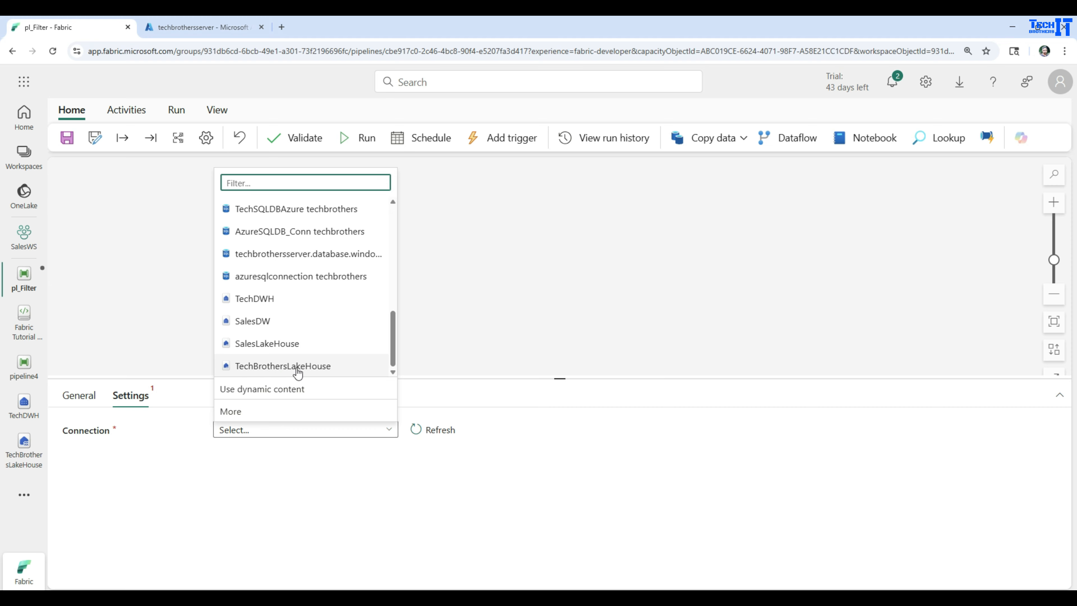
left_click(295, 368)
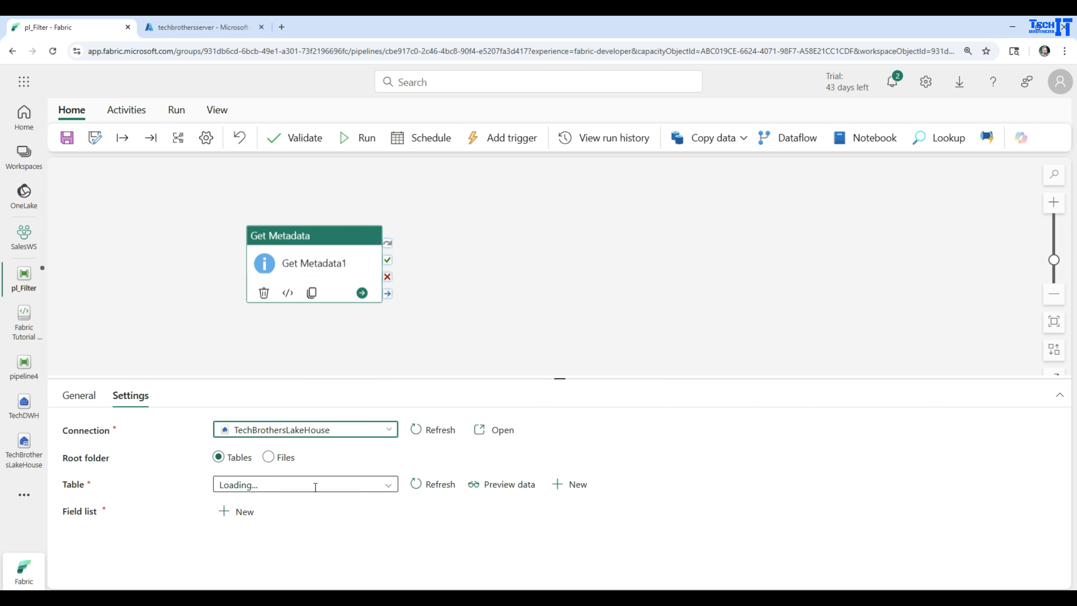
left_click(277, 462)
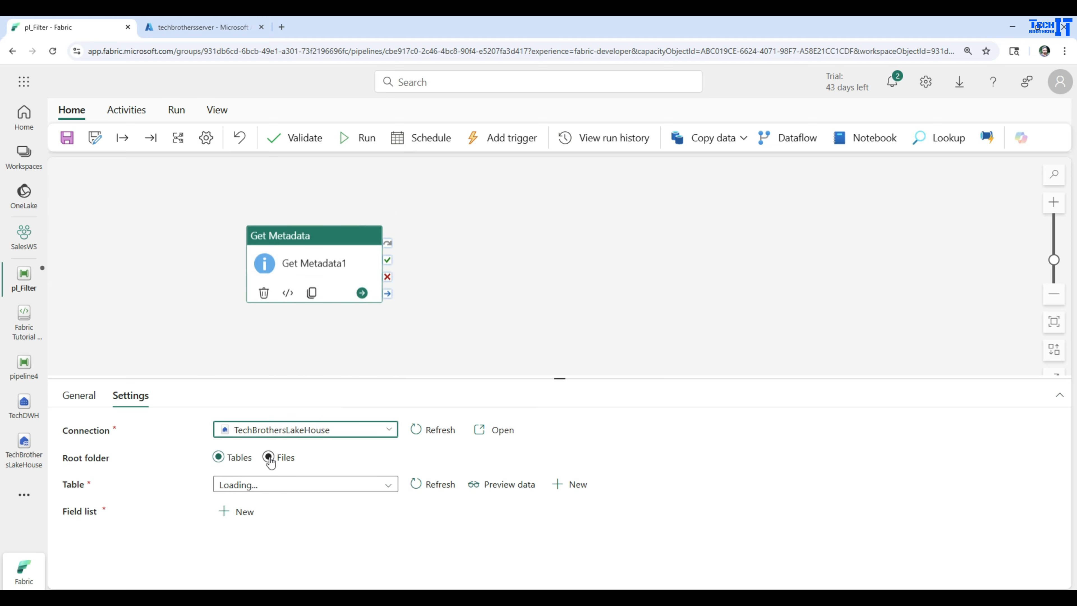
- Set the Get Metadata activity's file path to the InputFolder directory without choosing a file
left_click(624, 488)
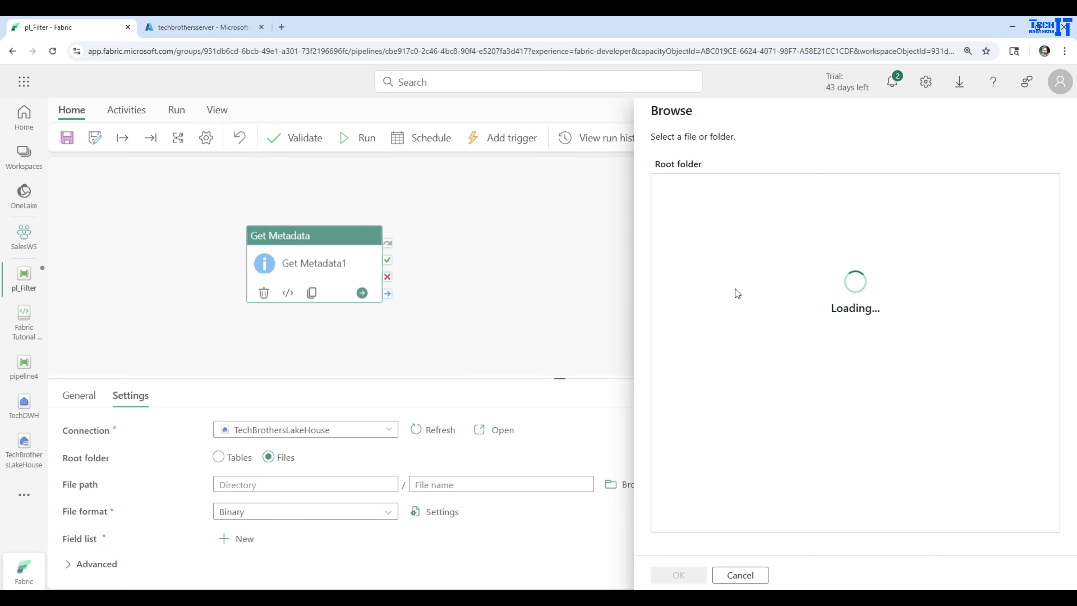
left_click(689, 188)
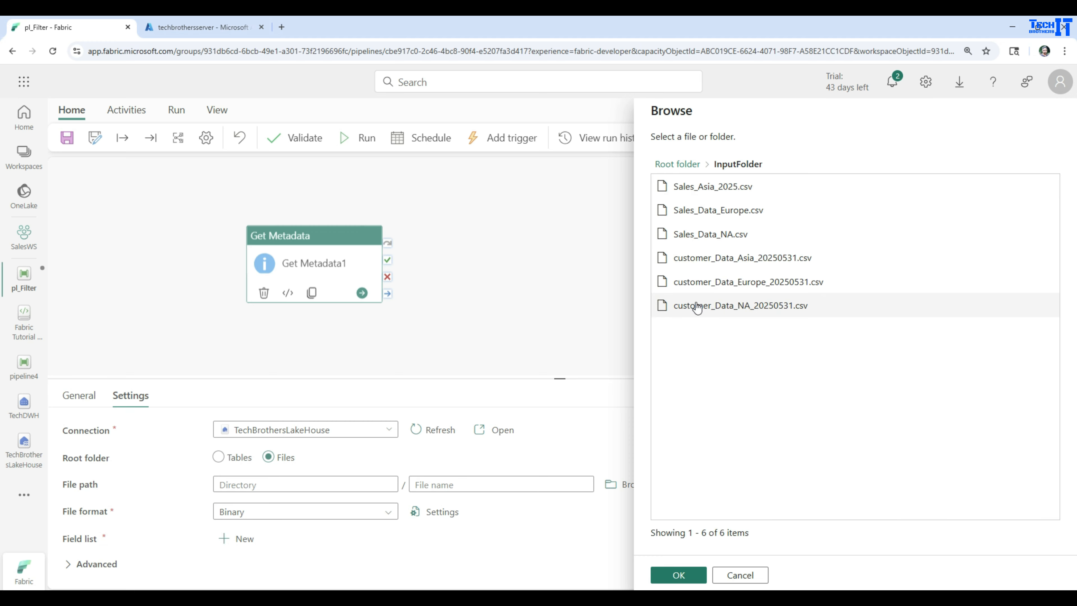
left_click(678, 575)
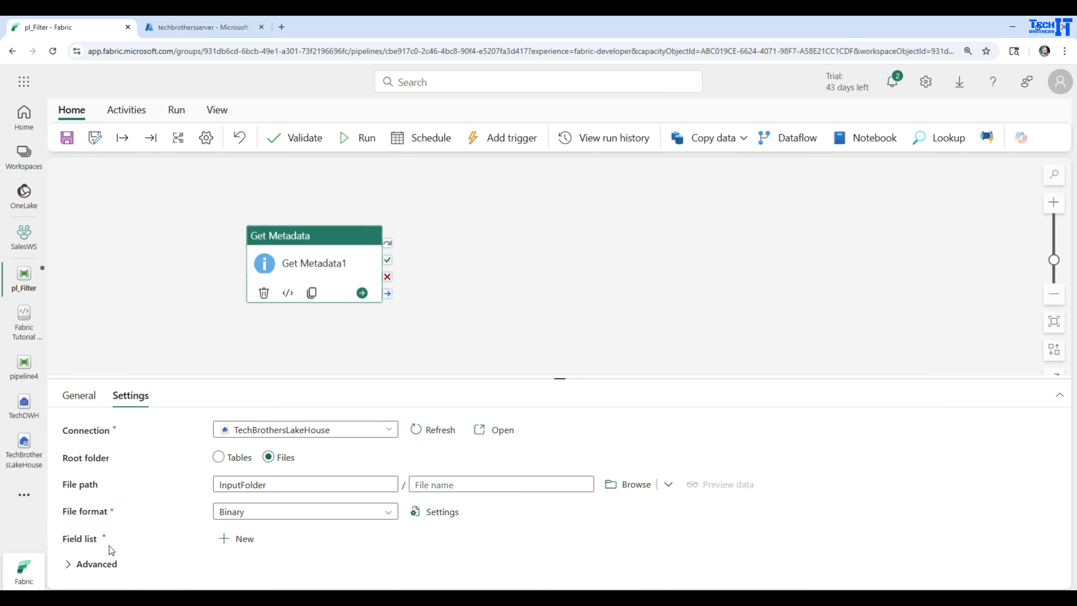
- Add Child items as an argument in the Get Metadata activity's field list
left_click(231, 539)
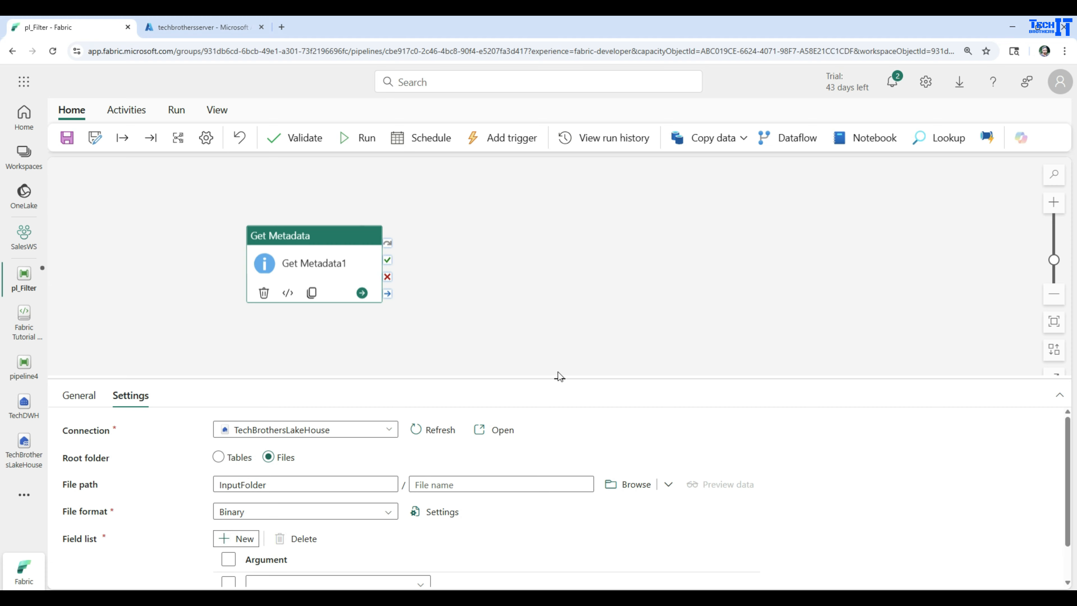
left_click_drag(560, 377, 579, 267)
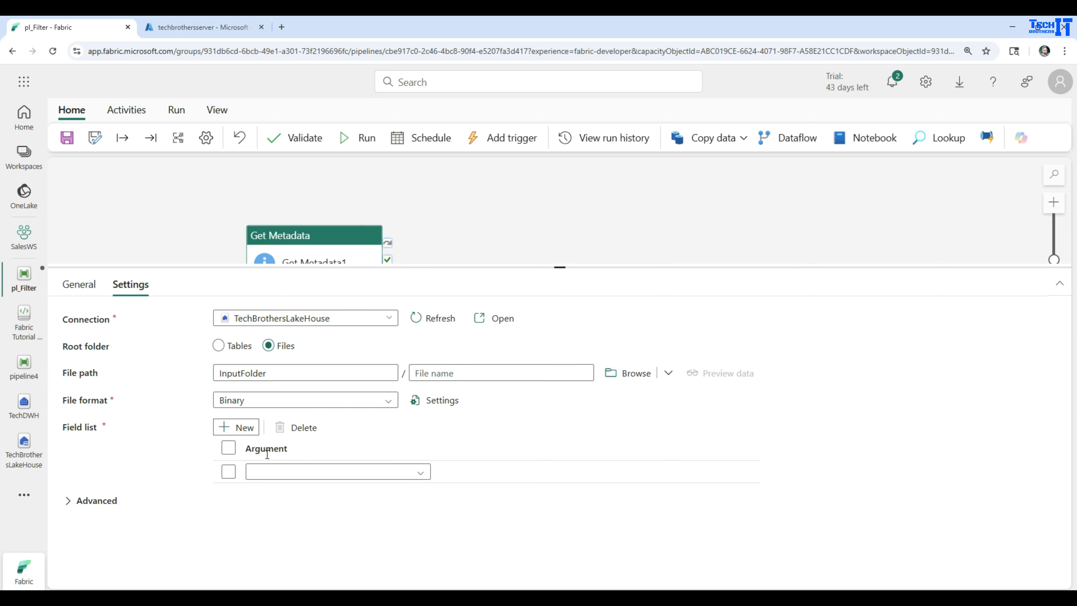
left_click(300, 471)
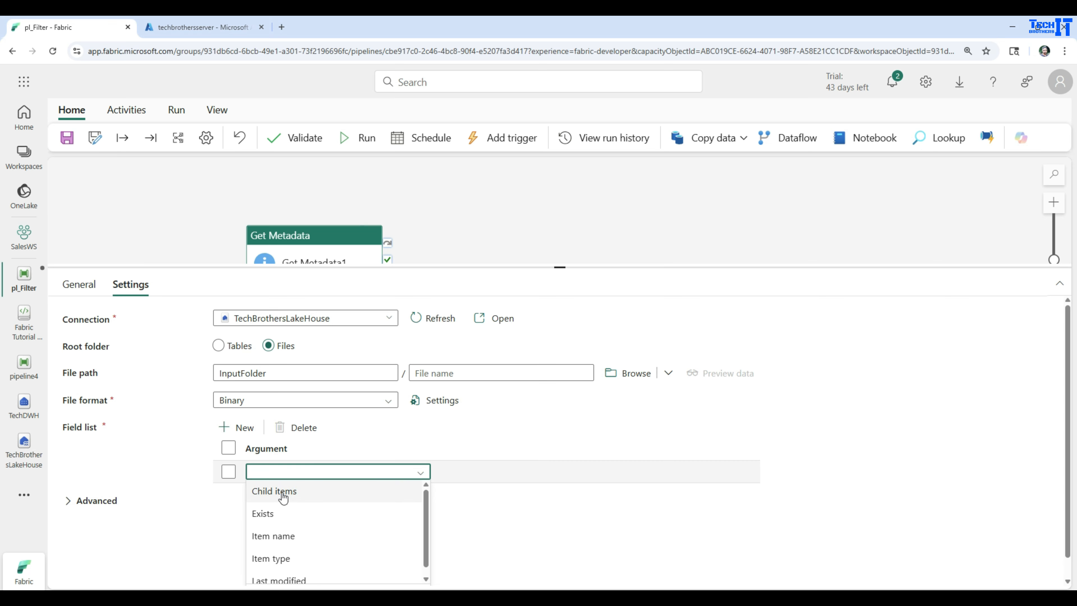
left_click(283, 493)
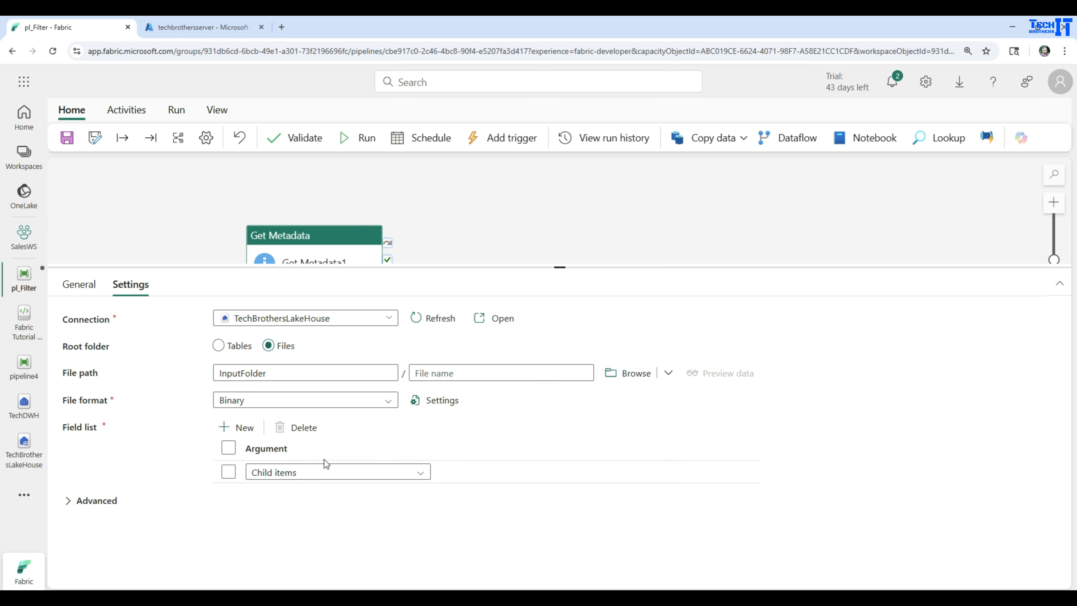
left_click_drag(465, 268, 465, 357)
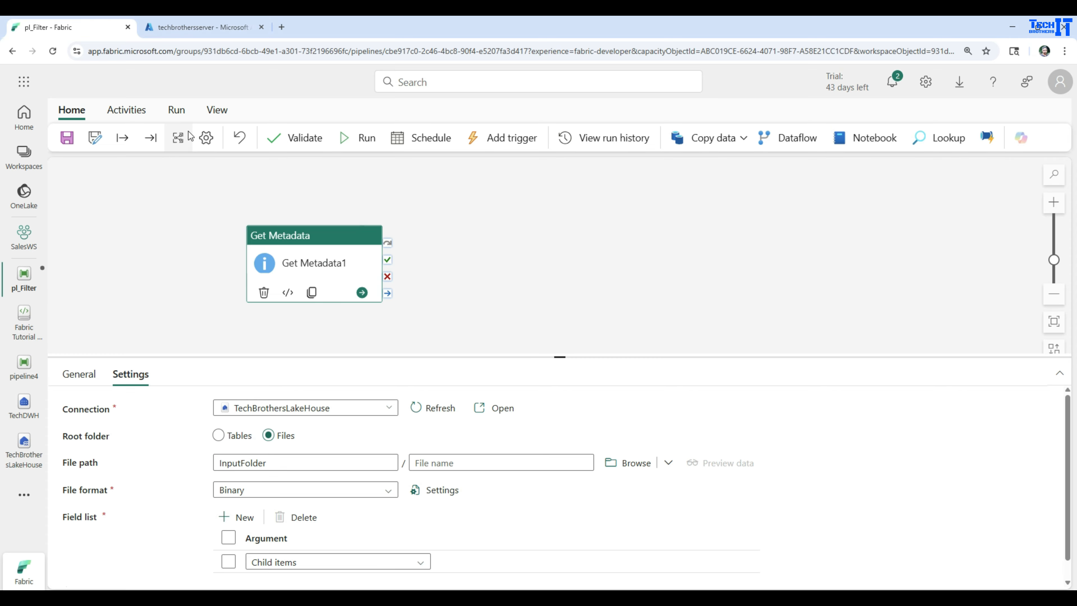
- Save and run the pipeline with its Get Metadata activity
left_click(174, 109)
left_click(152, 144)
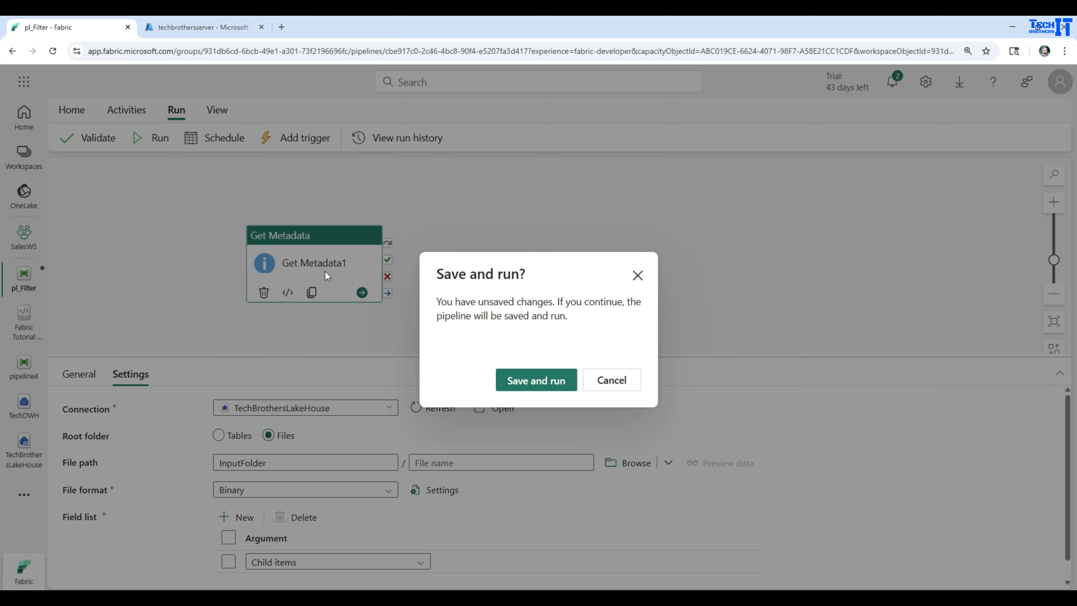
left_click(529, 383)
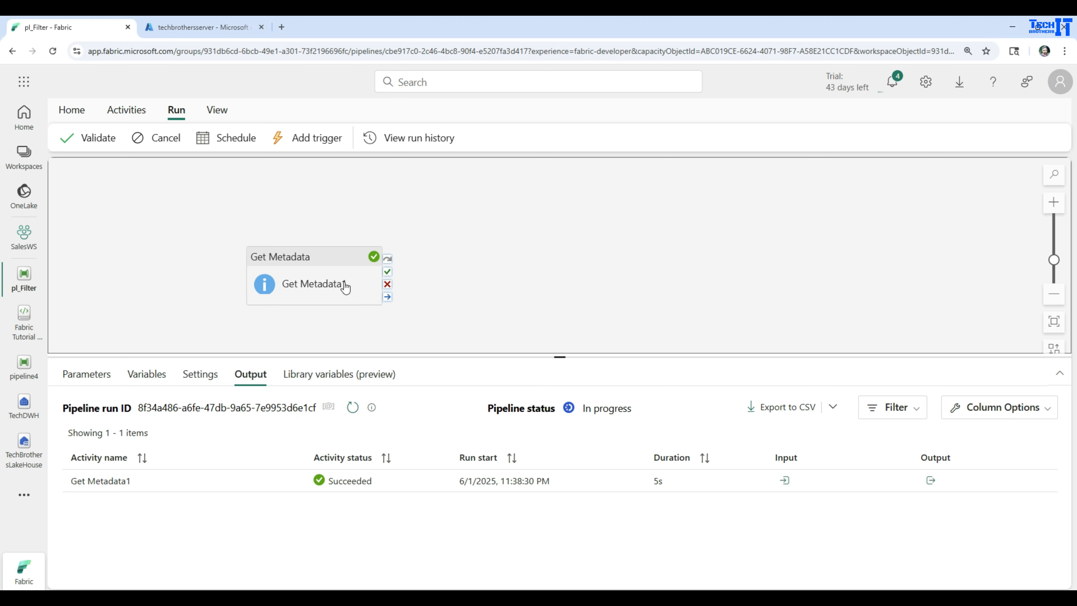
- Examine the childItems names and types in the Get Metadata run output, and close the output
left_click(930, 485)
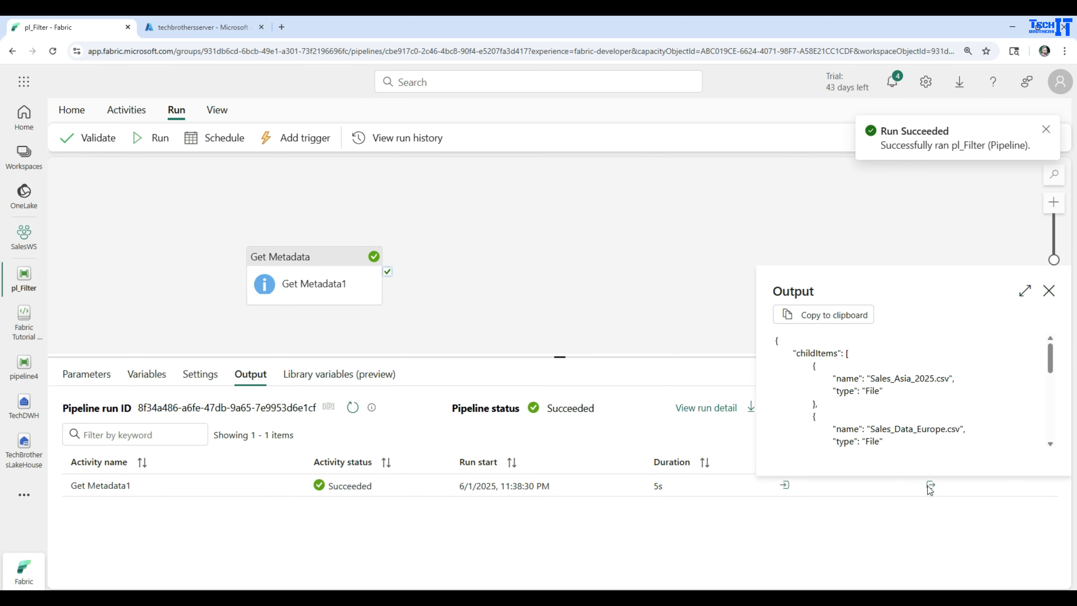
double_click(822, 355)
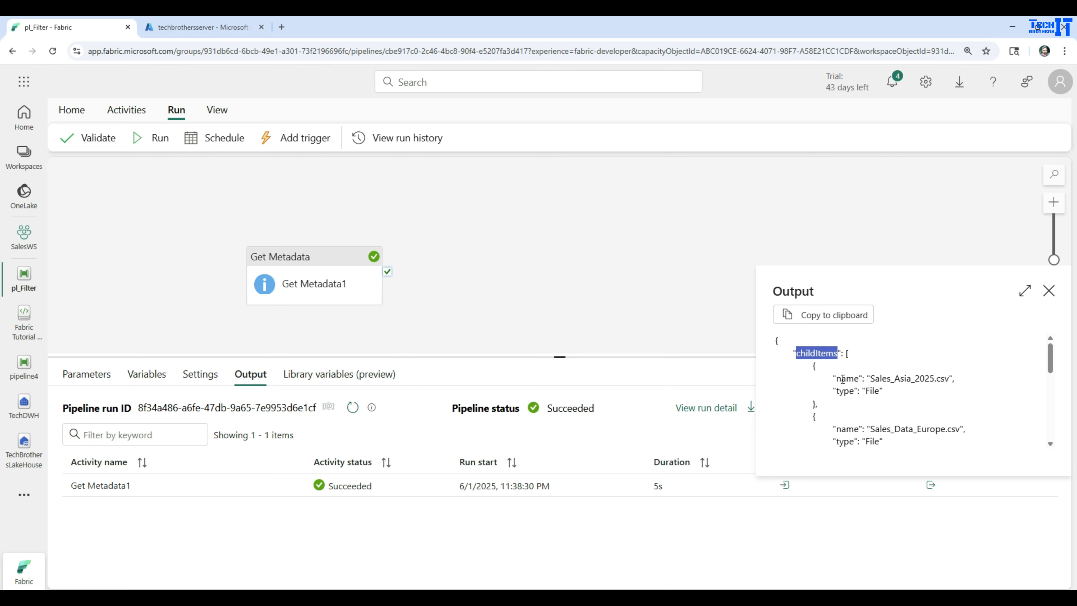
left_click_drag(833, 379, 856, 390)
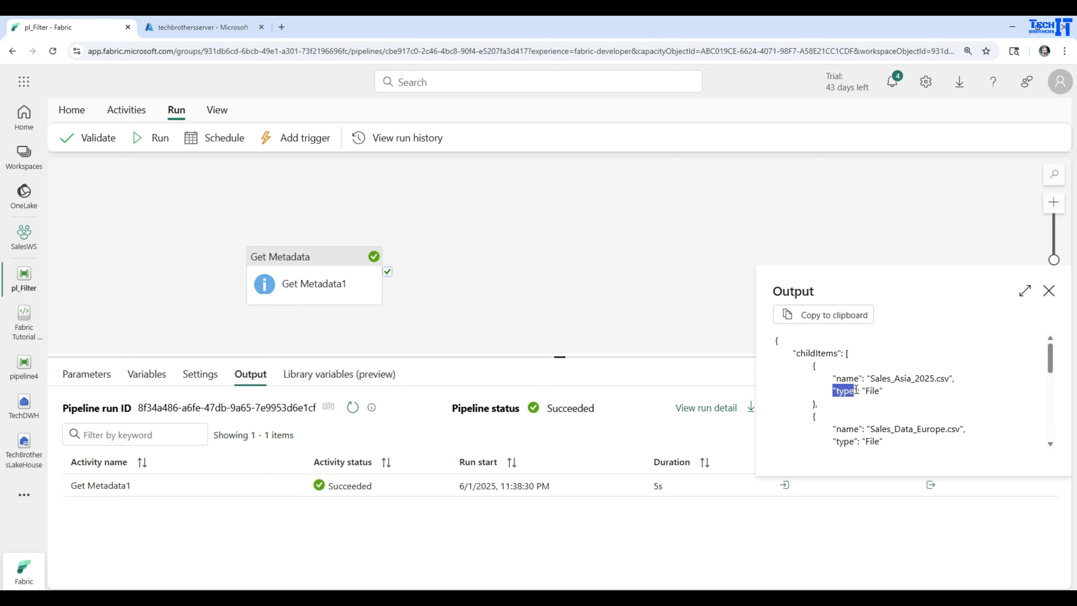
scroll(857, 390, "down", 10)
scroll(857, 390, "up", 9)
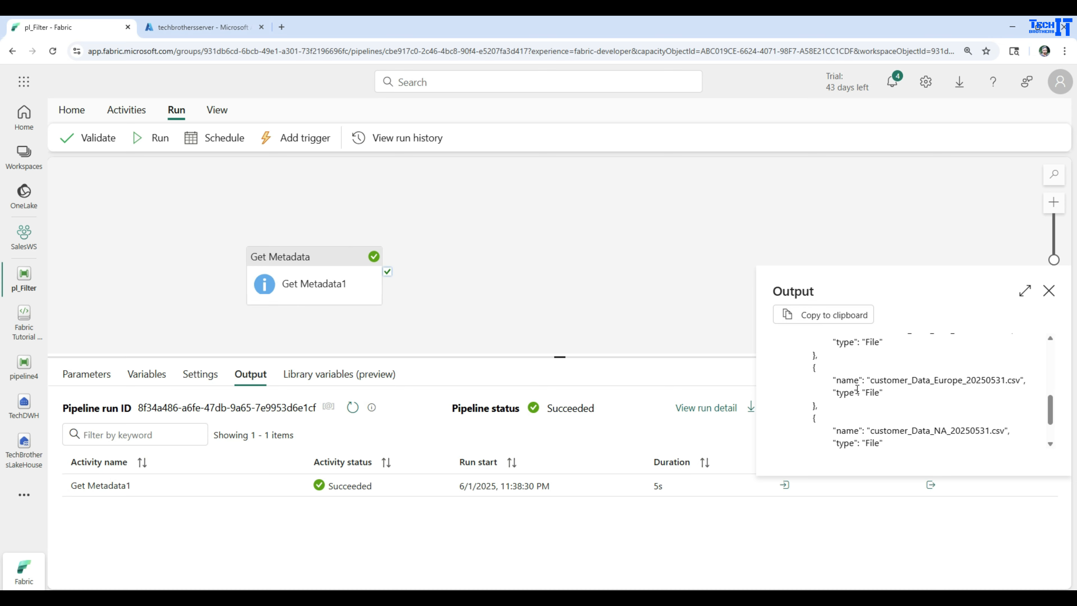
mouse_move(870, 352)
left_mouse_down()
mouse_move(890, 354)
mouse_move(865, 364)
left_mouse_up()
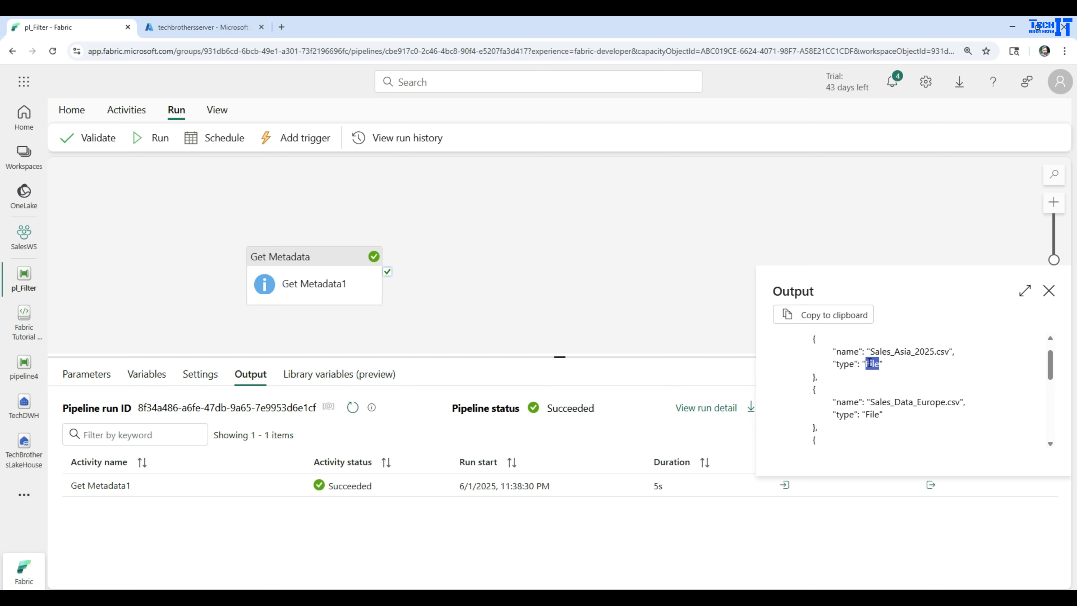
left_click_drag(955, 351, 831, 354)
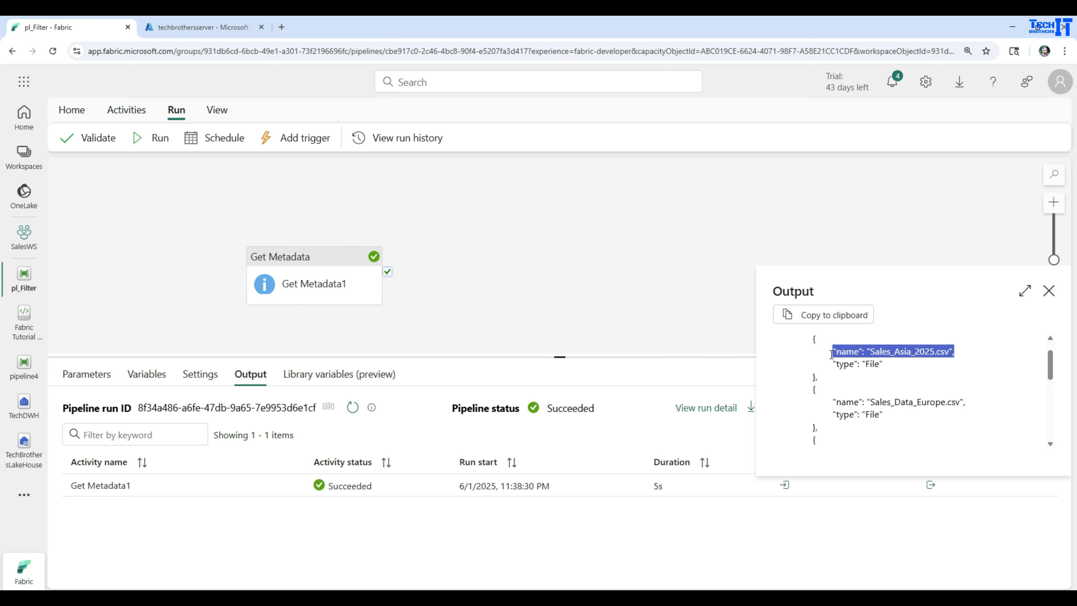
scroll(845, 366, "down", 5)
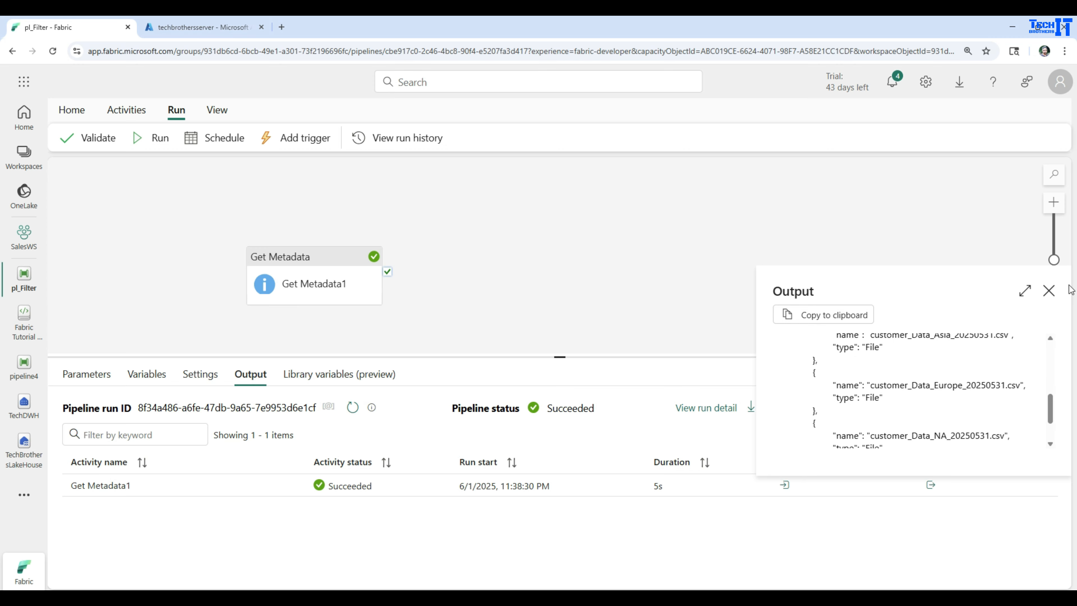
left_click(1050, 291)
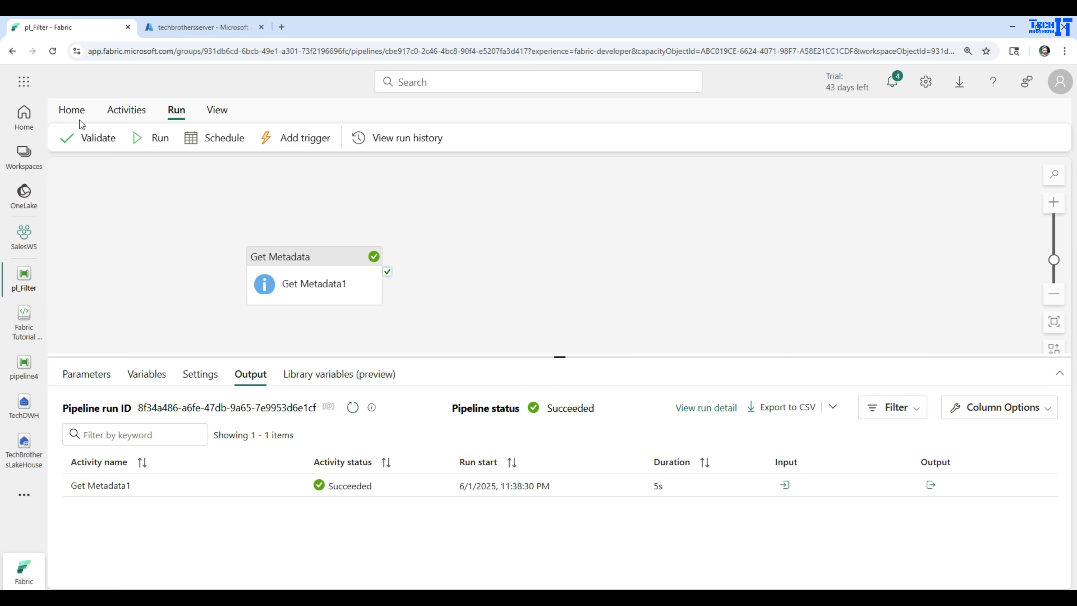
- Add a Filter activity to the pipeline and place it to the right of the Get Metadata activity
left_click(72, 111)
left_click(123, 111)
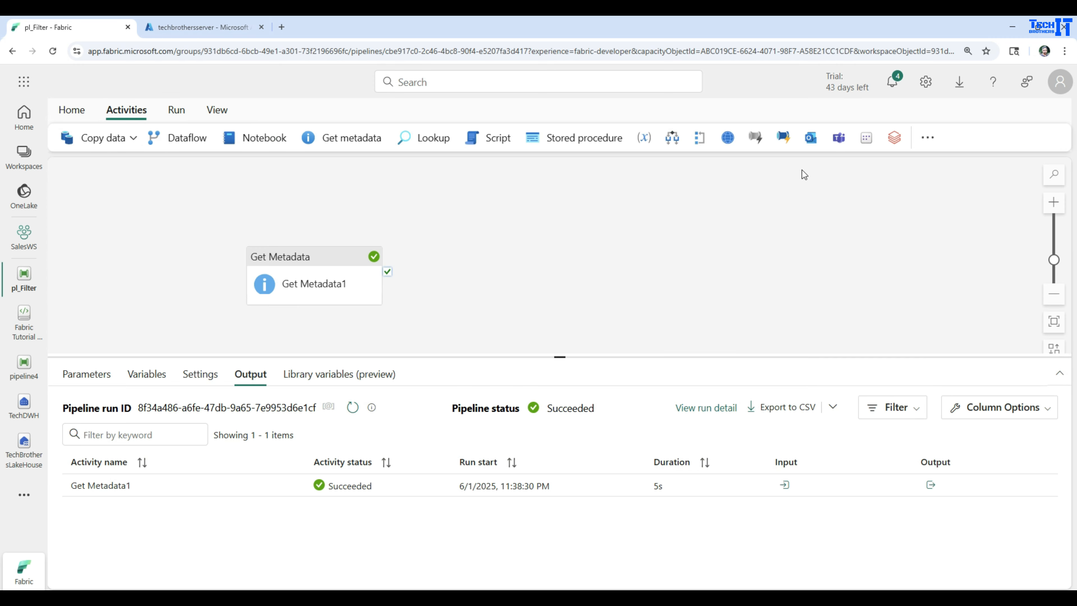
left_click(927, 138)
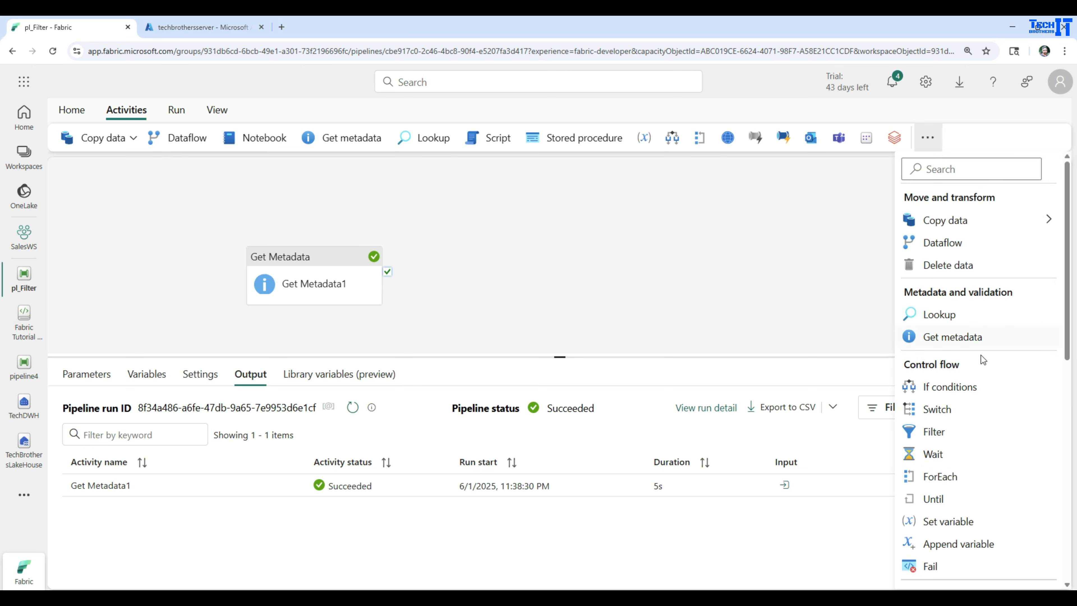
left_click(934, 432)
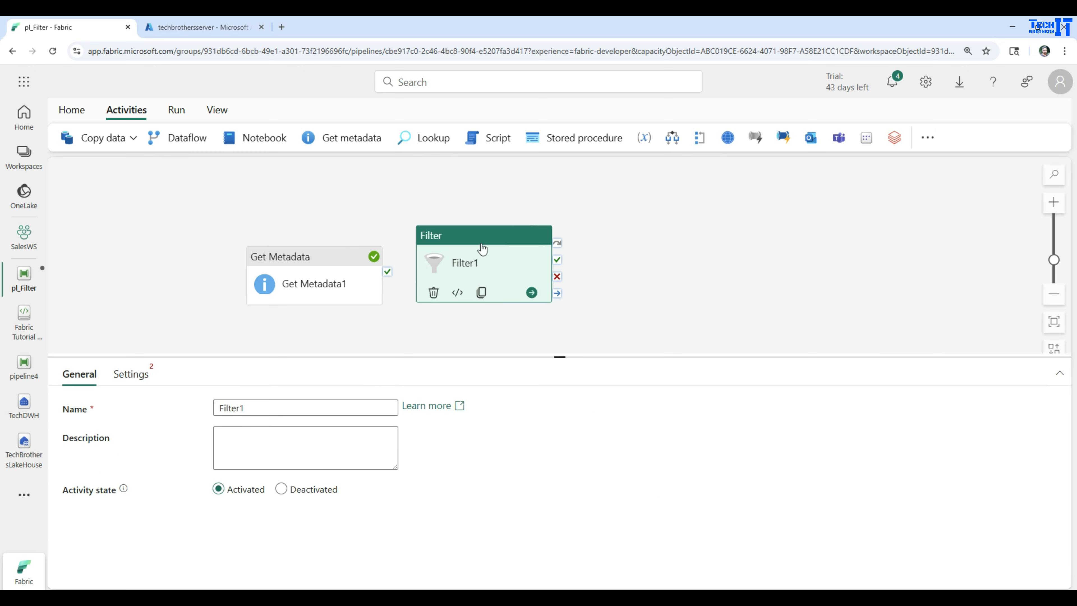
left_click_drag(473, 241, 606, 231)
- Link the Get Metadata activity's on-success output to the Filter activity and select the Filter
left_click(358, 261)
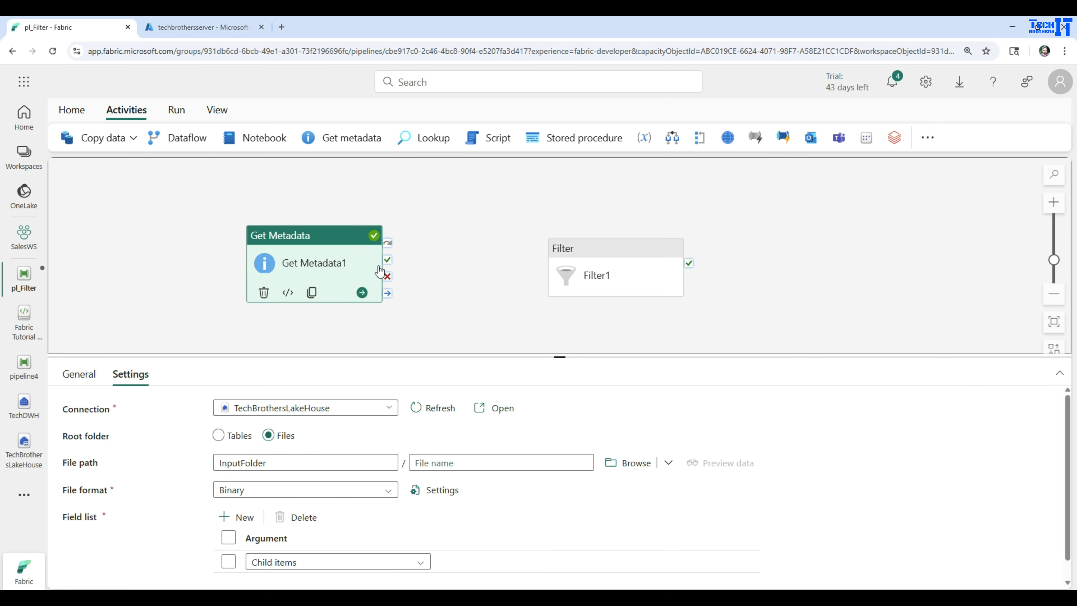
left_click_drag(387, 259, 509, 247)
left_click(590, 239)
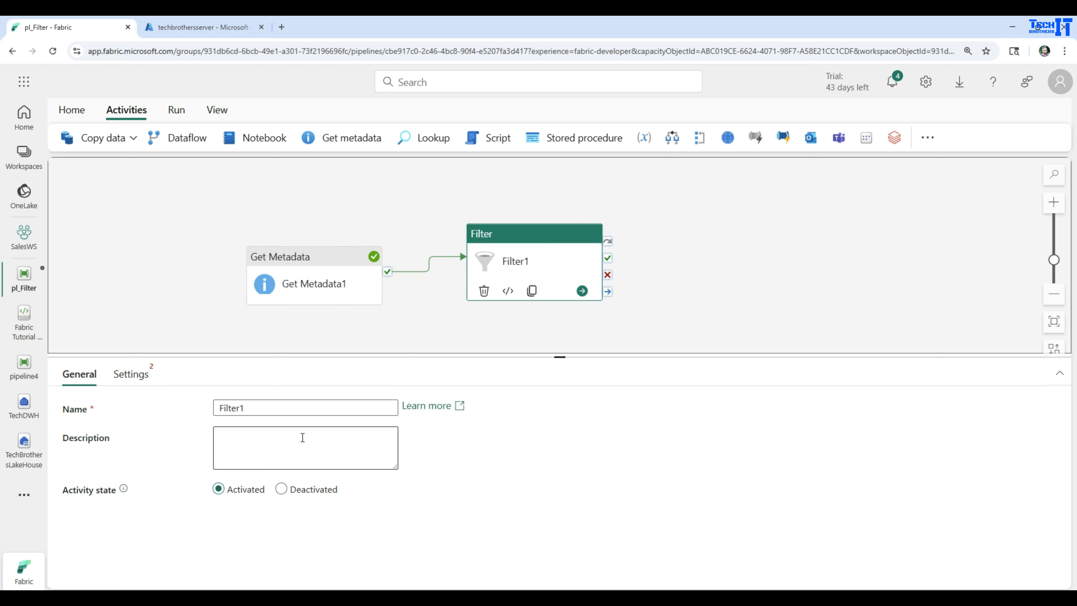
left_click(129, 380)
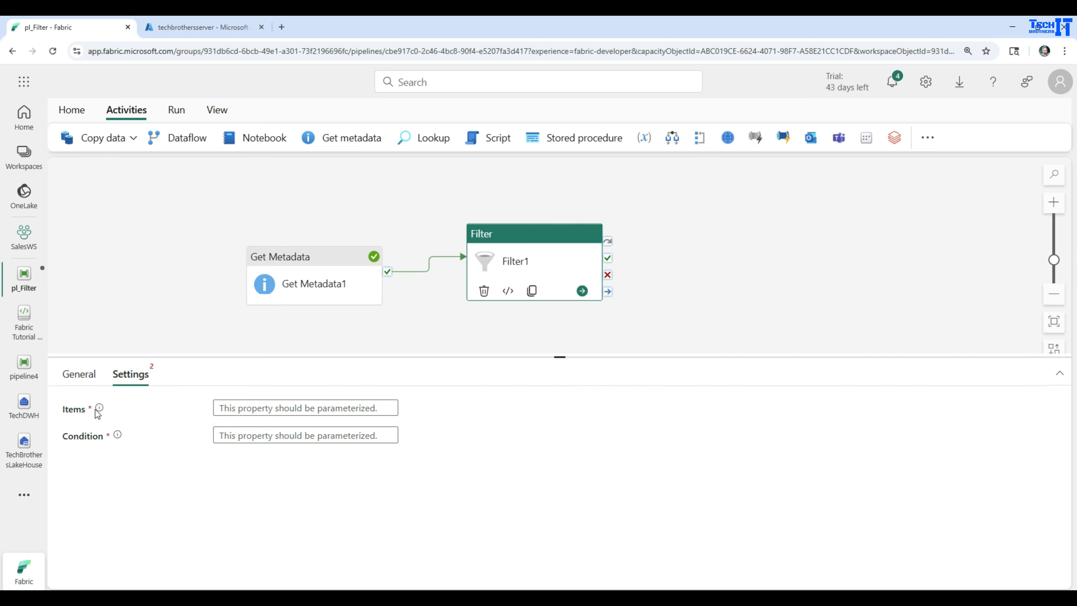
left_click(301, 407)
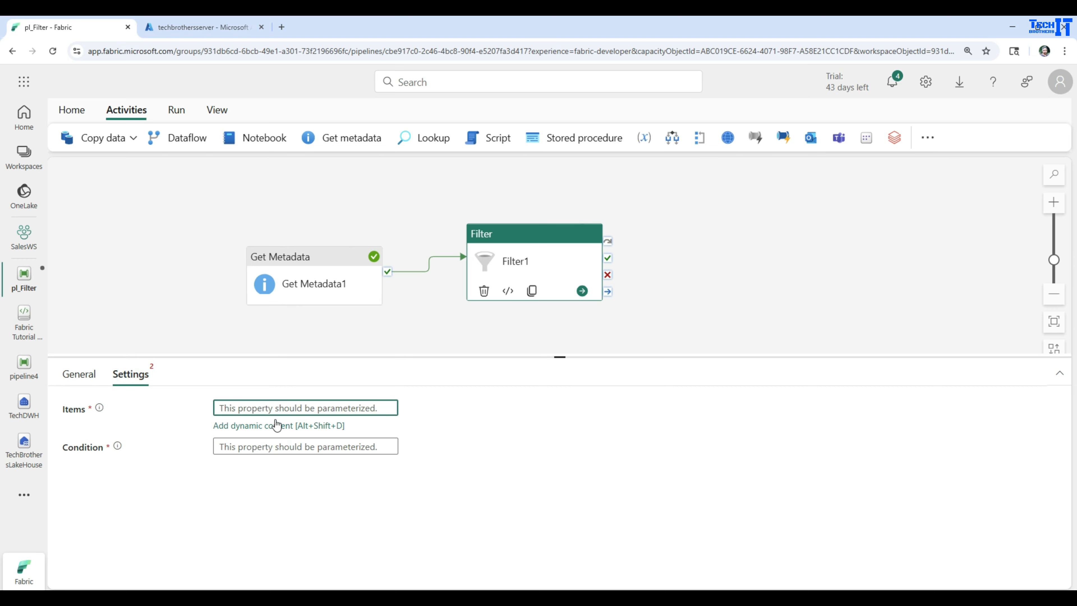
left_click(252, 426)
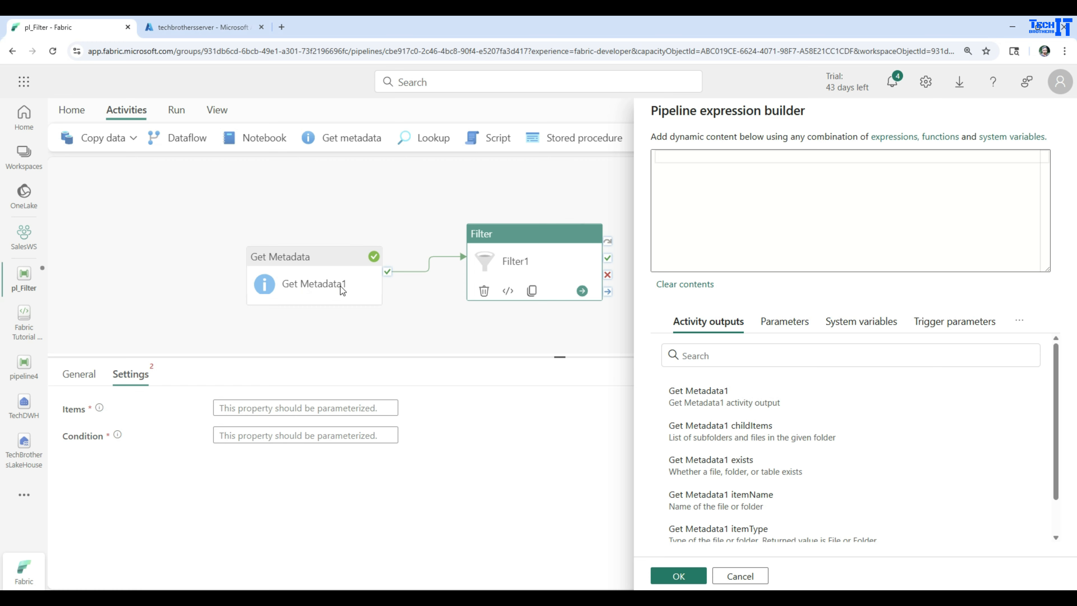
left_click(748, 434)
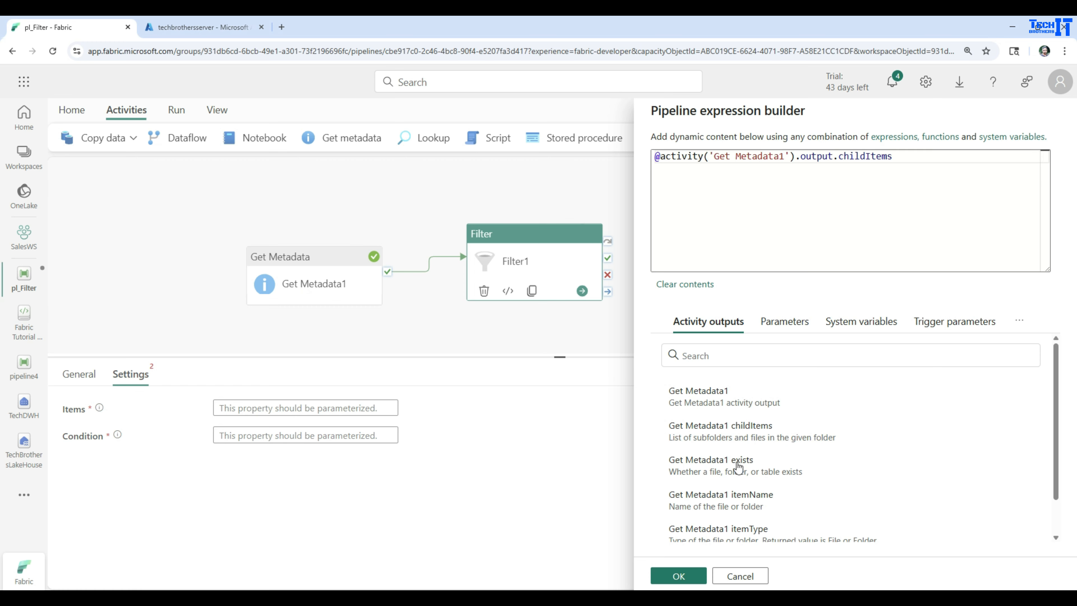
left_click(677, 582)
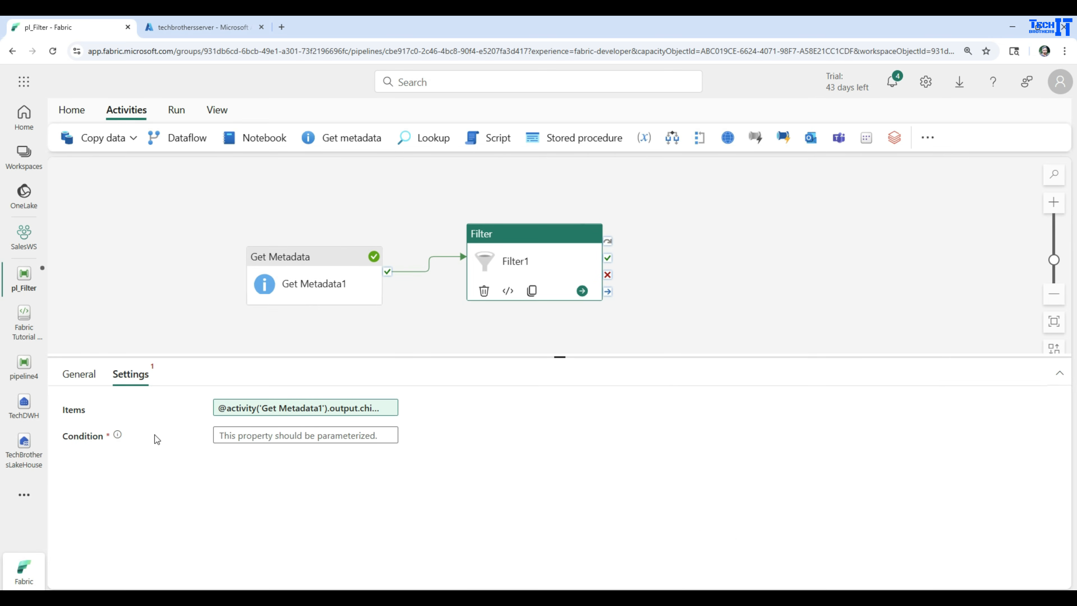
- Begin the Filter activity's condition expression with the contains function and insert the current item as its first argument
left_click(261, 436)
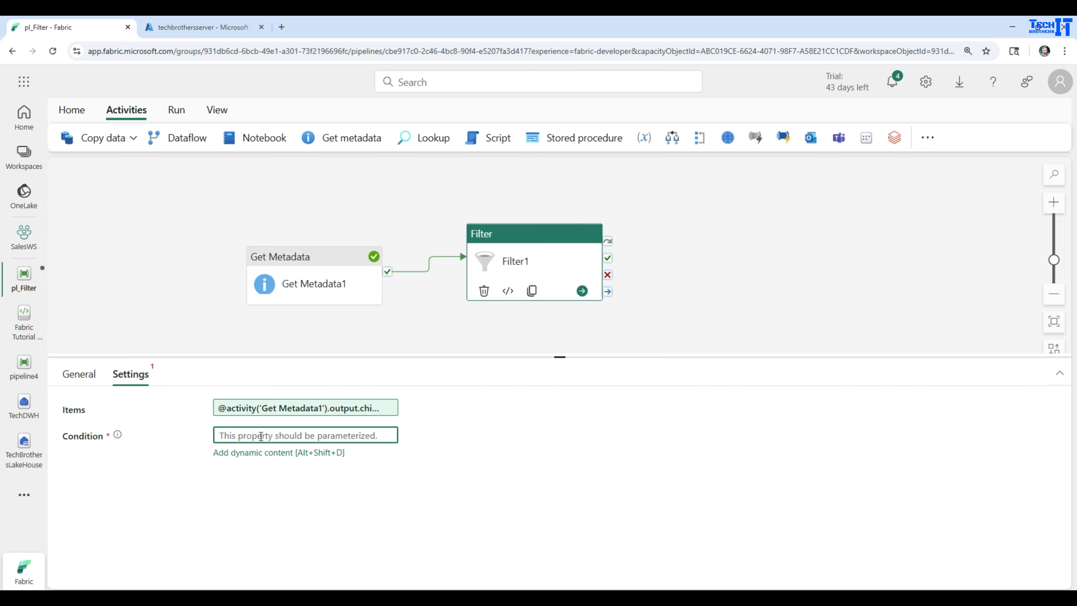
left_click(252, 454)
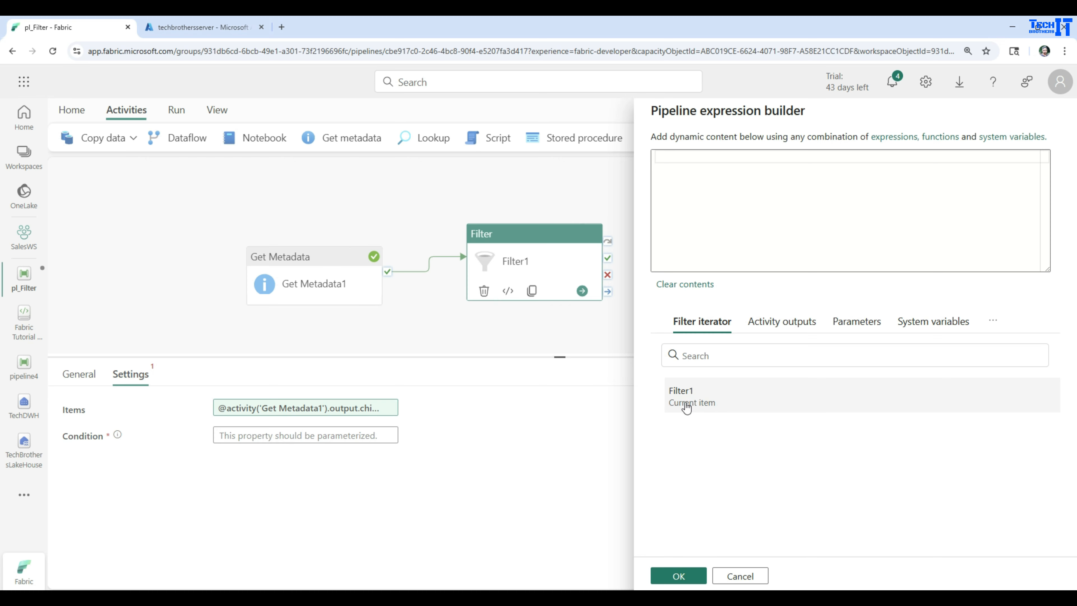
left_click(785, 205)
type("@")
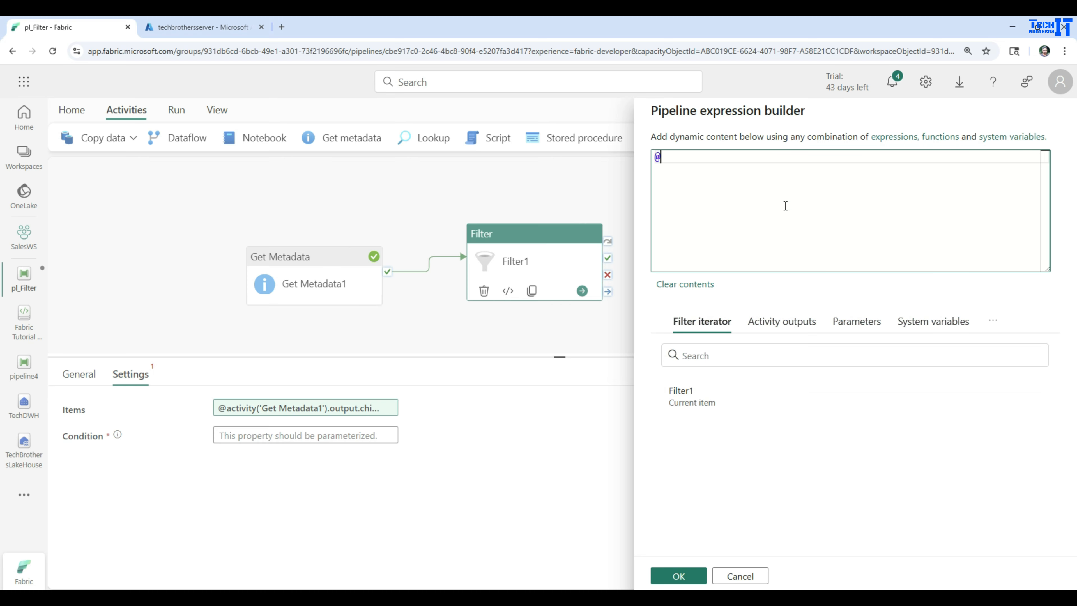
type("contains(, )")
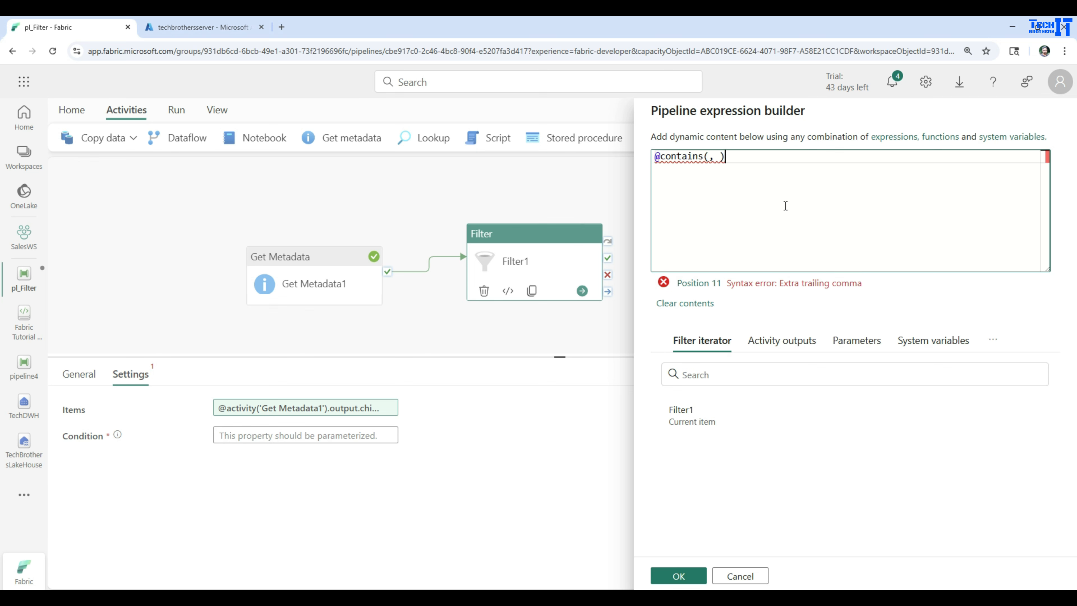
left_click(708, 156)
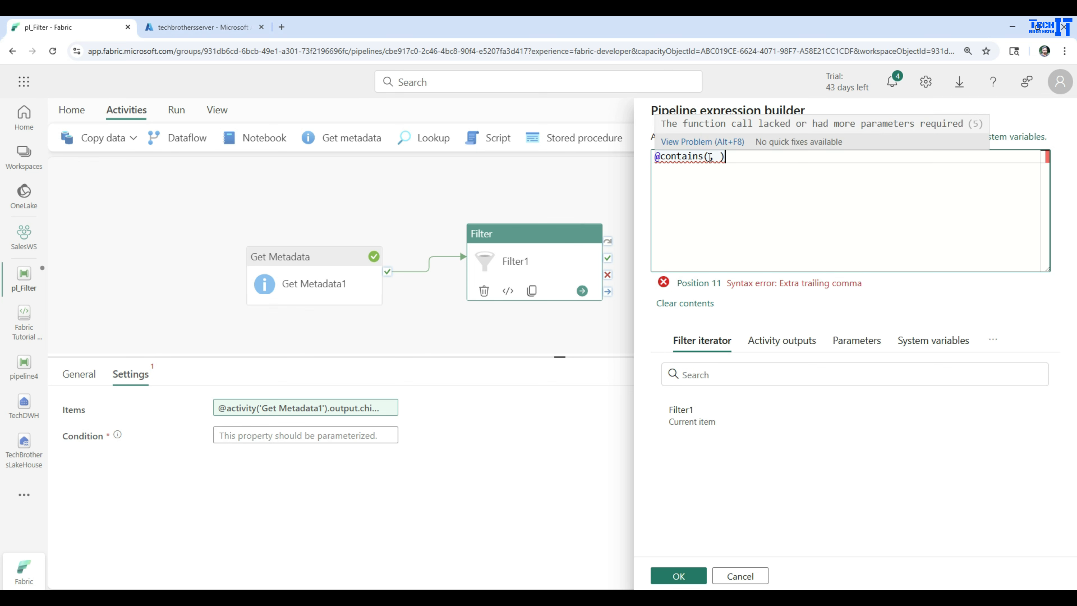
left_click(688, 426)
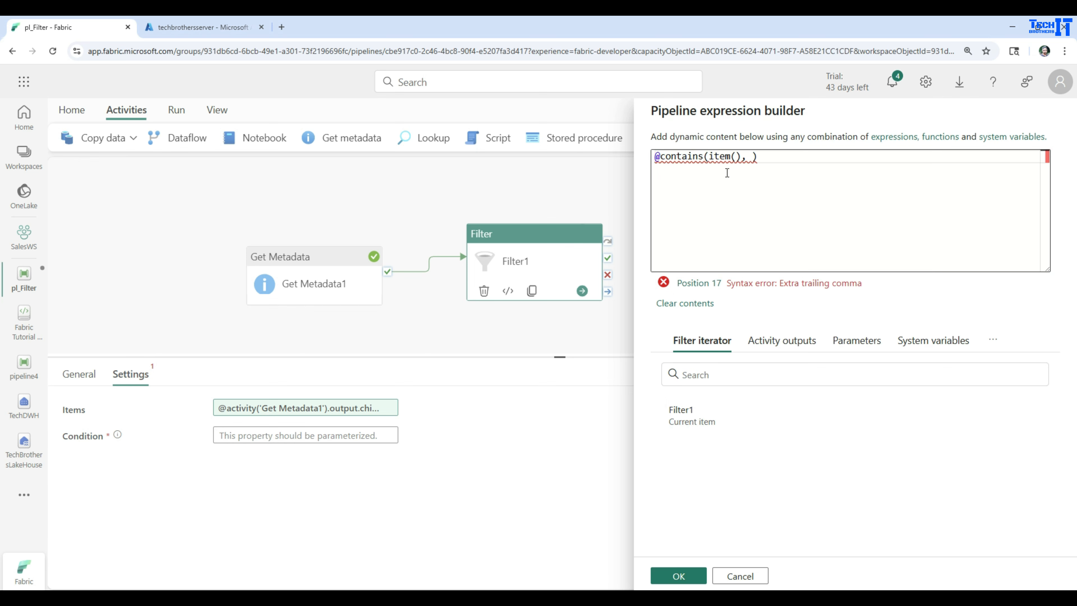
left_click(744, 157)
type(".name,")
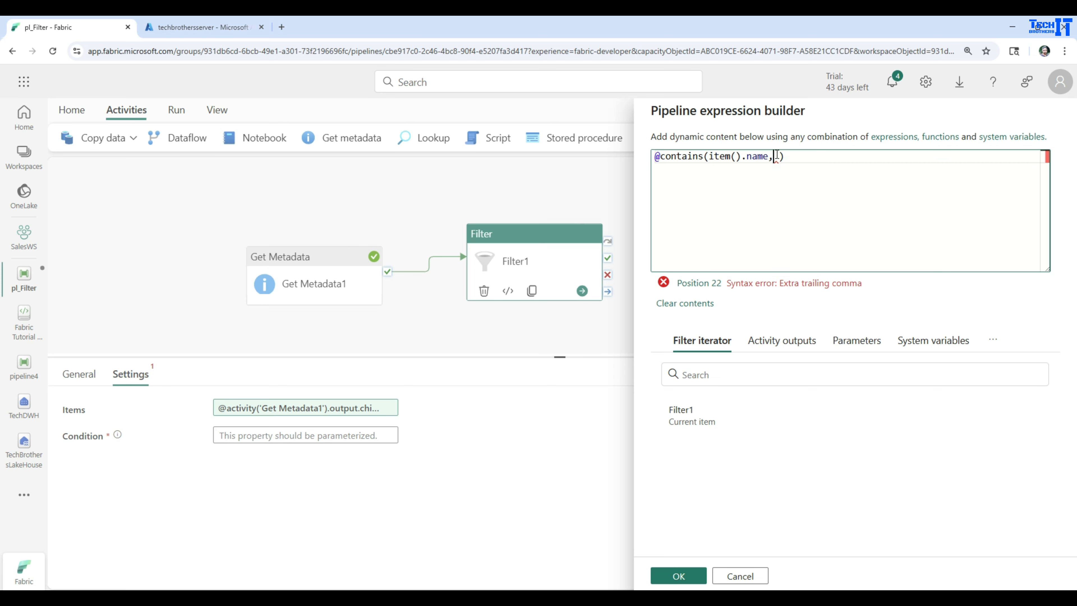
type("'customer")
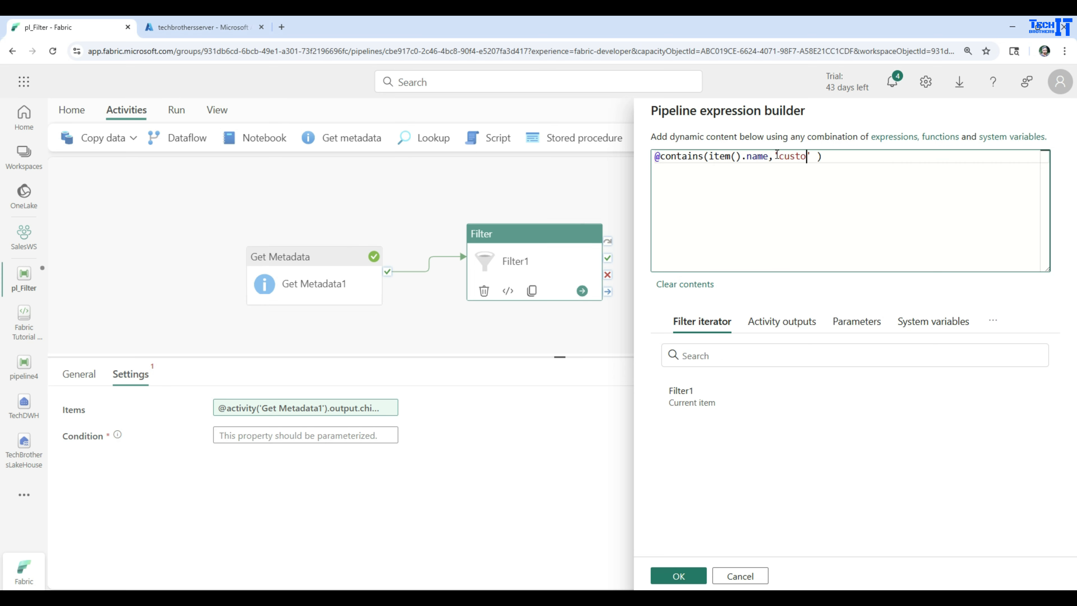
left_click_drag(781, 157, 818, 156)
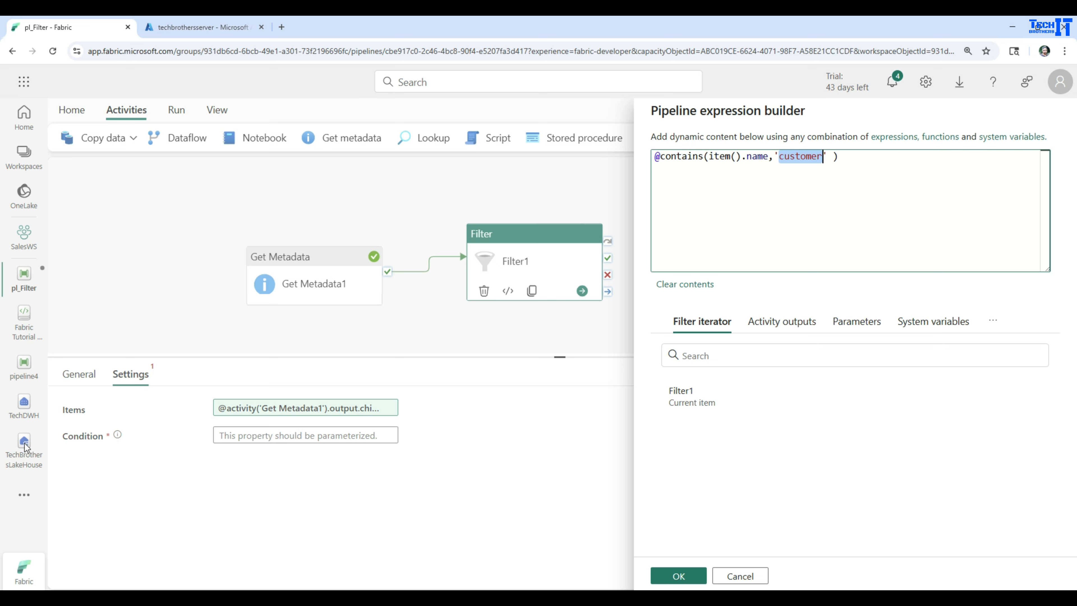
left_click(790, 157)
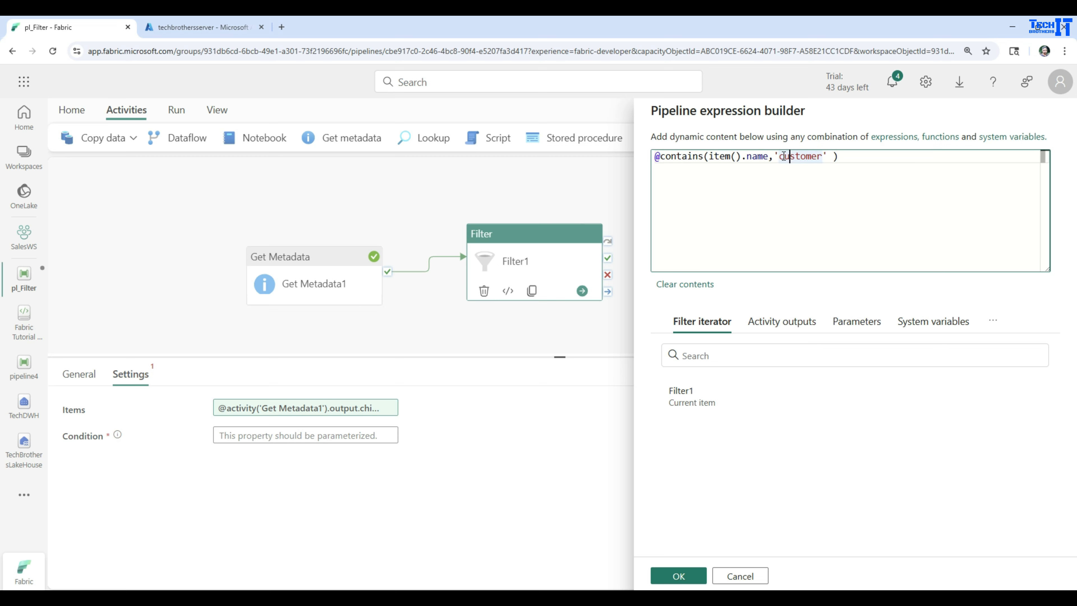
left_click_drag(782, 156, 811, 157)
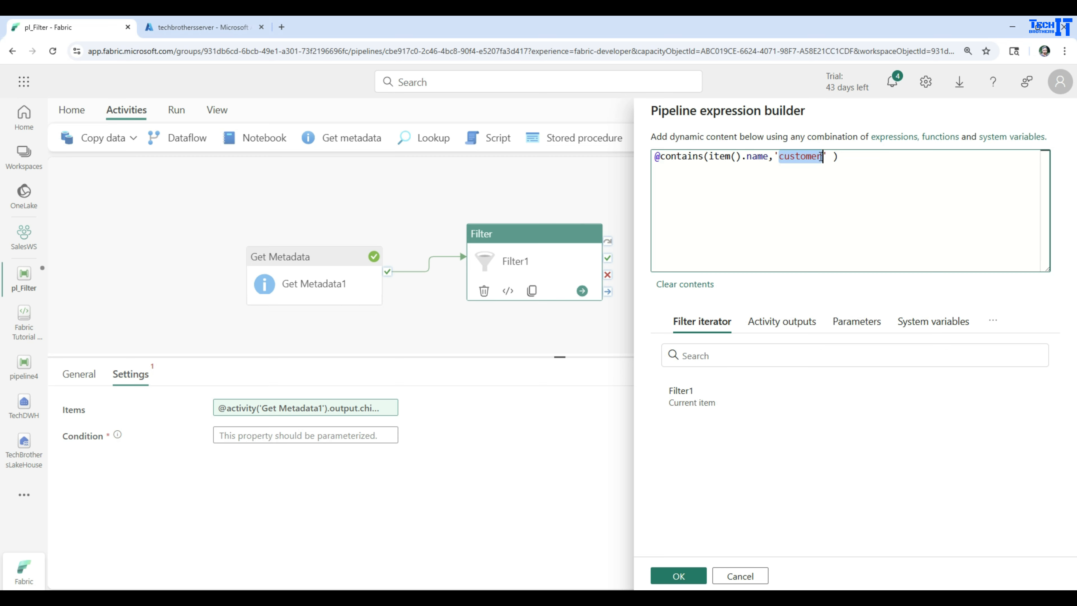
left_click(821, 157)
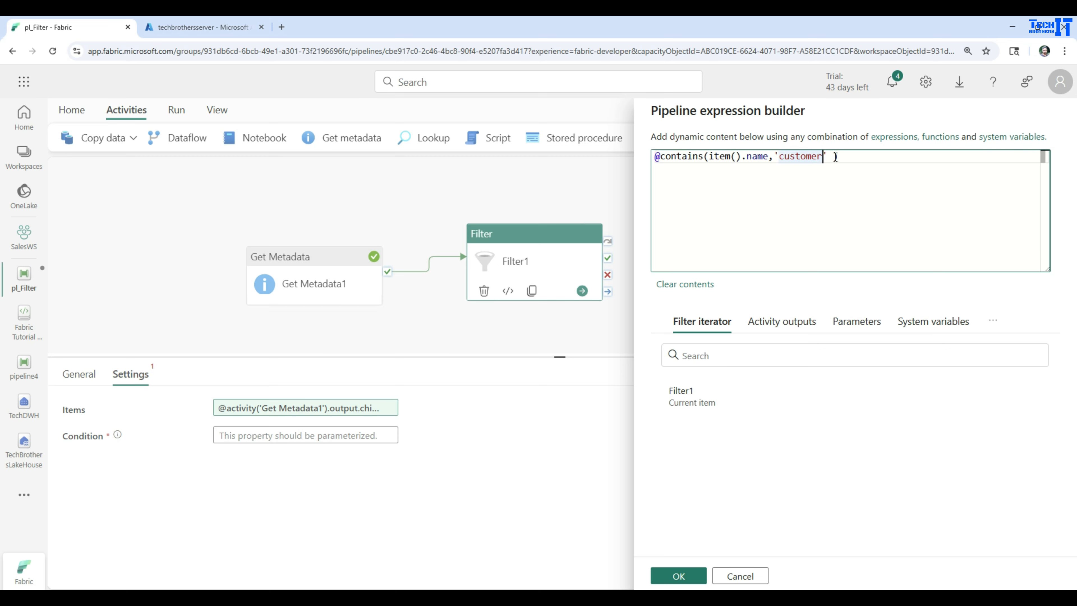
left_click(835, 157)
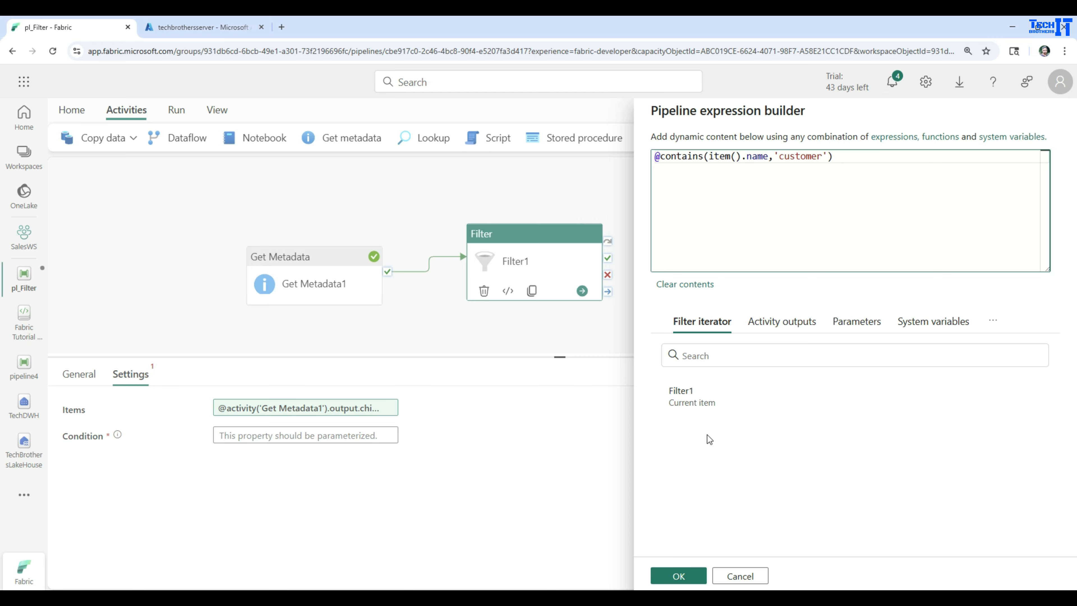
left_click(678, 576)
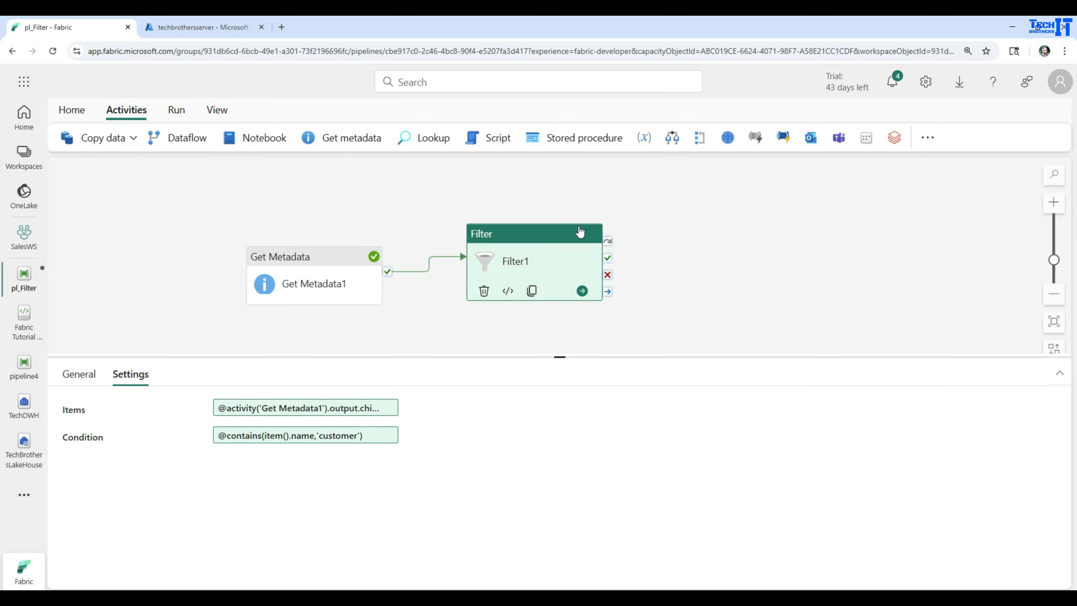
- Enlarge the canvas area and add a second Filter activity, placing it below the first one
left_click_drag(491, 358, 500, 414)
left_click(929, 138)
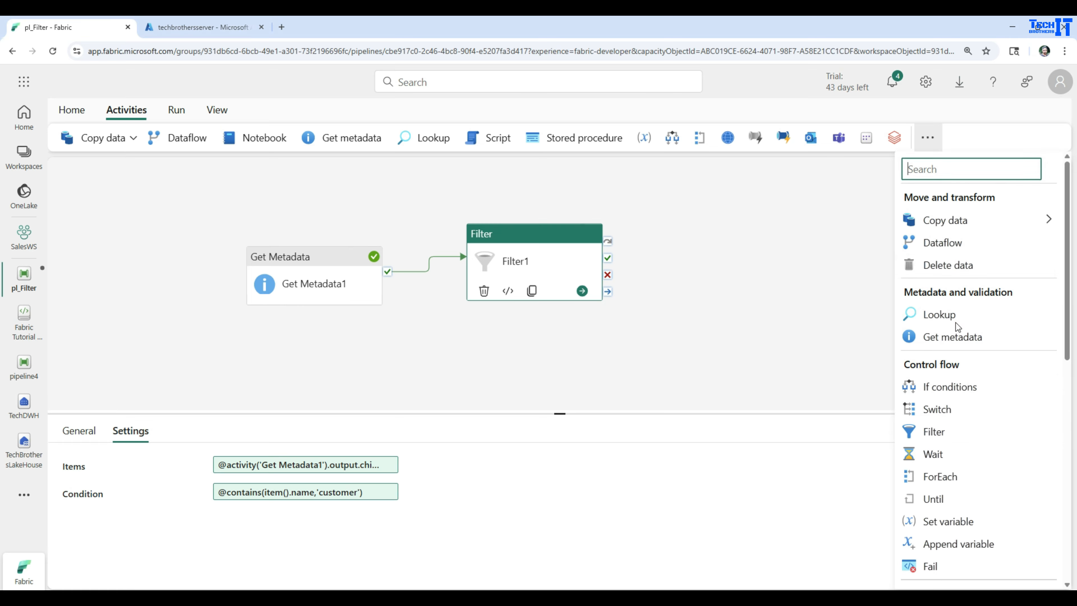
left_click(935, 429)
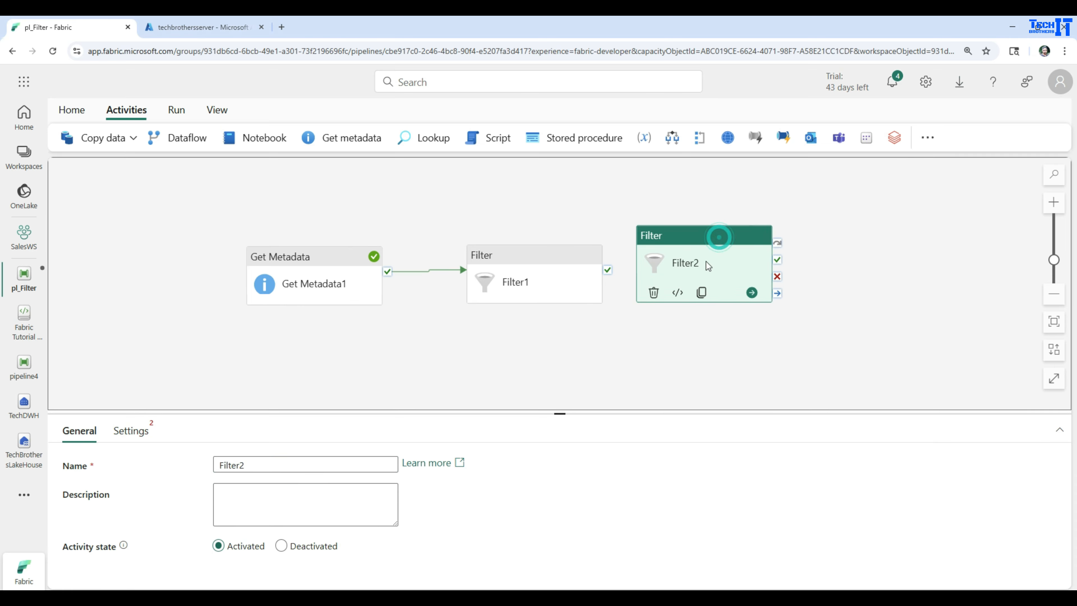
left_click_drag(717, 233, 560, 363)
- Link the Get Metadata activity's on-success output to the second Filter, and move the first Filter higher up
left_click(344, 298)
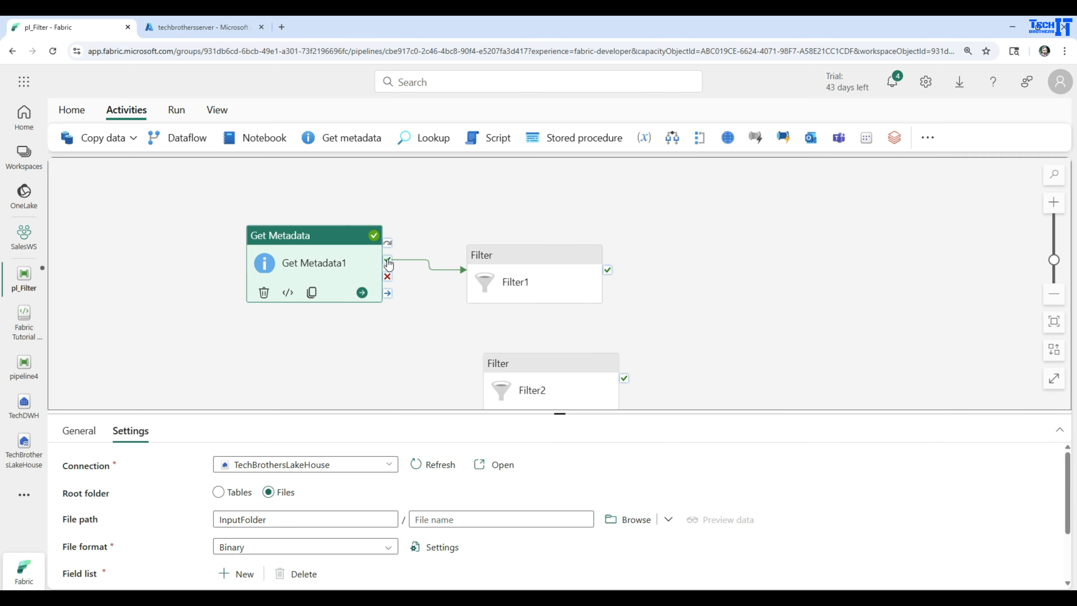
left_click_drag(387, 259, 502, 378)
left_click(545, 278)
left_click_drag(545, 280, 576, 208)
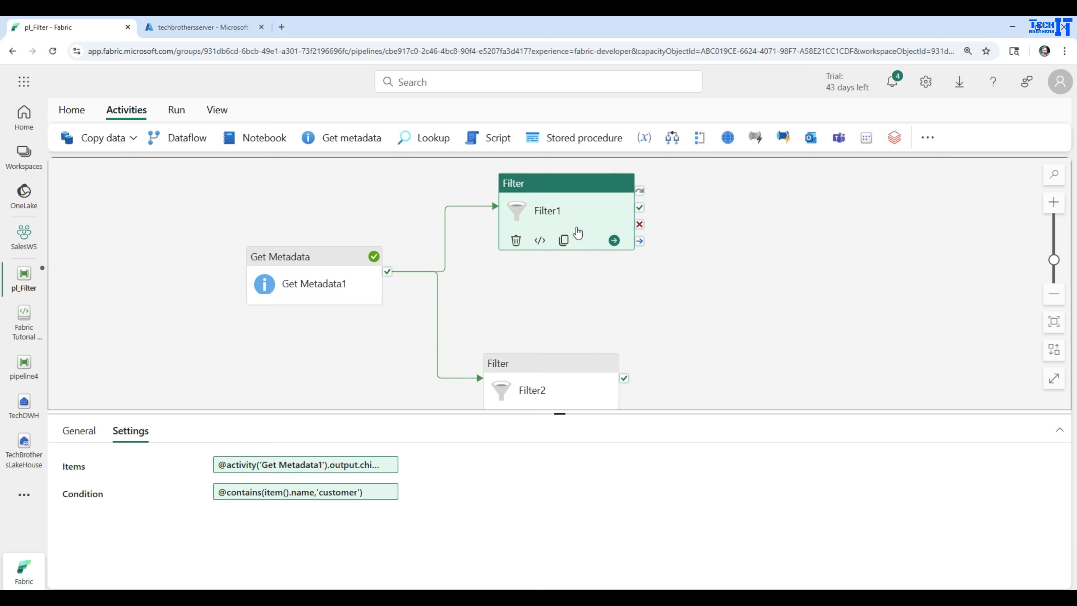
- Rename the first Filter activity as filter_customer
left_click(80, 430)
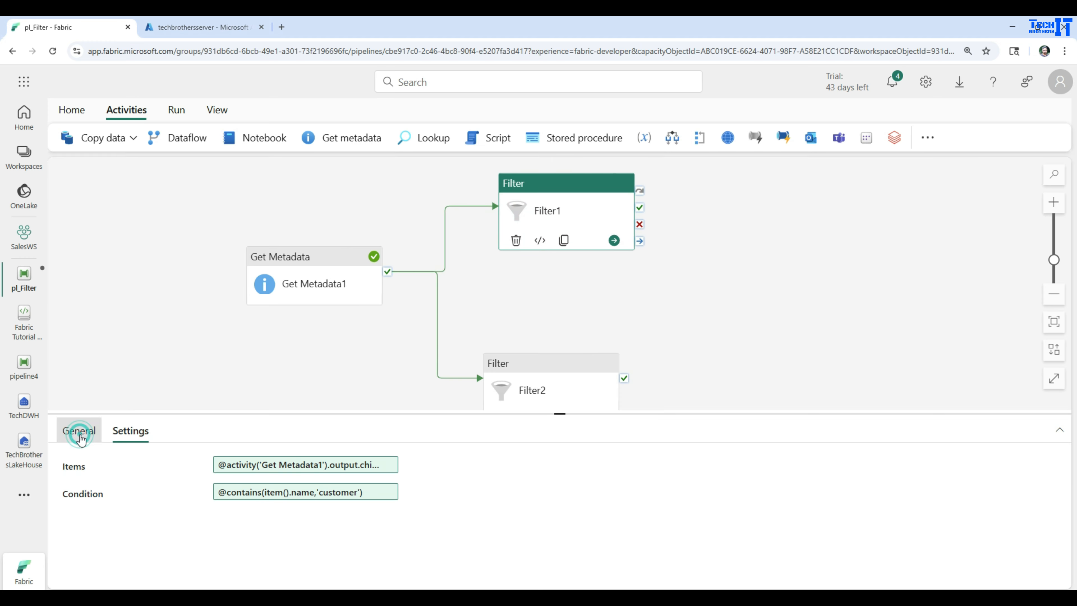
double_click(213, 465)
type("filter")
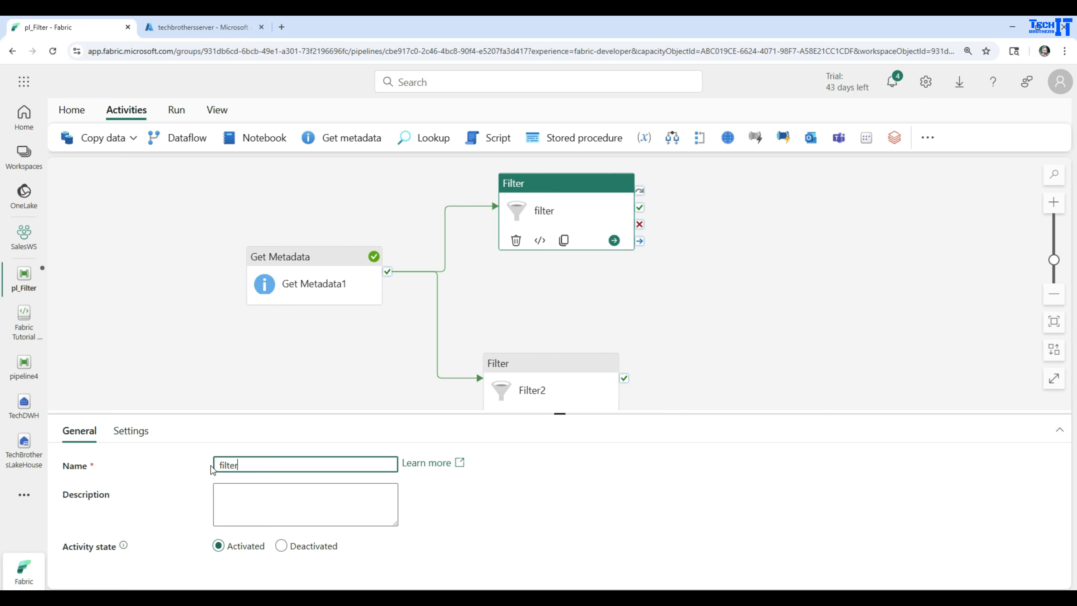
type("_customer")
- Rename the second Filter activity as filter_Sales
left_click(492, 398)
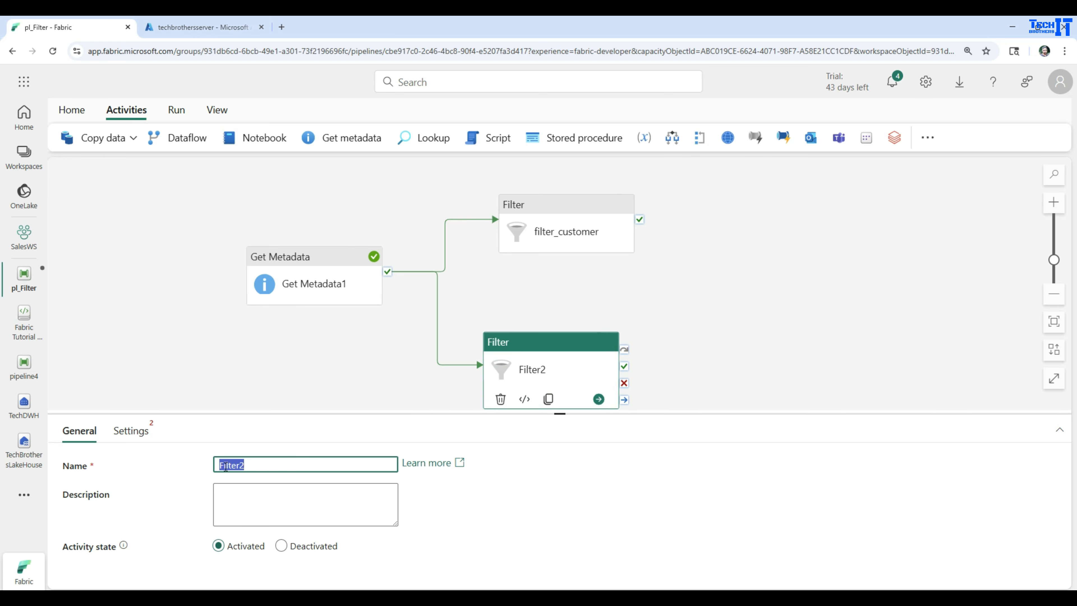
type("filter_Sales")
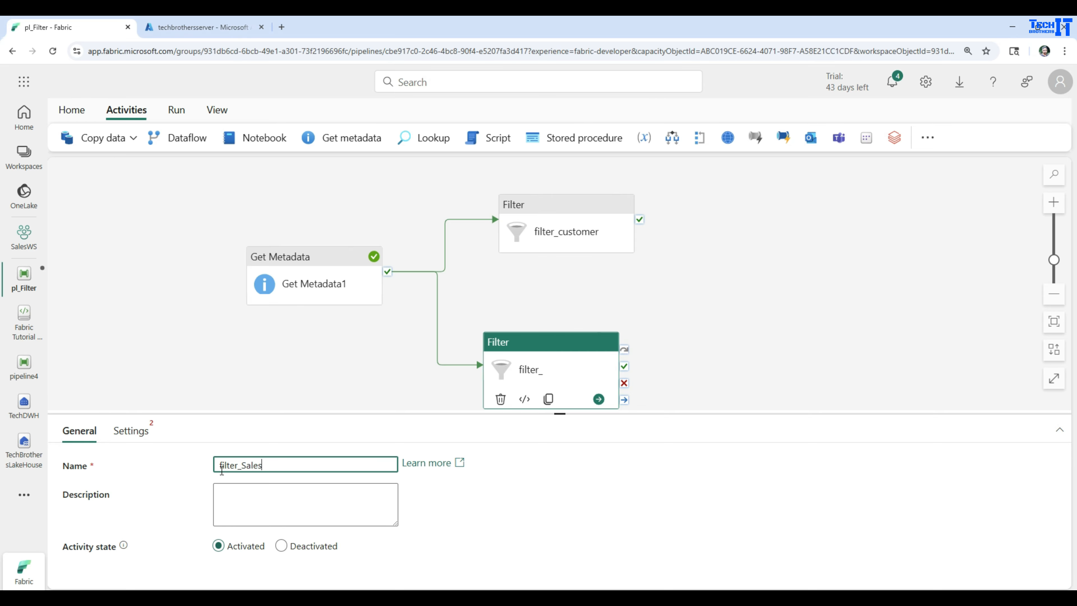
left_click(200, 367)
- Check the sales file names in the TechBrothersLakeHouse InputFolder, and return to the pl_Filter pipeline
left_click(24, 444)
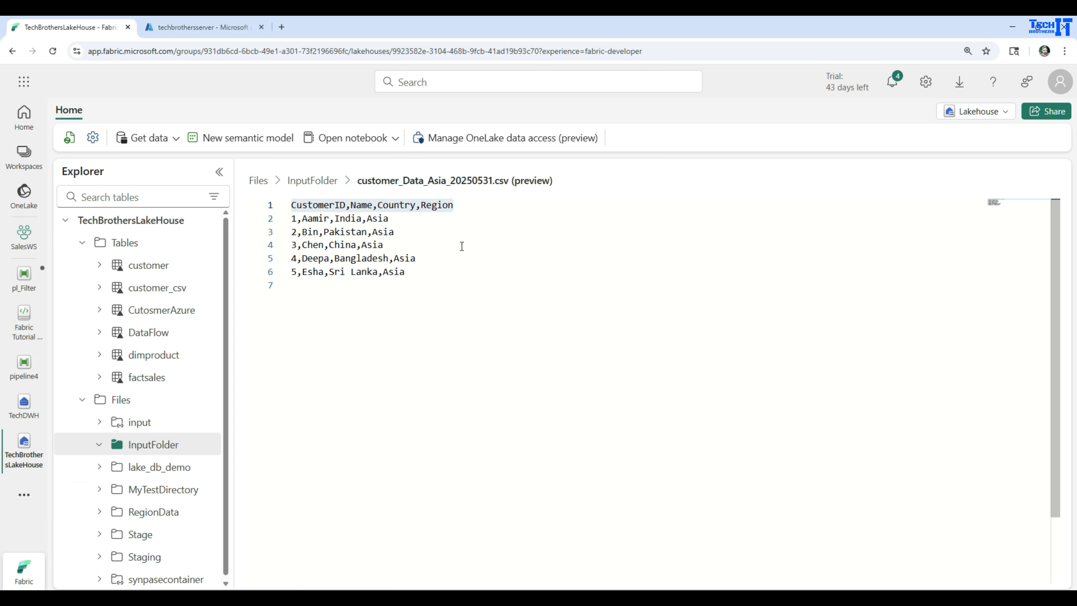
left_click(318, 181)
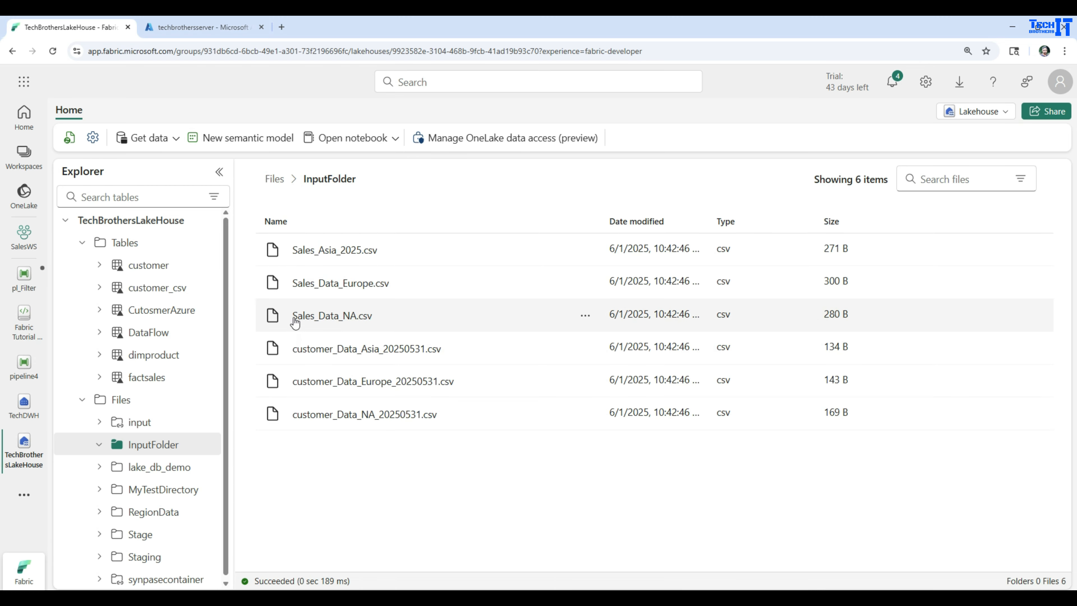
left_click_drag(293, 318, 302, 319)
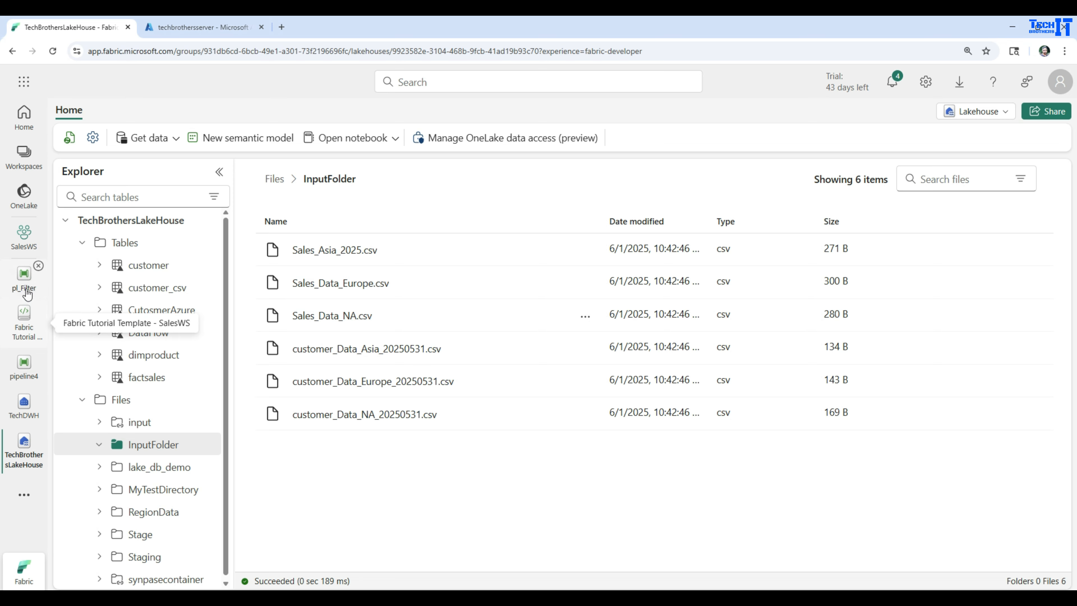
left_click(25, 280)
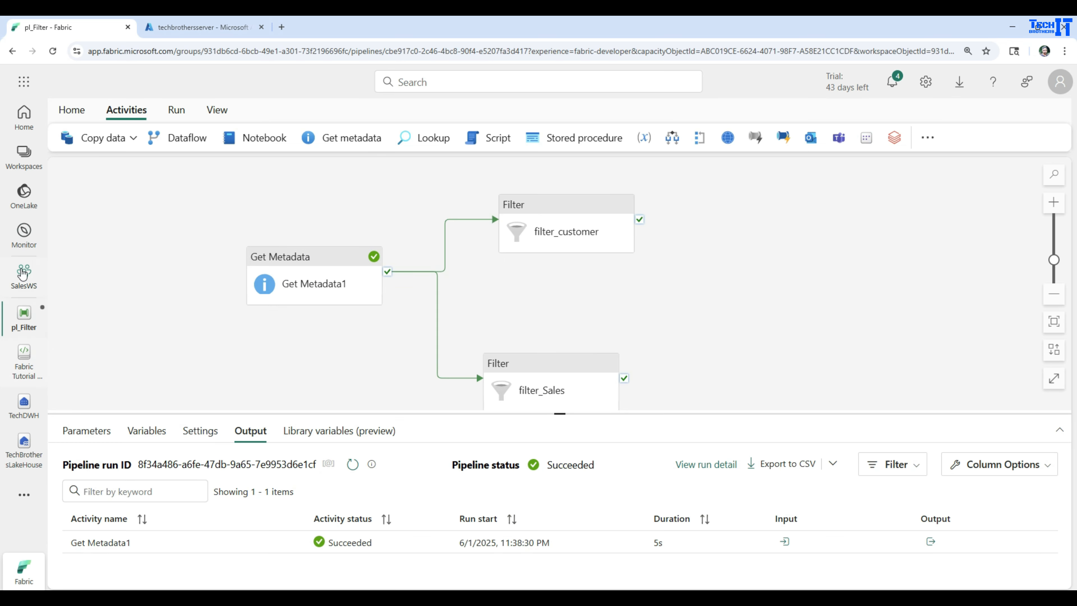
left_click(529, 347)
left_click_drag(532, 356, 534, 289)
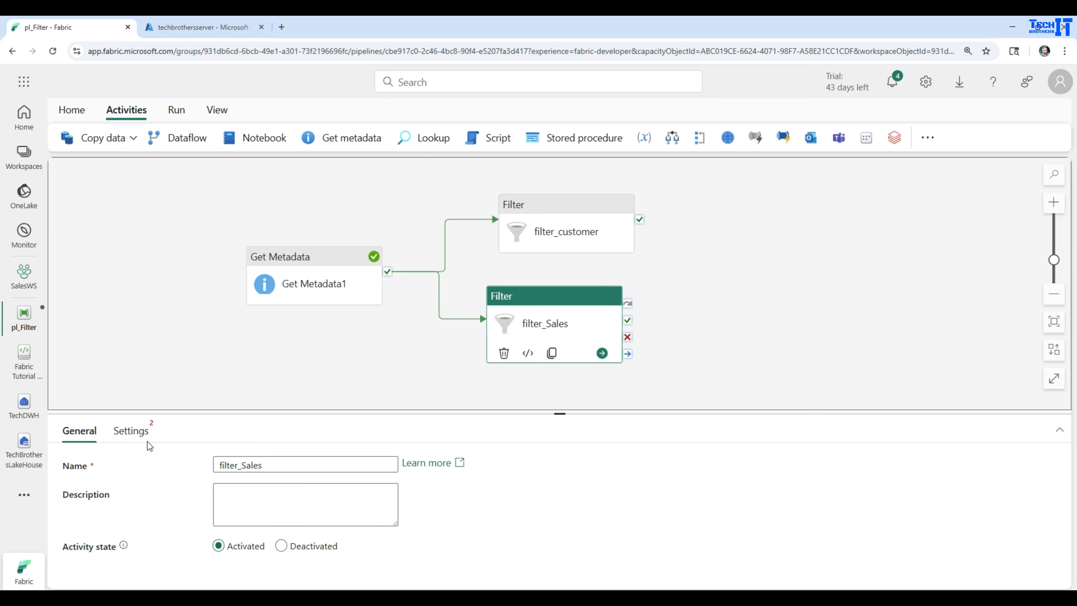
left_click(142, 435)
left_click(260, 465)
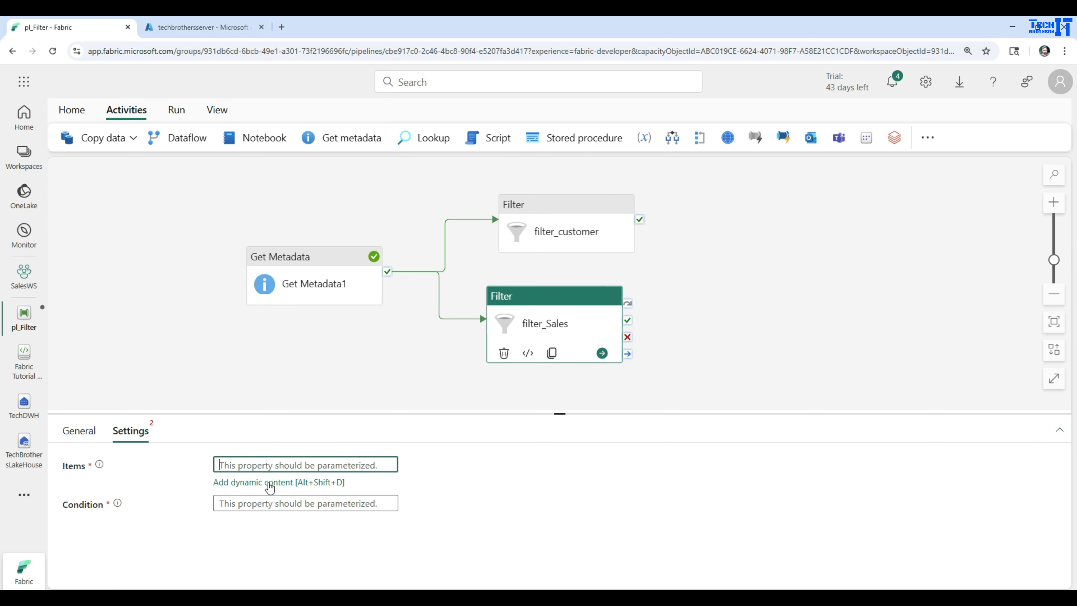
left_click(270, 483)
left_click(773, 441)
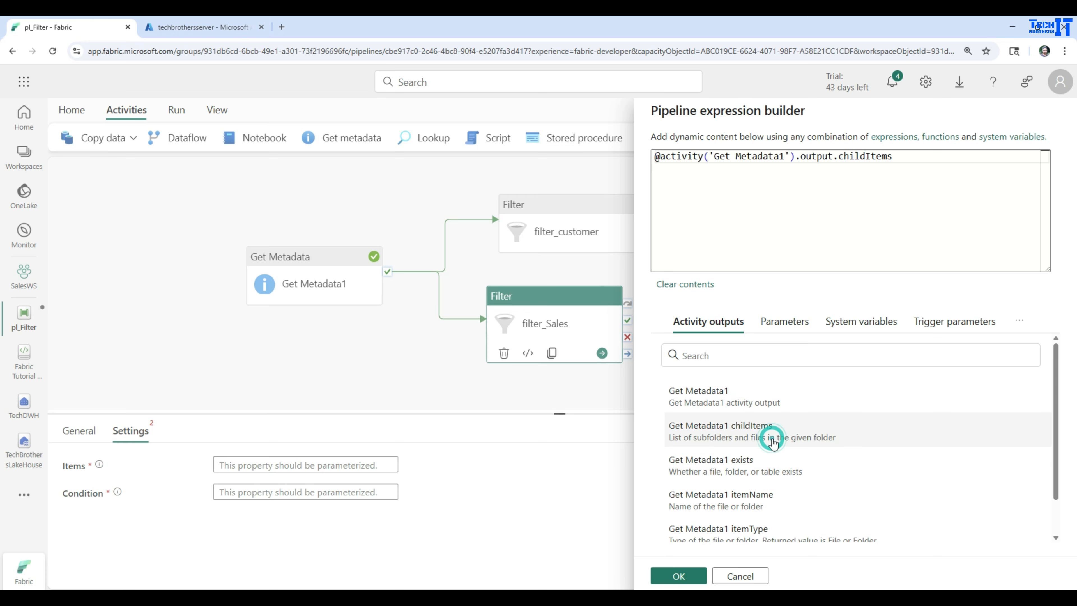
left_click(679, 575)
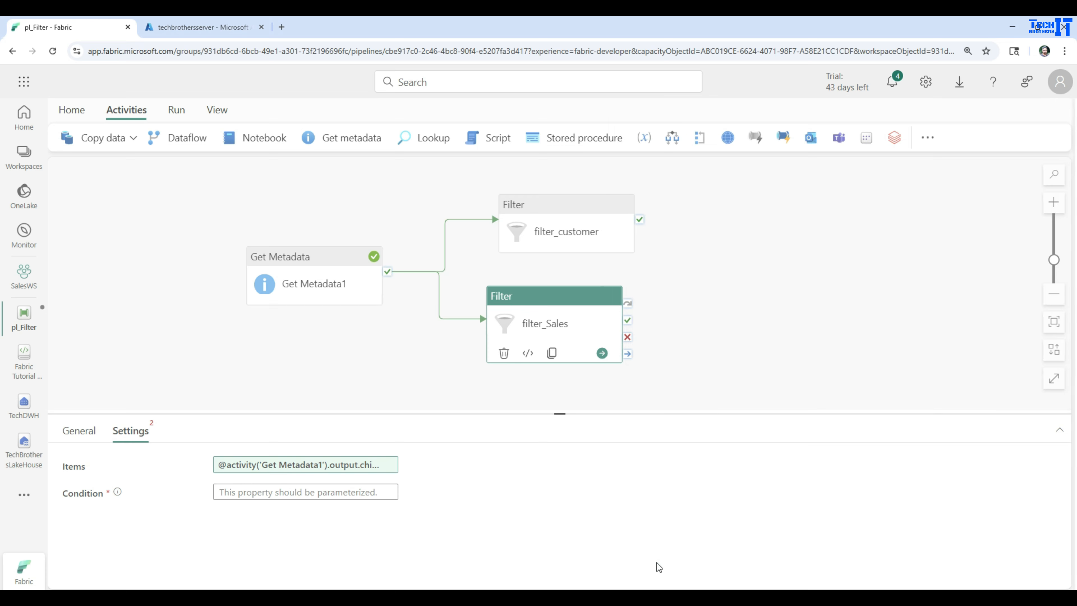
left_click(313, 492)
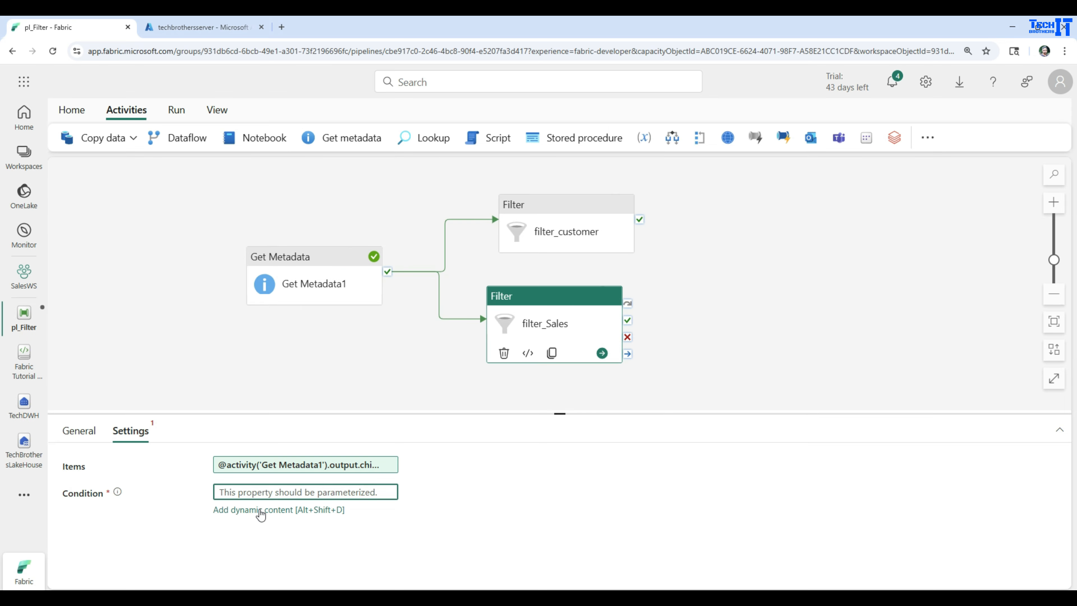
left_click(260, 510)
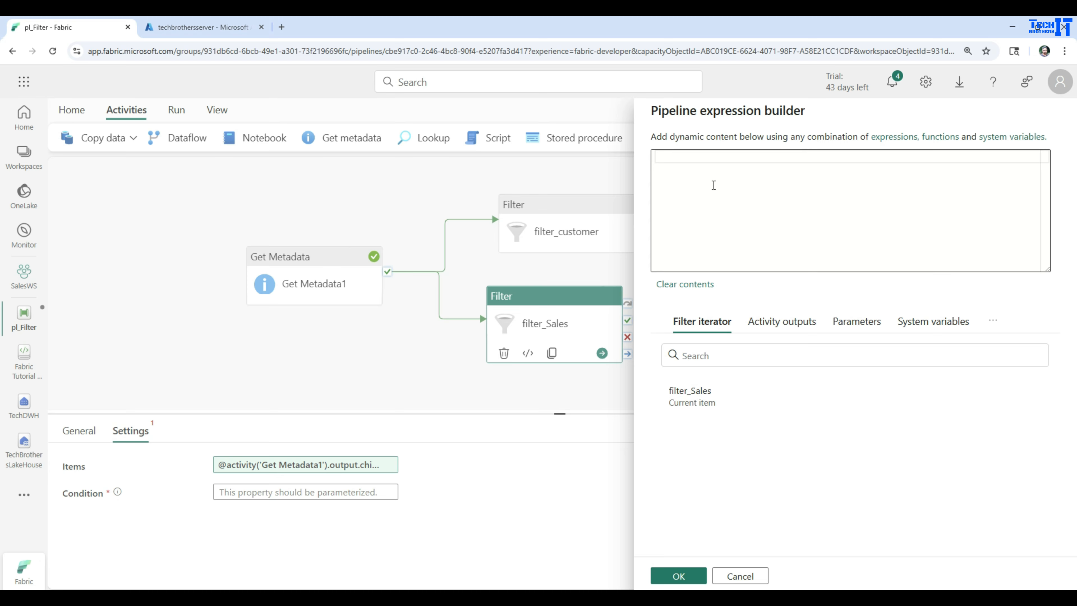
left_click(725, 169)
type("@cot")
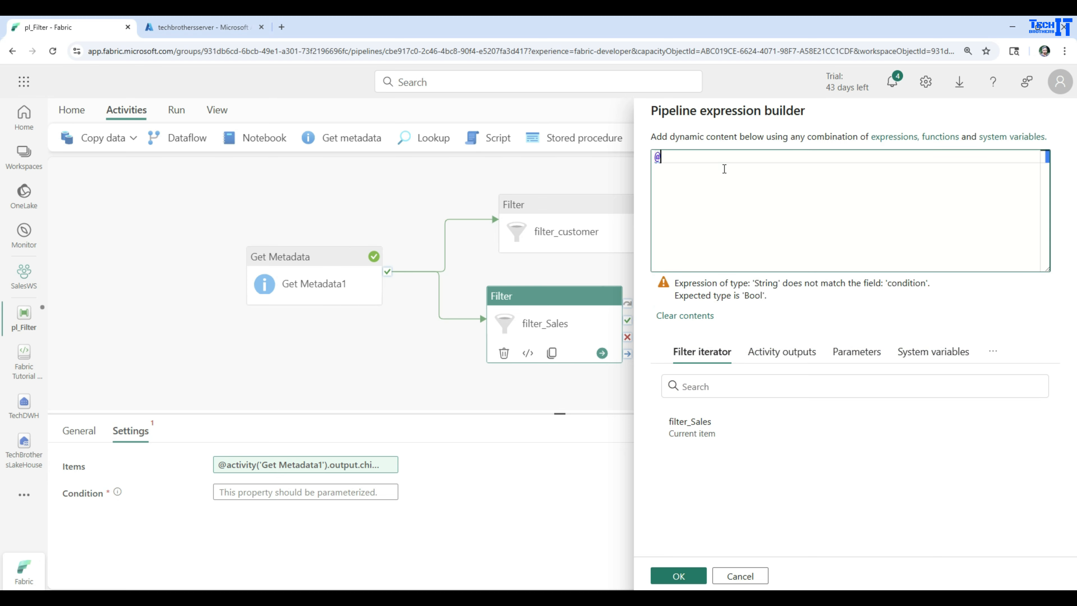
key("BackSpace")
key("BackSpace")
key("BackSpace")
key("BackSpace")
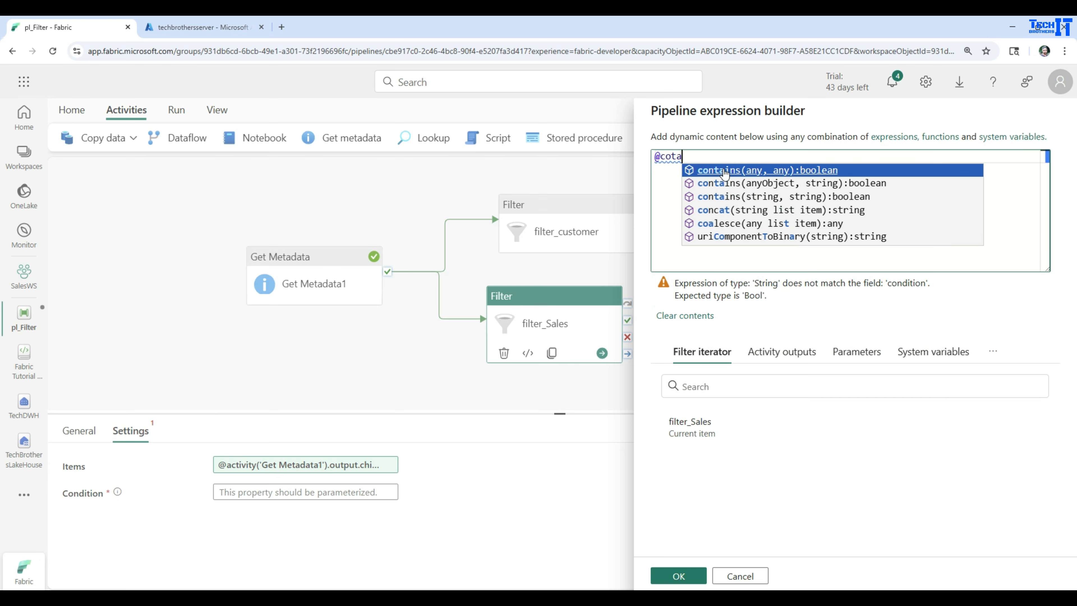
type("nta")
left_click(724, 170)
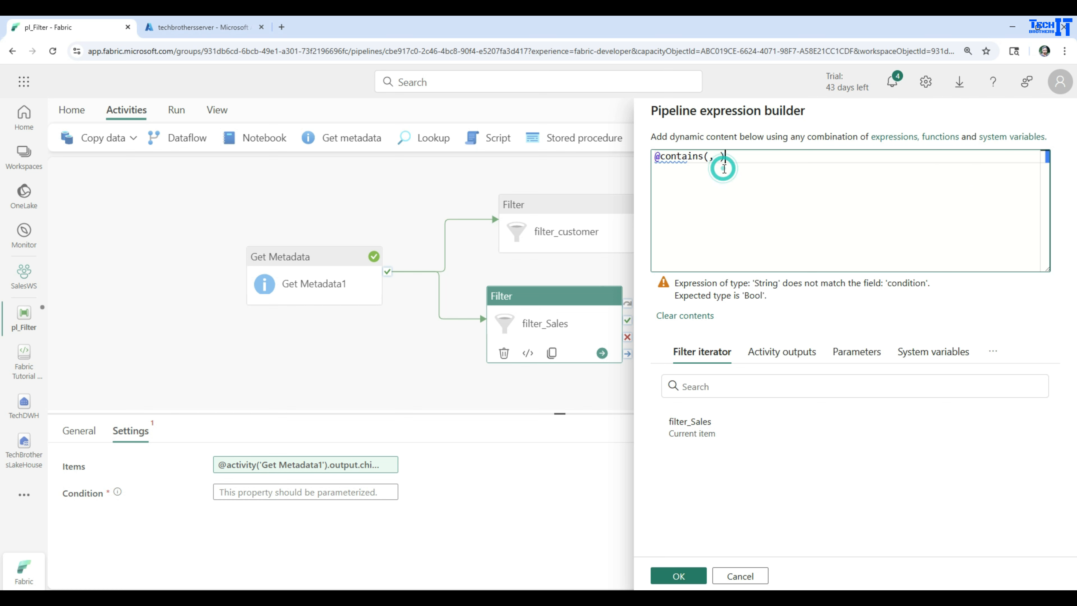
left_click(707, 157)
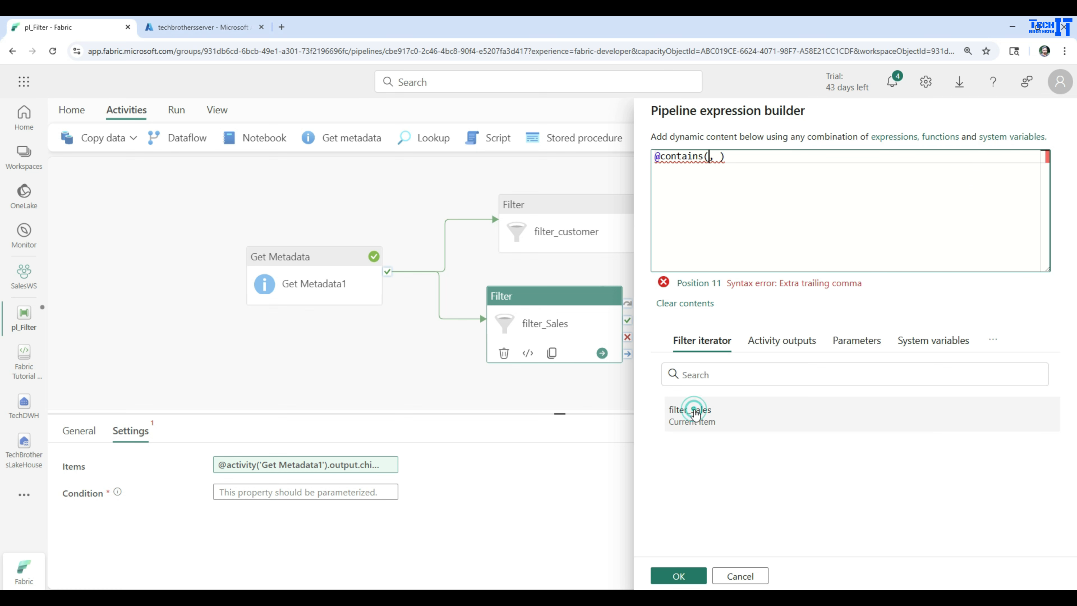
left_click(690, 410)
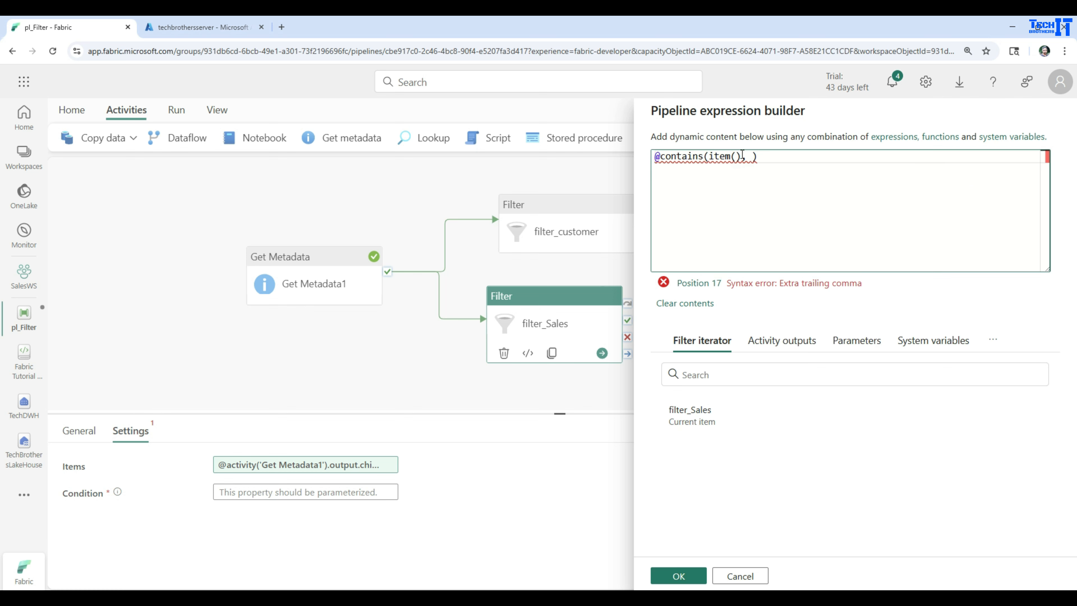
type(".name")
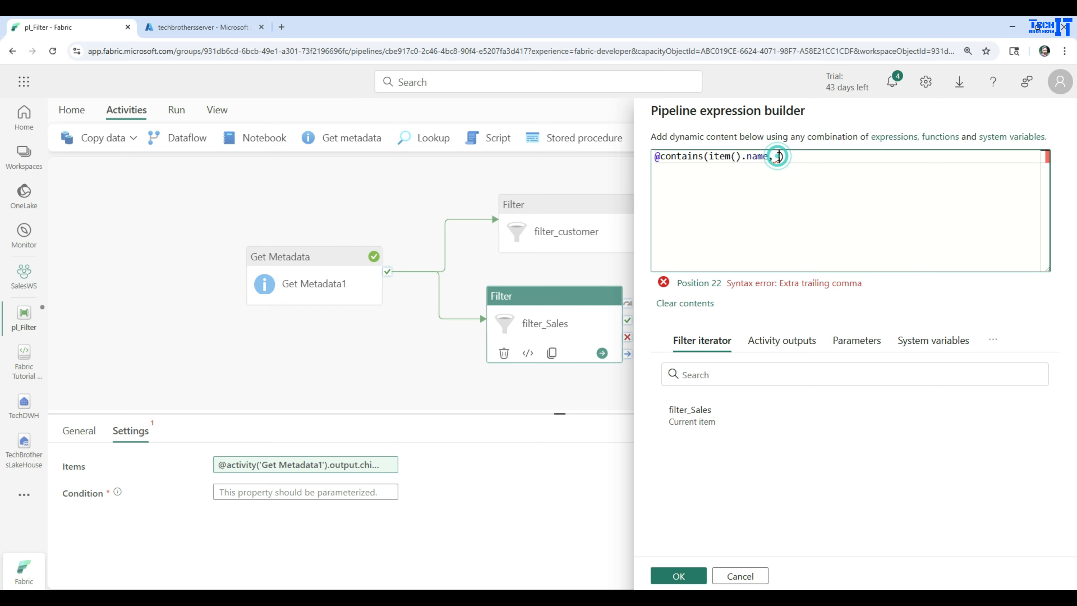
left_click(780, 156)
type("'Sales")
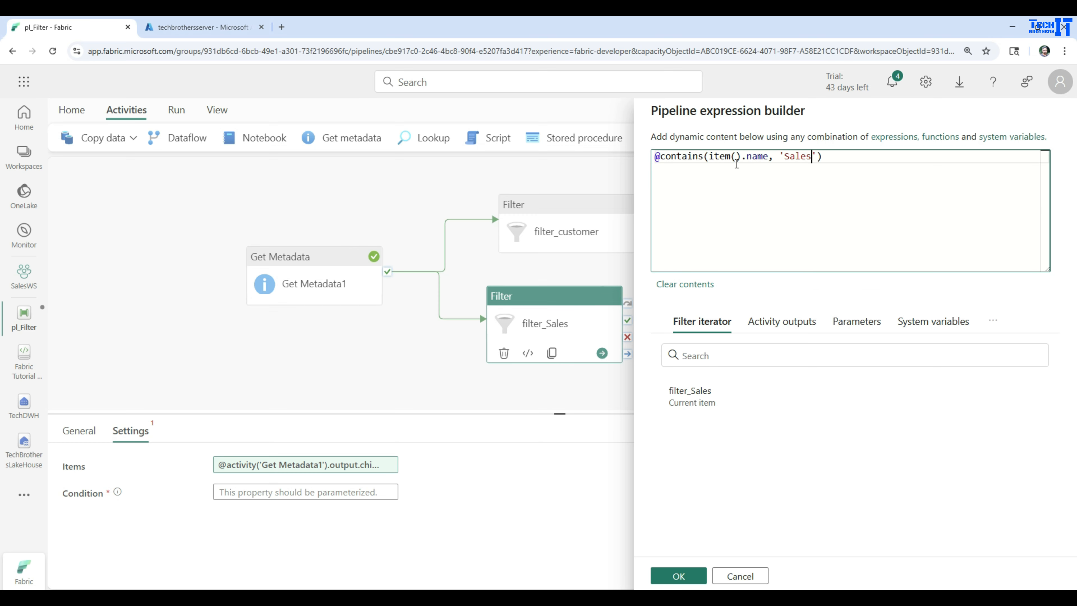
left_click_drag(708, 157, 769, 158)
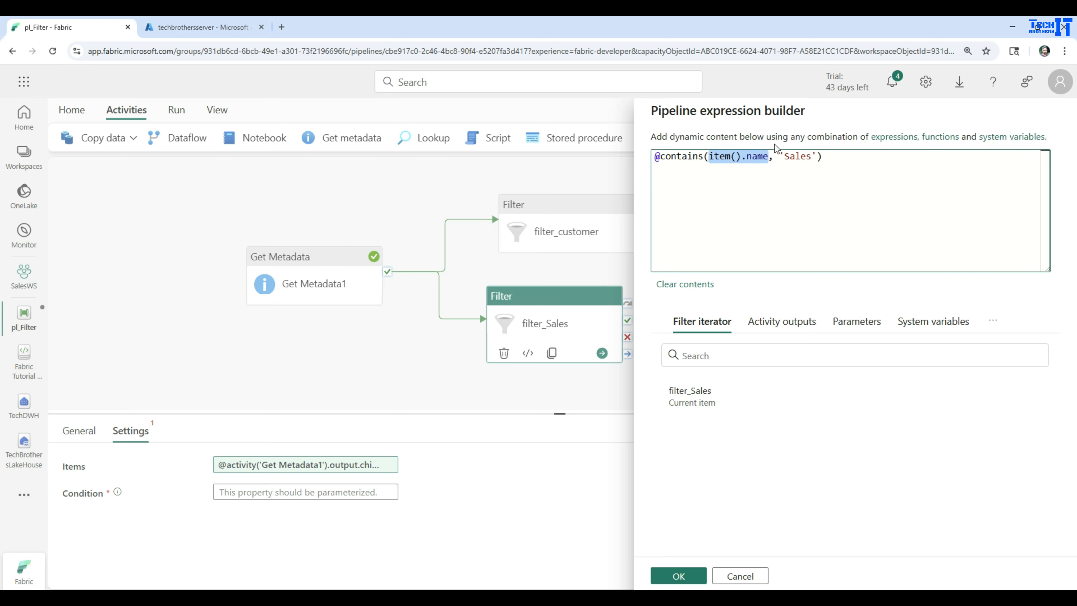
left_click(852, 210)
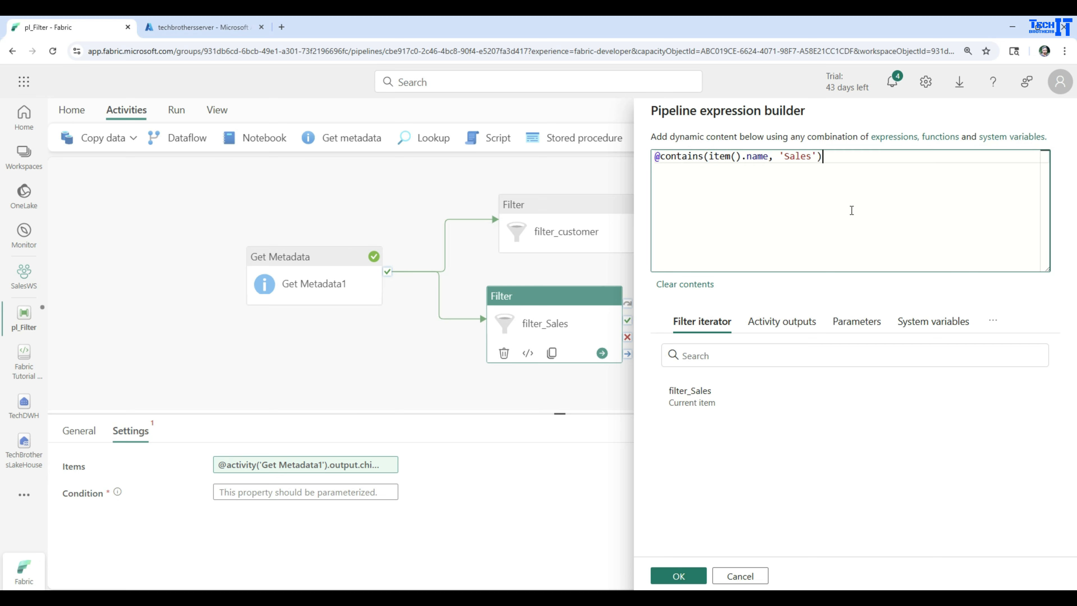
left_click(679, 576)
- Move filter_customer and filter_Sales closer to Get Metadata1 on the pipeline canvas
left_click(523, 225)
left_click_drag(566, 214, 521, 221)
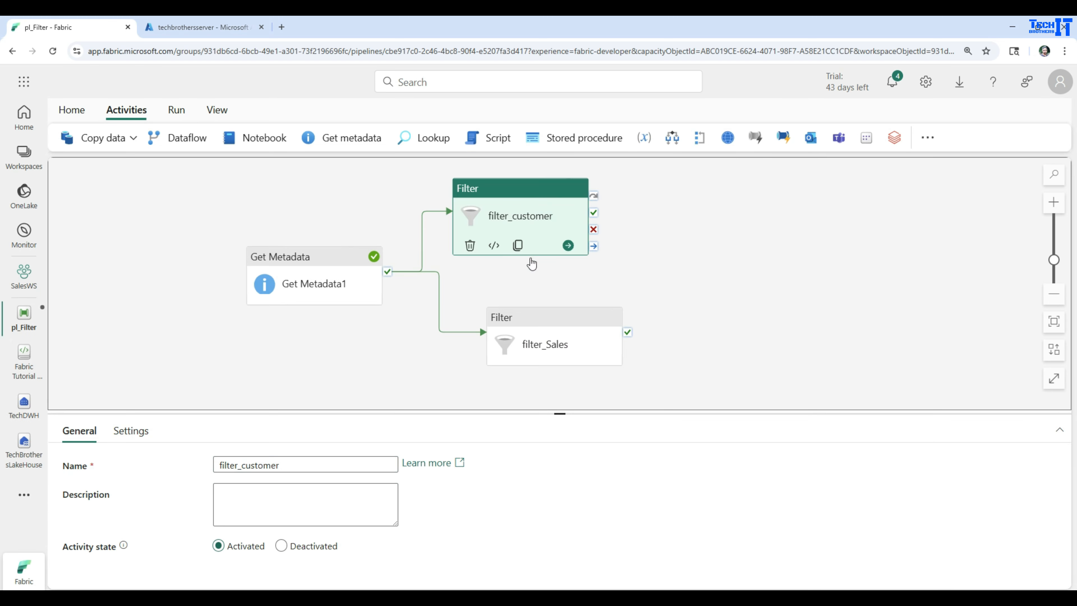
left_click_drag(549, 318, 498, 323)
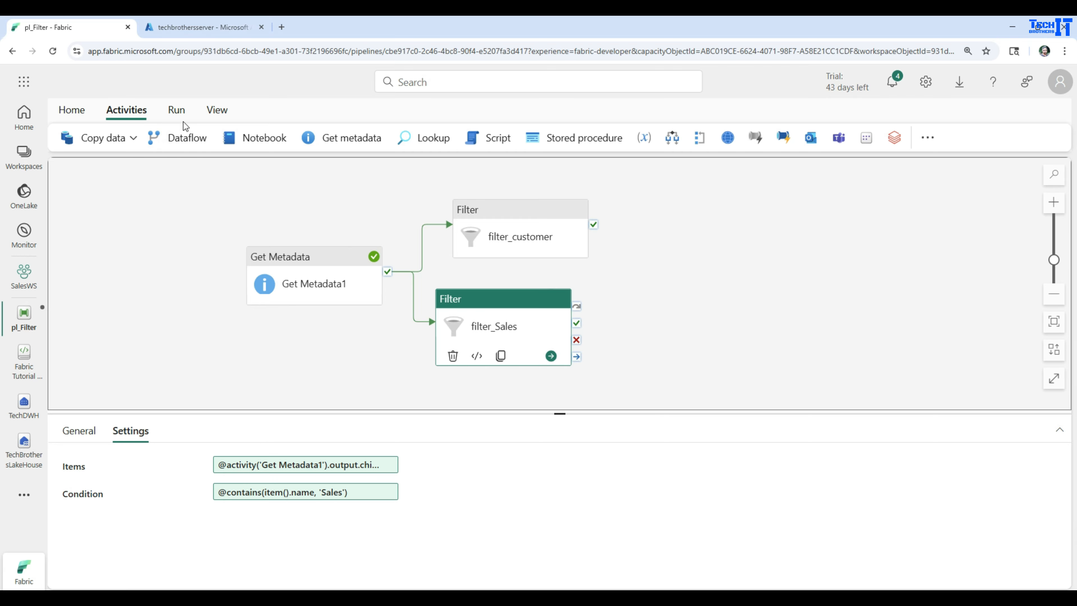
- Save and run the pl_Filter pipeline
left_click(176, 110)
left_click(158, 139)
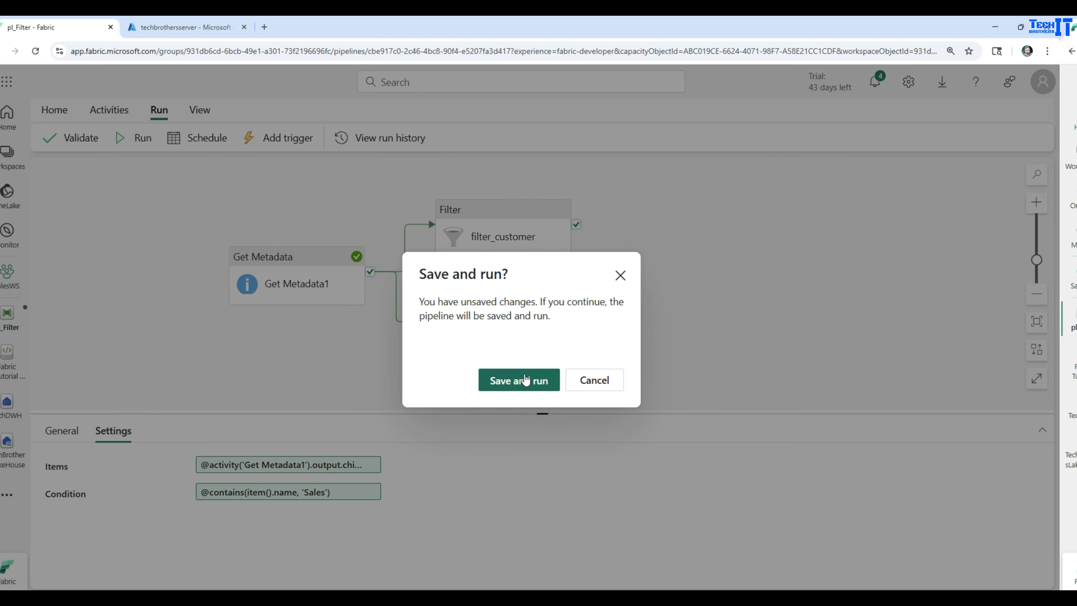
left_click(521, 379)
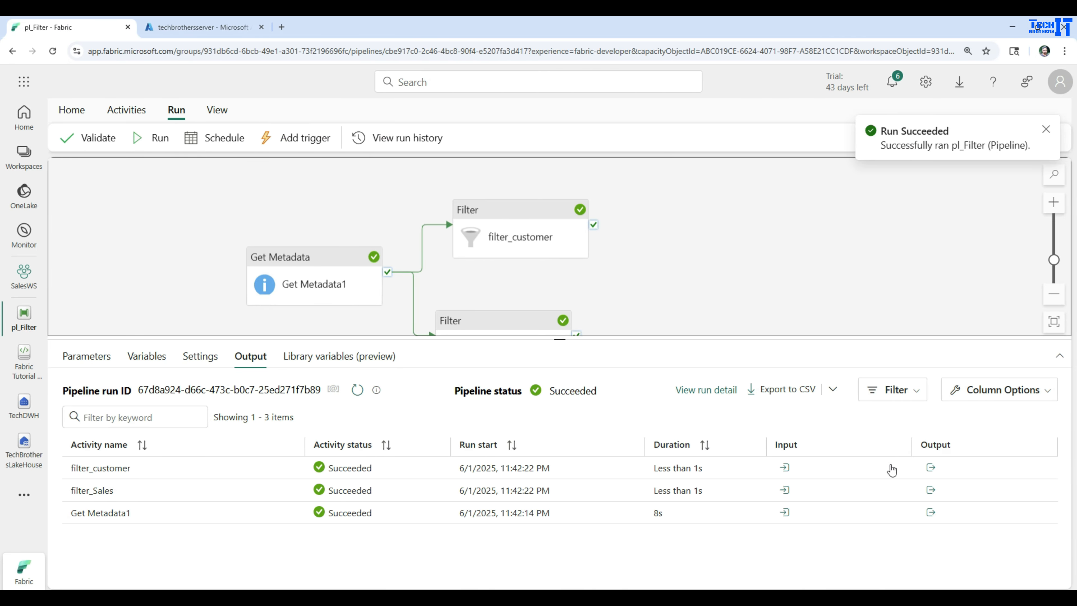
- Check the item count and file list in the filter_customer run output
left_click(931, 468)
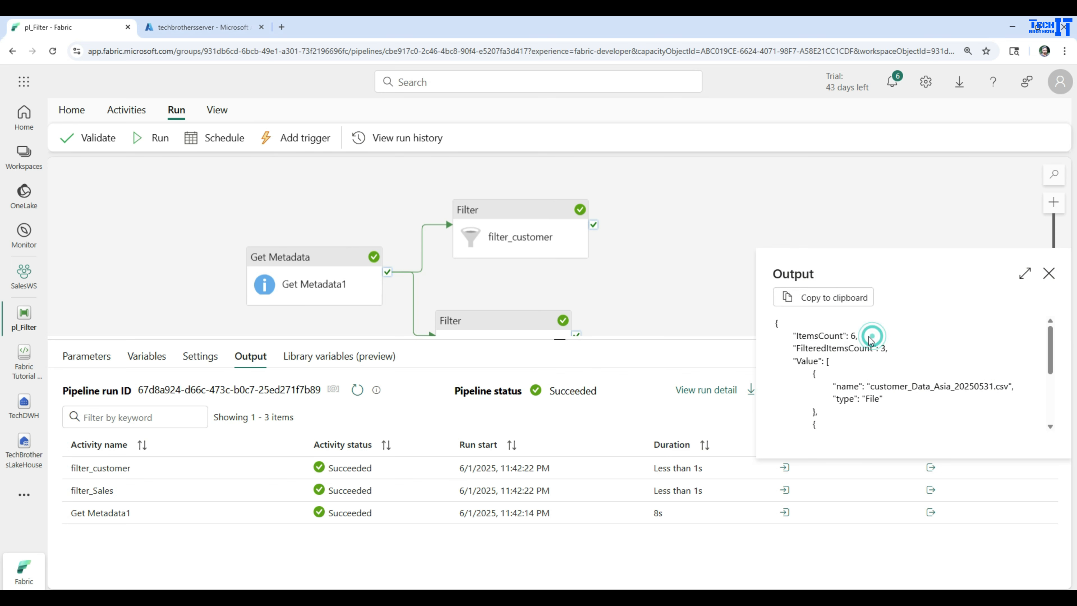
left_click_drag(870, 338, 786, 337)
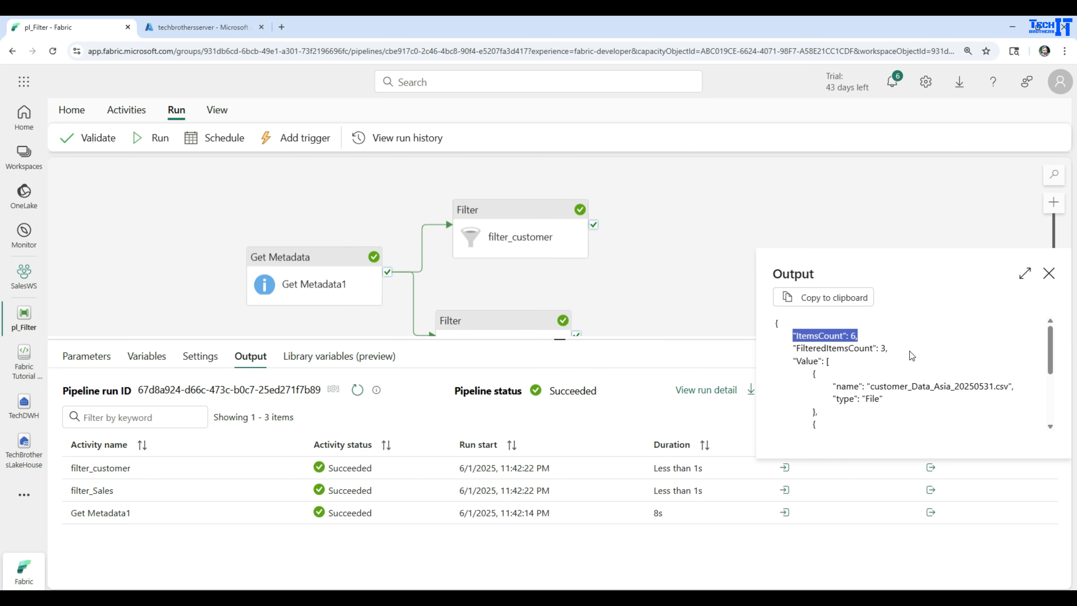
scroll(912, 355, "down", 3)
scroll(912, 355, "up", 3)
left_click(1049, 273)
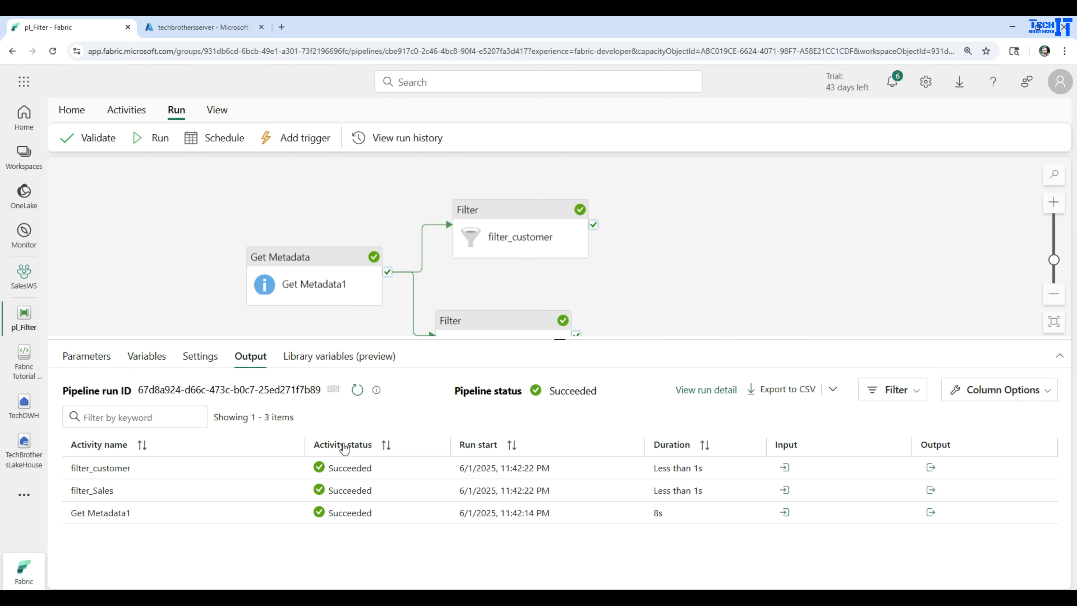
- Sort the activity runs by run start and review the child items in the Get Metadata1 output
left_click(476, 449)
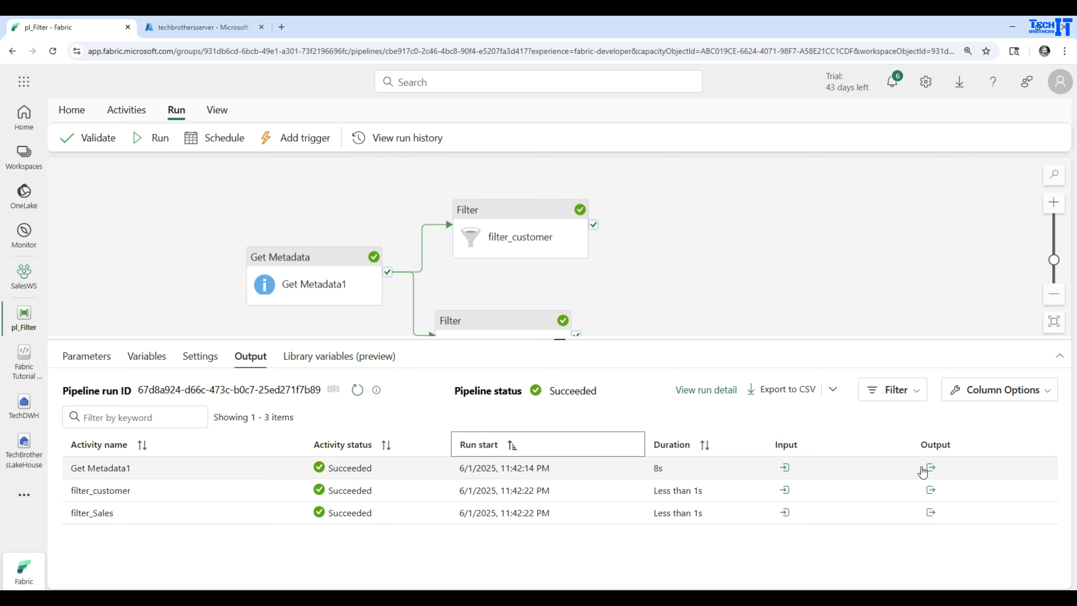
left_click(930, 467)
left_click_drag(869, 335, 784, 334)
scroll(858, 358, "down", 5)
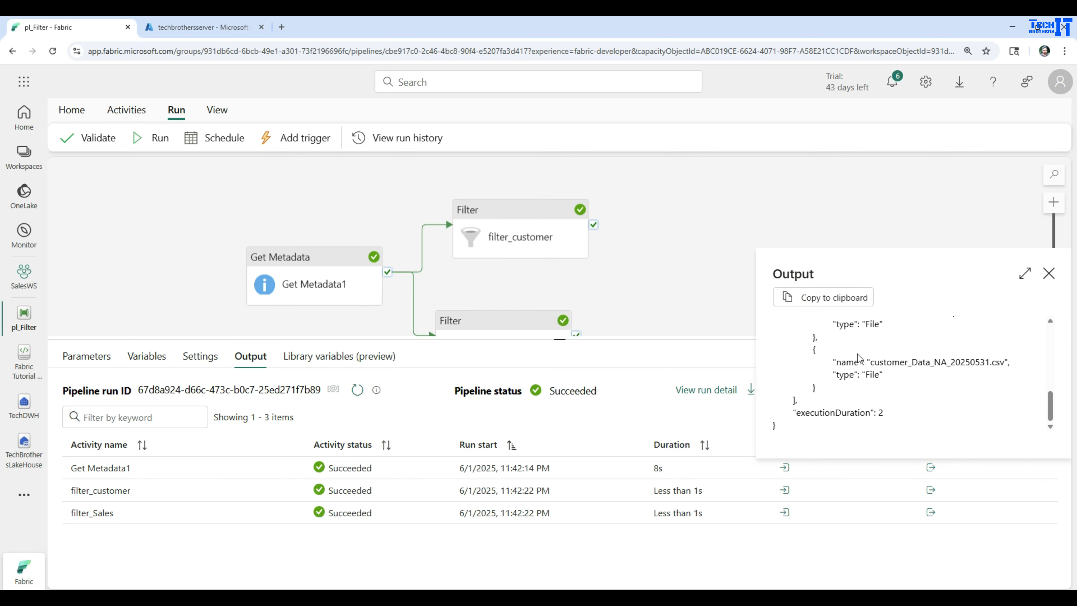
left_click(1049, 274)
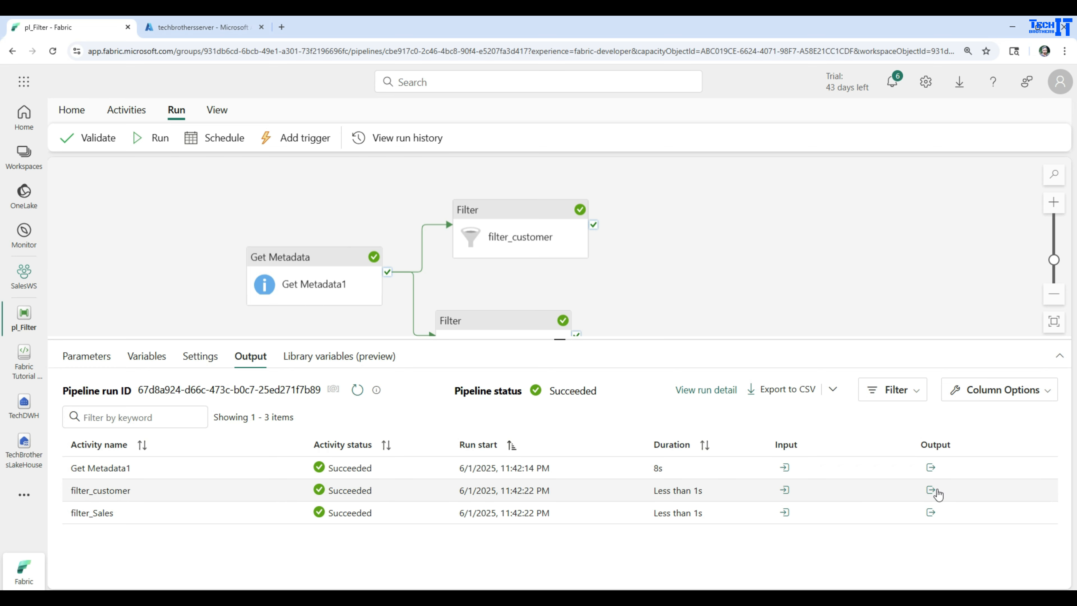
- Compare the total and filtered item counts in the filter_customer output and review its file names
left_click(931, 490)
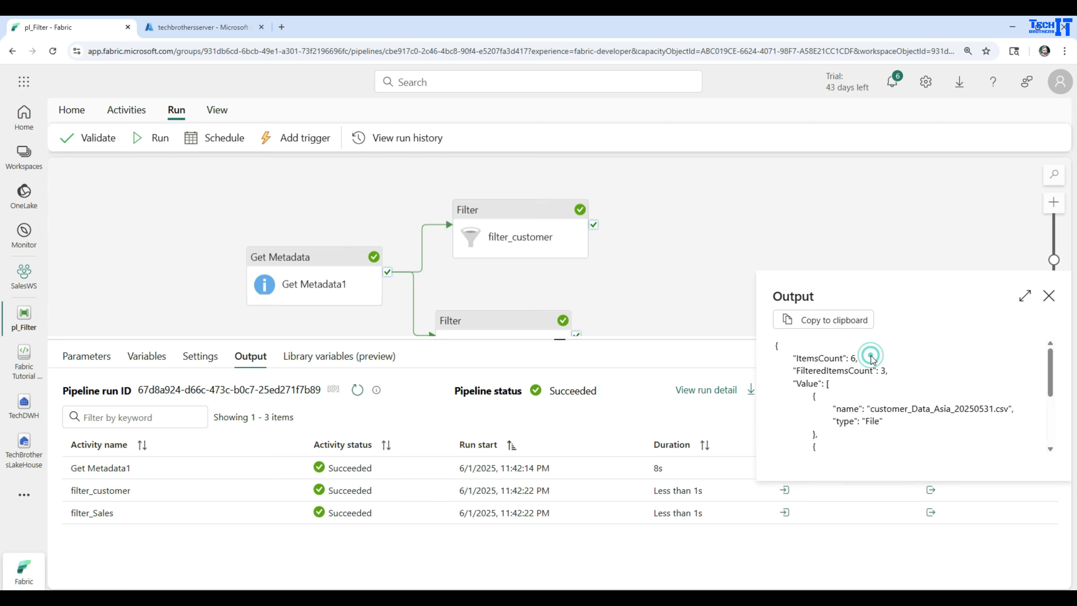
left_click_drag(859, 358, 770, 360)
left_click_drag(891, 371, 781, 371)
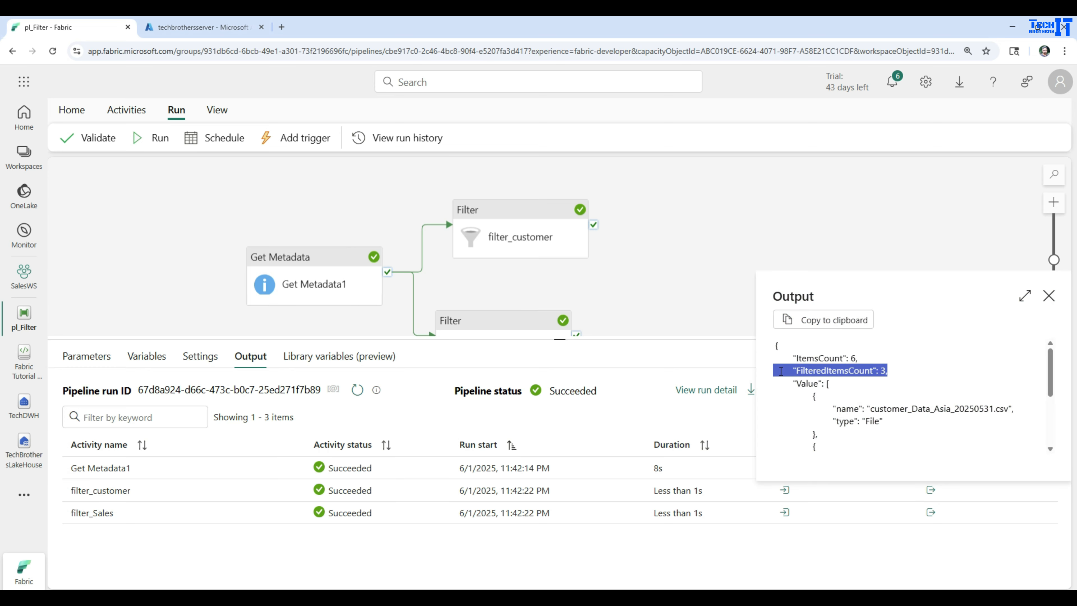
left_click(889, 409)
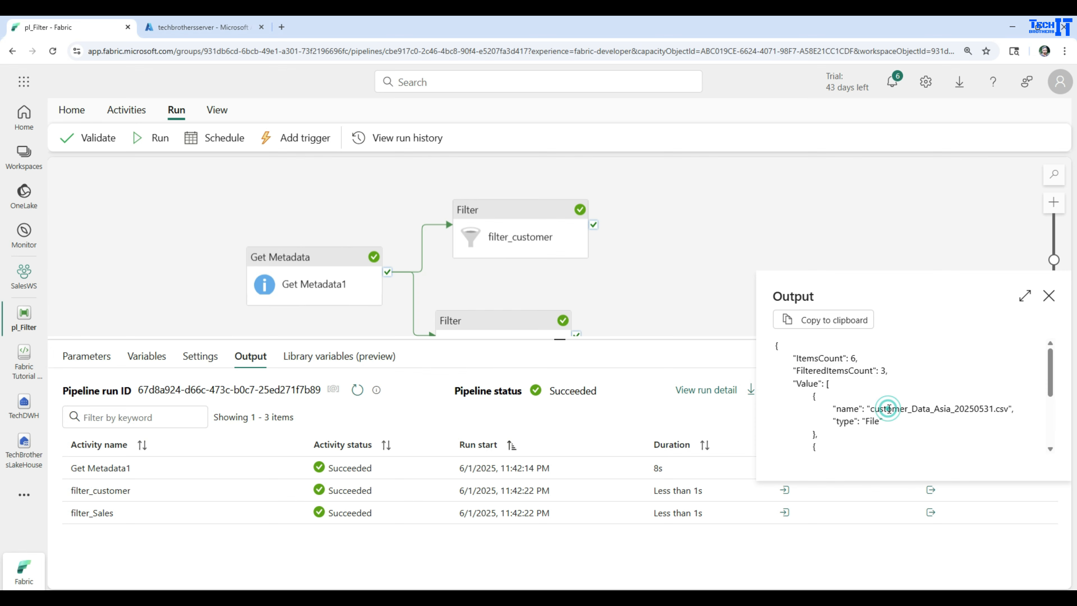
scroll(897, 407, "down", 3)
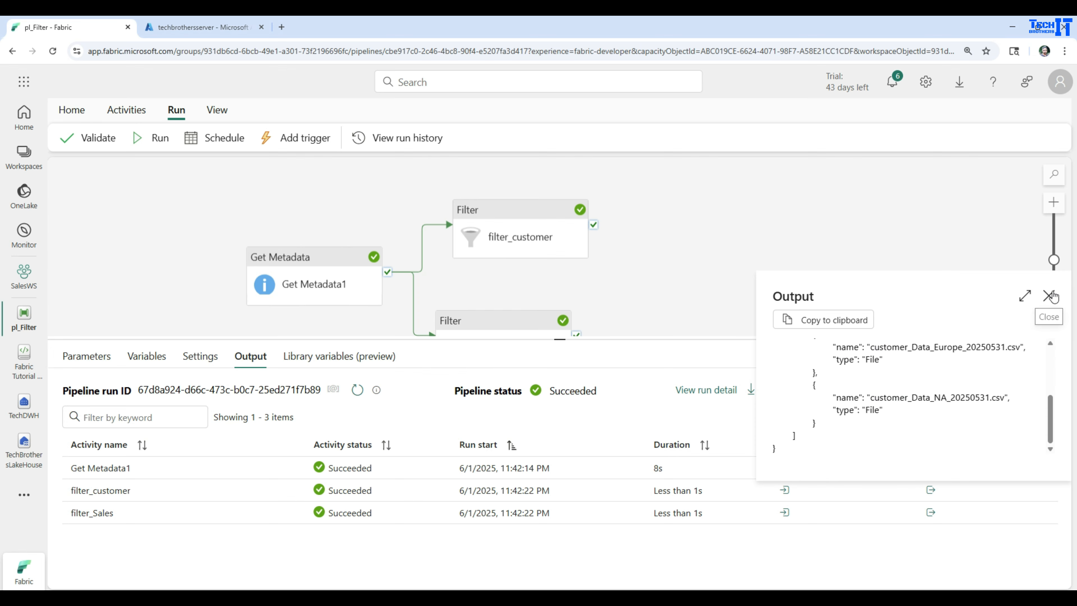
left_click(1049, 296)
- Compare the total and filtered item counts in the filter_Sales output and check its file name prefix
left_click(931, 513)
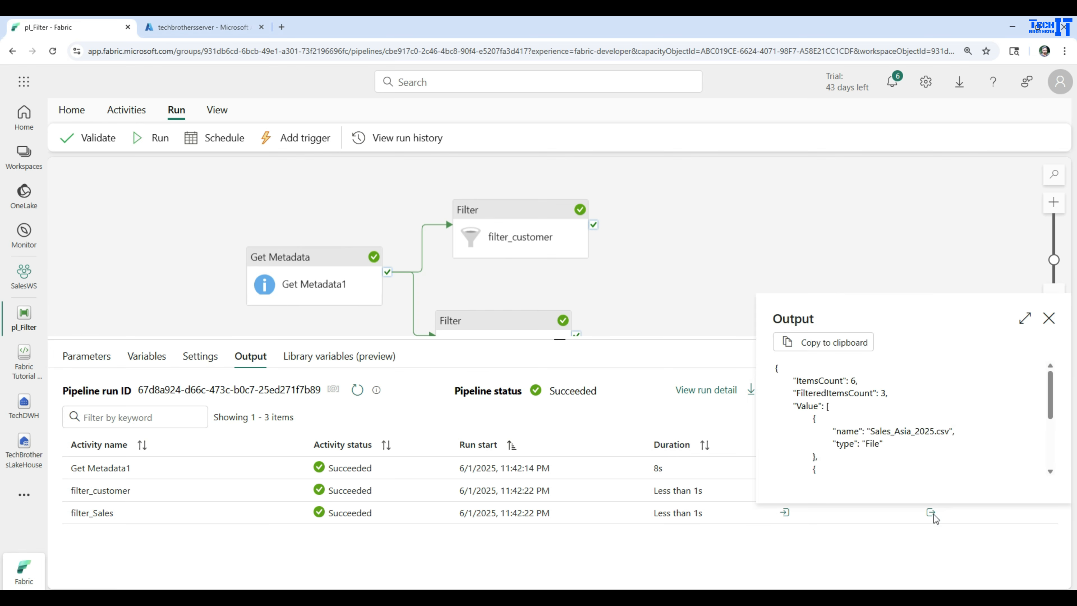
left_click_drag(879, 381, 781, 382)
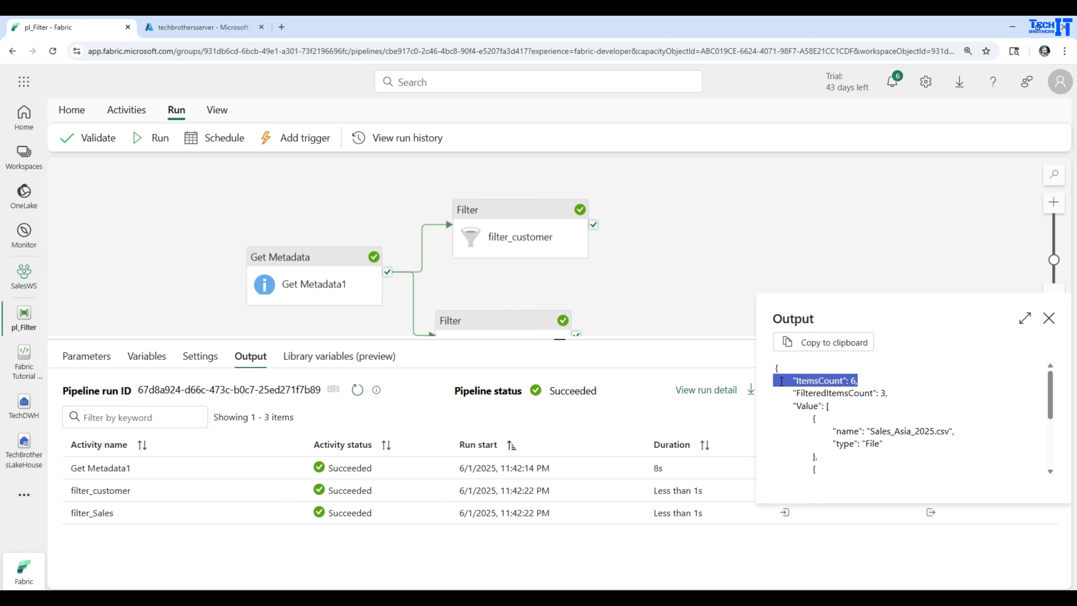
left_click_drag(887, 393, 775, 393)
left_click_drag(870, 431, 898, 430)
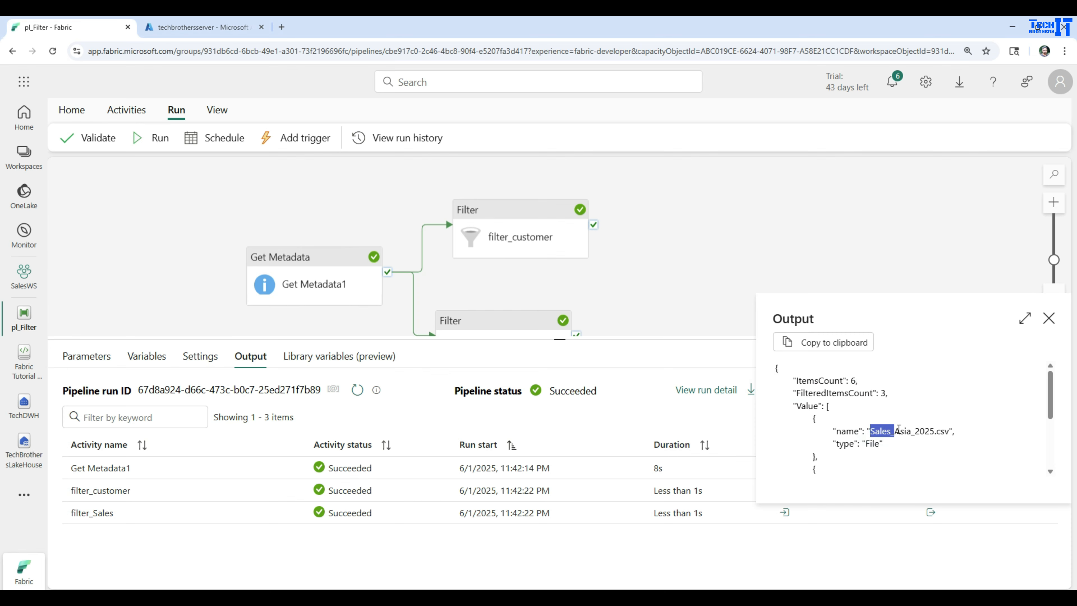
left_click(1049, 318)
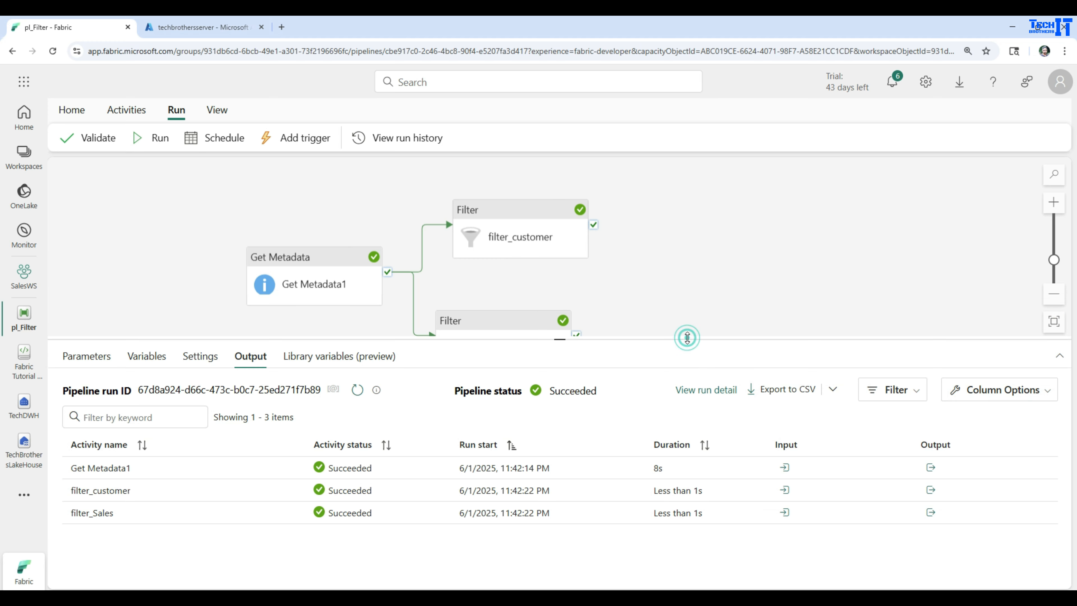
- Shift filter_customer slightly, add a ForEach activity beside it, and connect filter_customer's on-success output to it
left_click_drag(685, 338, 681, 425)
left_click_drag(549, 233, 528, 211)
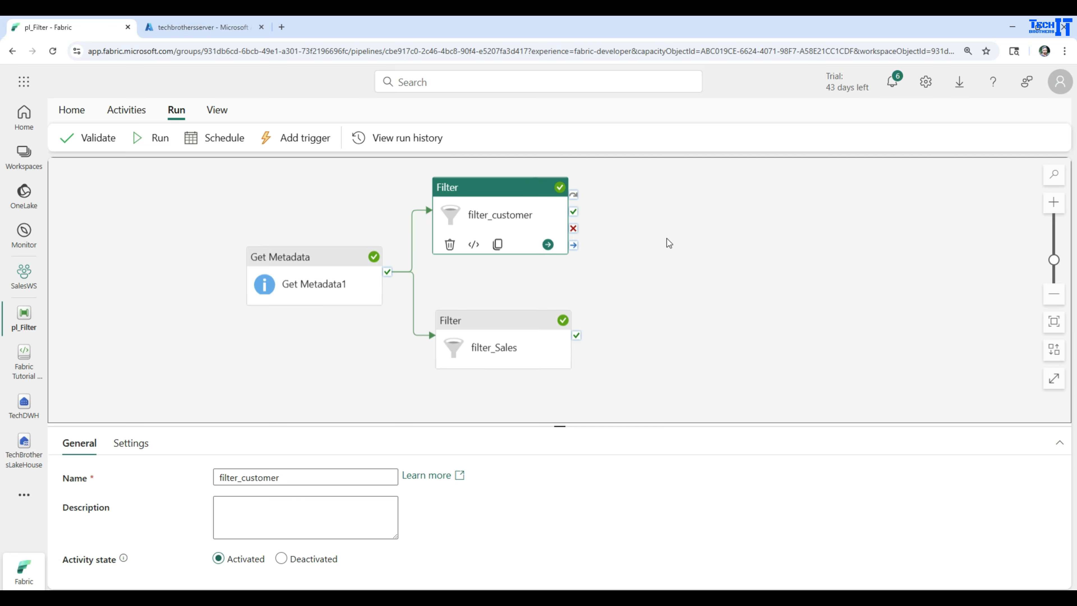
left_click(127, 109)
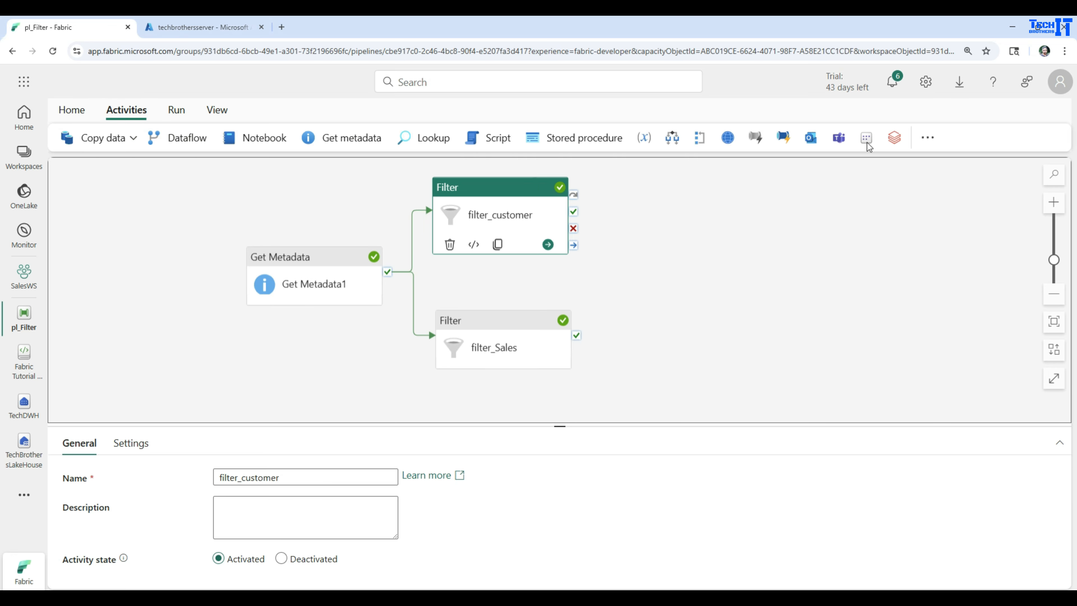
left_click(927, 139)
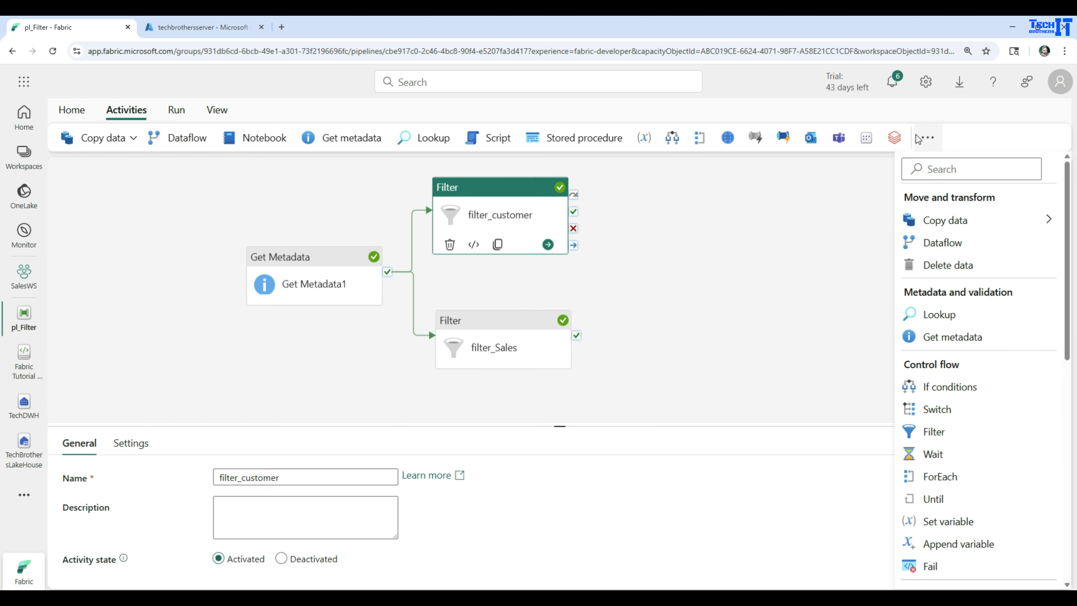
left_click(942, 477)
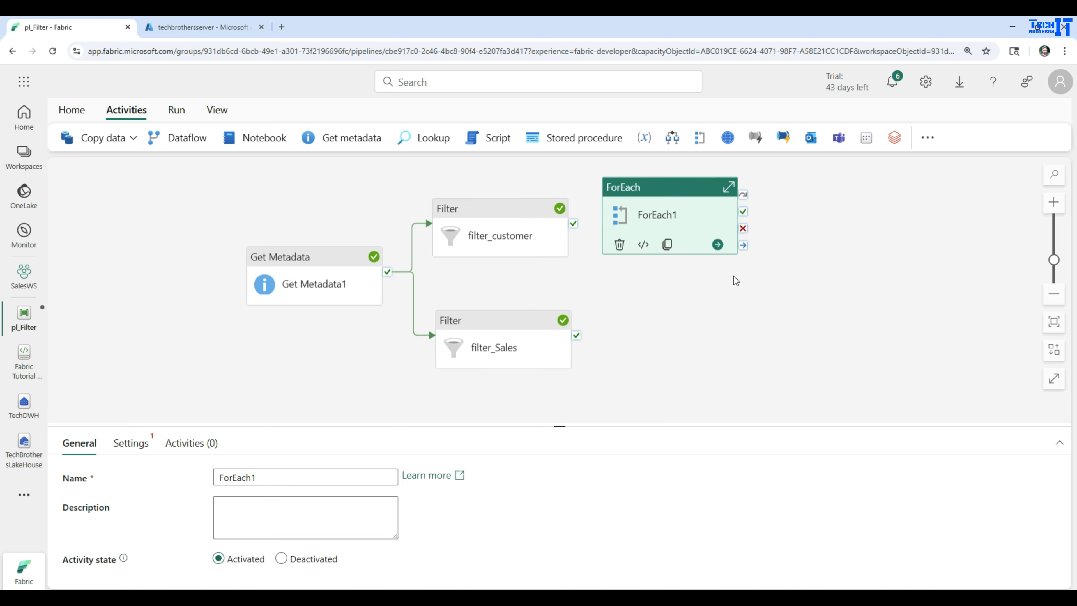
left_click(560, 225)
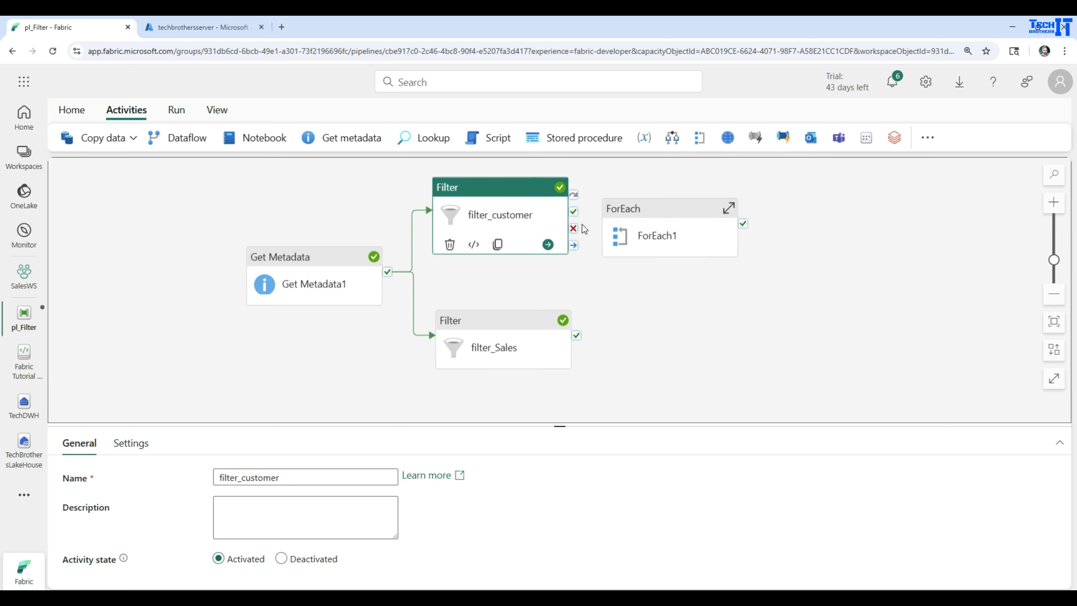
left_click_drag(573, 224, 645, 229)
left_click(785, 183)
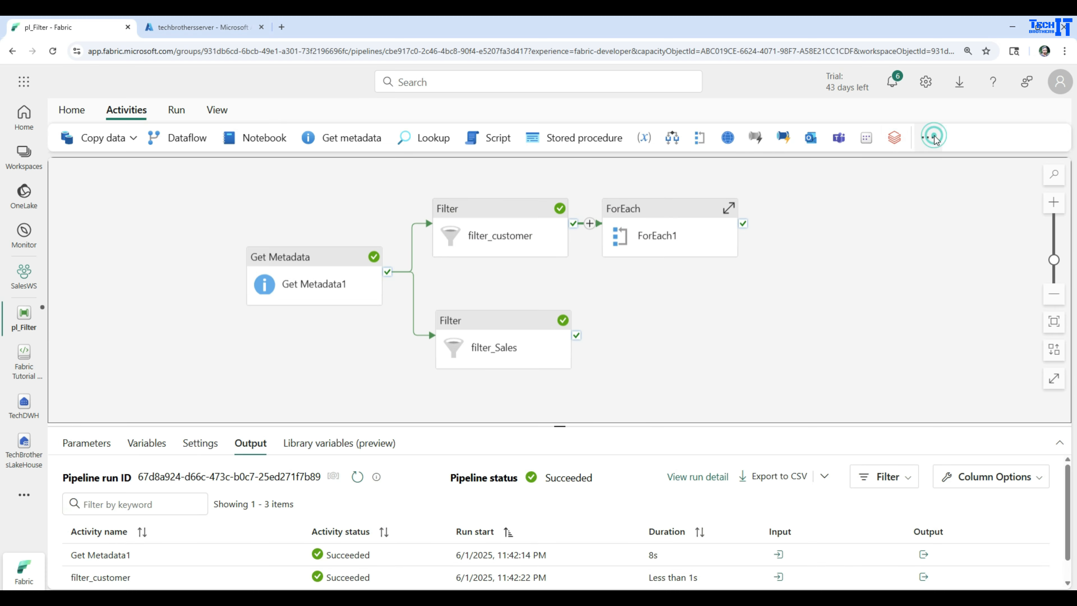
- Add a second ForEach activity, place it beside filter_Sales, and connect filter_Sales's on-success output to it
left_click(927, 137)
left_click(942, 476)
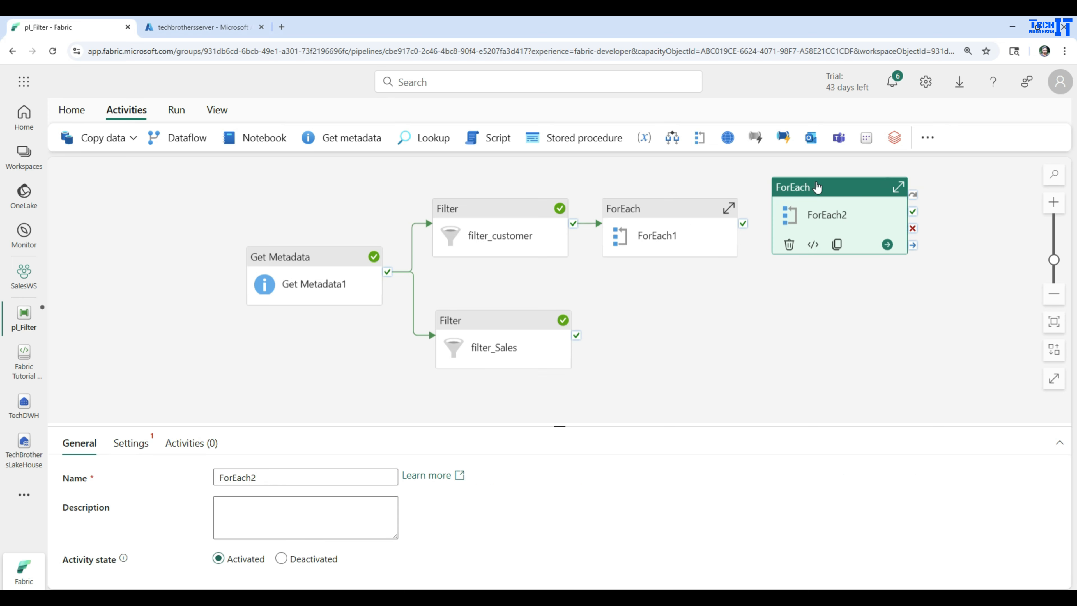
left_click_drag(818, 189, 705, 328)
left_click(551, 337)
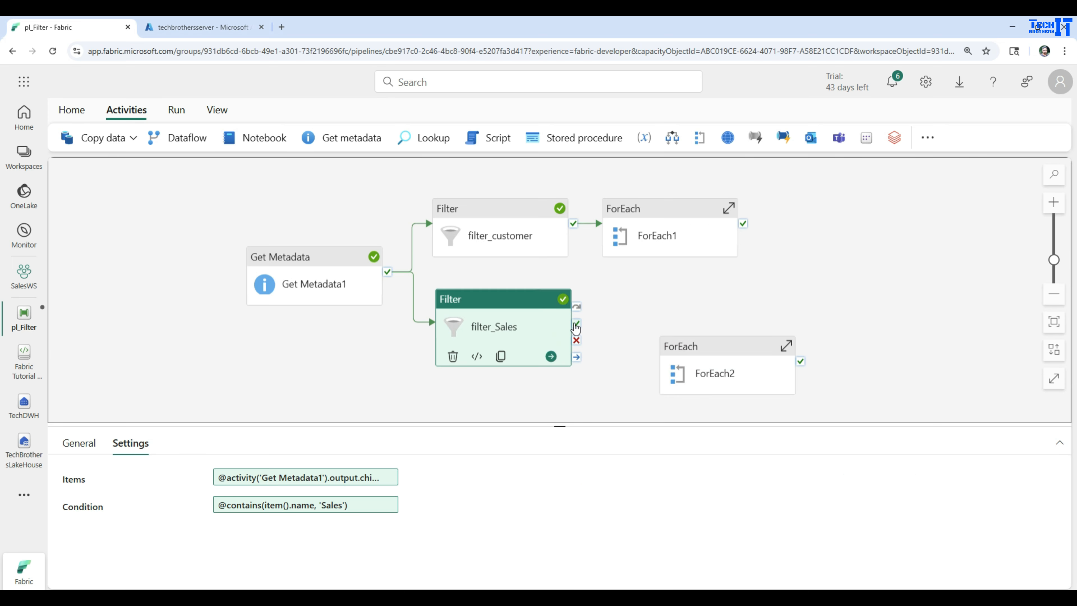
left_click_drag(577, 335, 721, 369)
- Rename the ForEach activity after filter_customer to ForEach_customer and the one after filter_Sales to ForEach_Sales
left_click(675, 238)
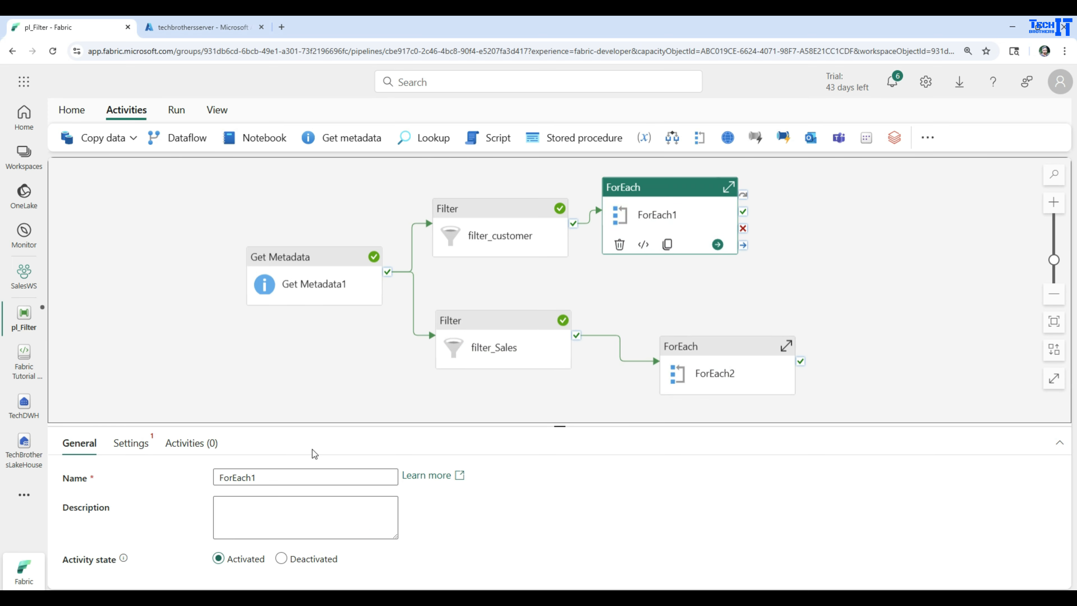
left_click(275, 476)
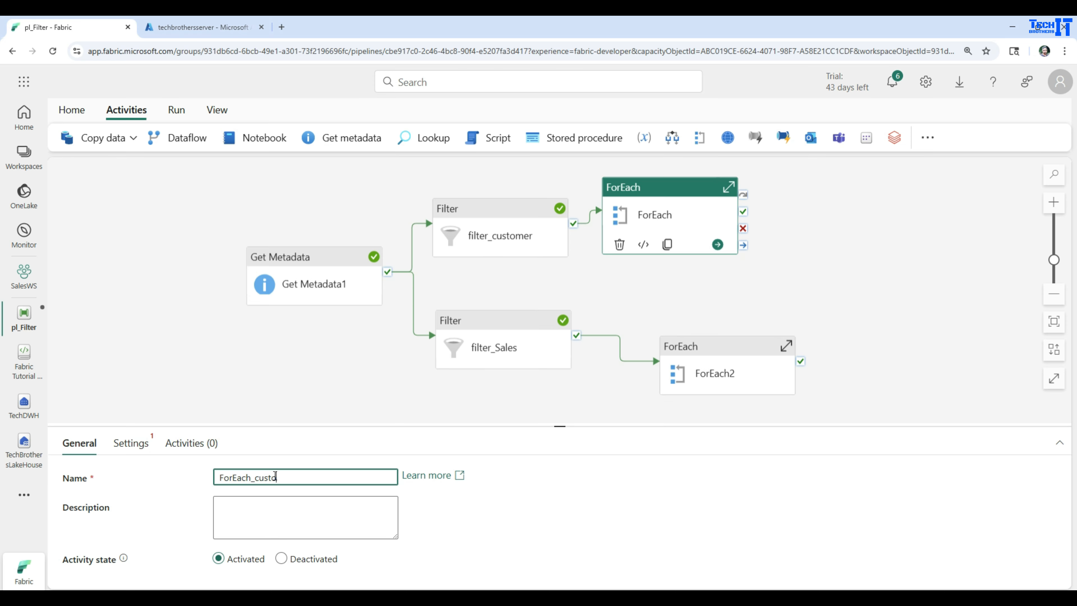
left_click(772, 346)
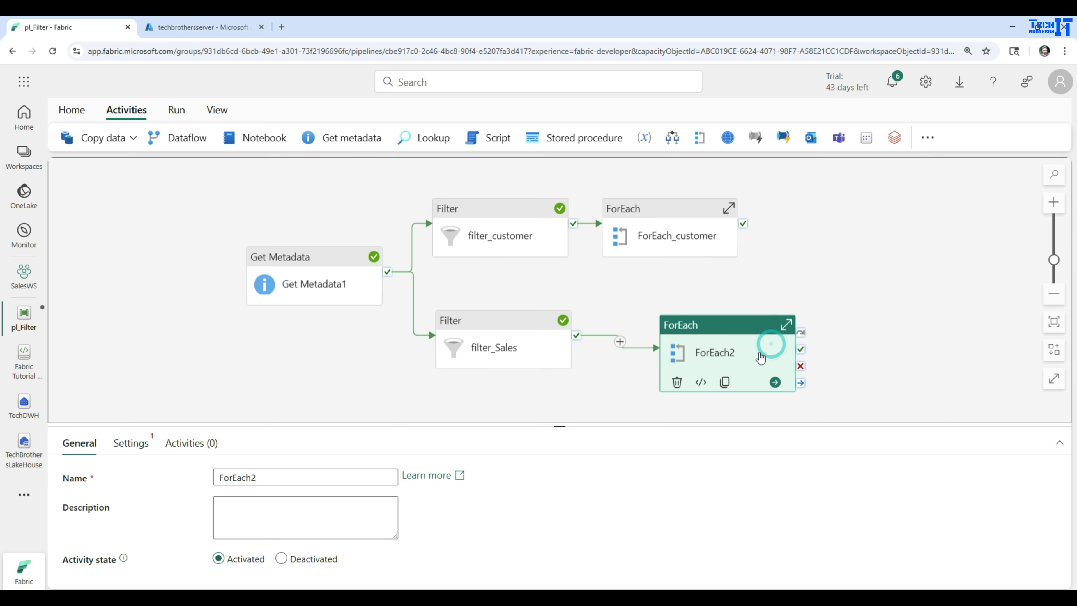
left_click(260, 478)
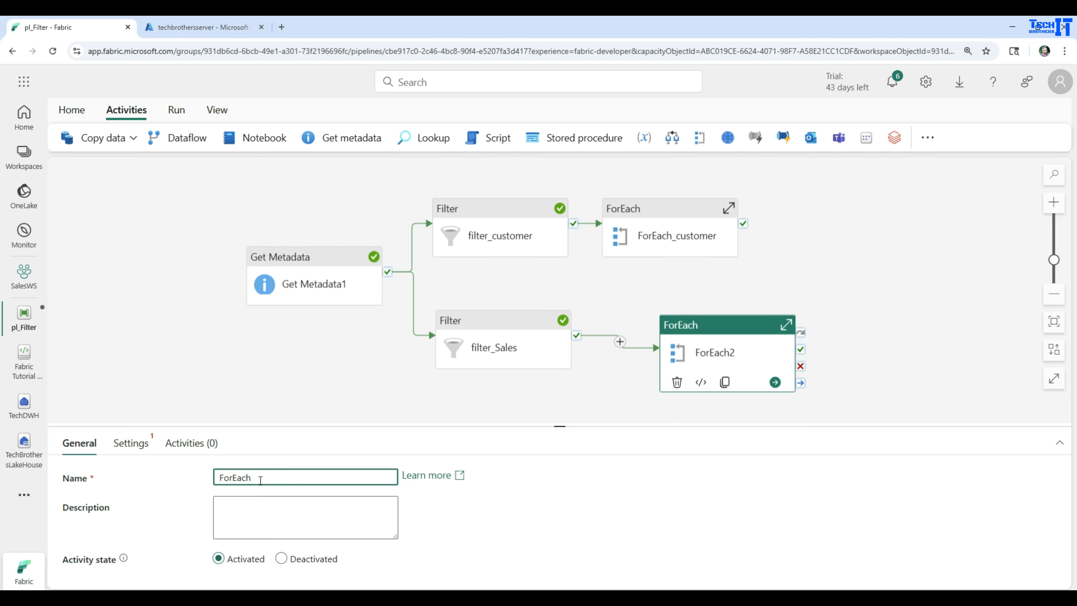
type("_Sales")
left_click(615, 274)
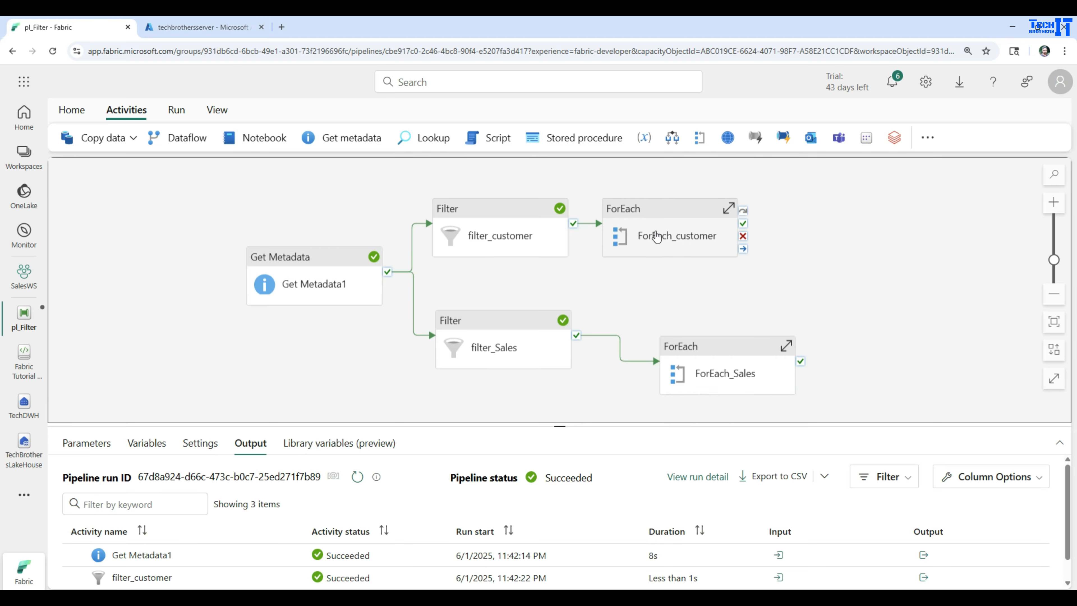
- Enable sequential execution in the ForEach_customer settings
left_click(674, 225)
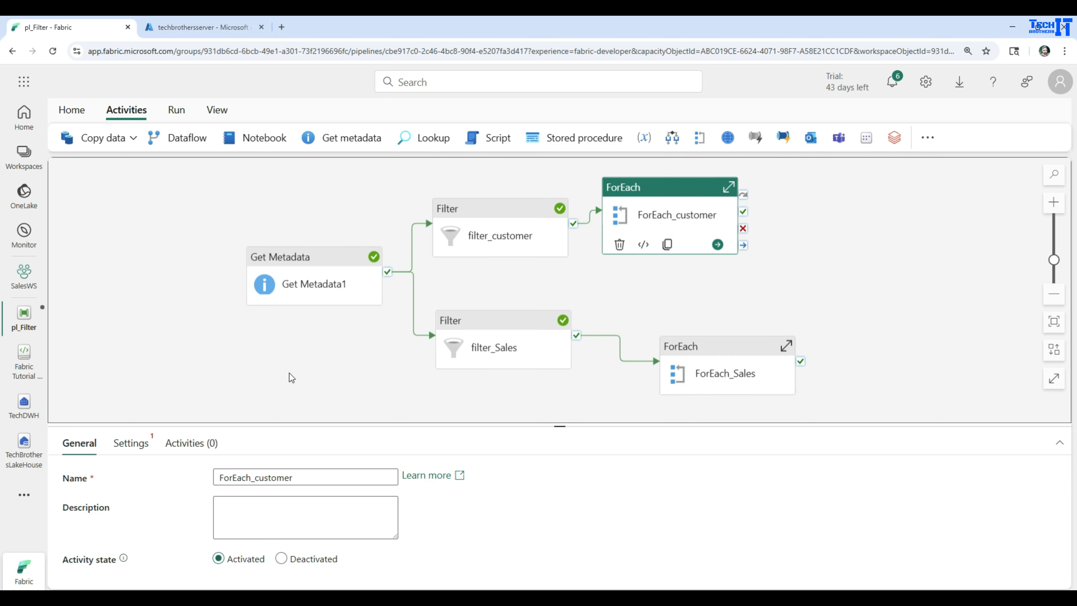
left_click(129, 451)
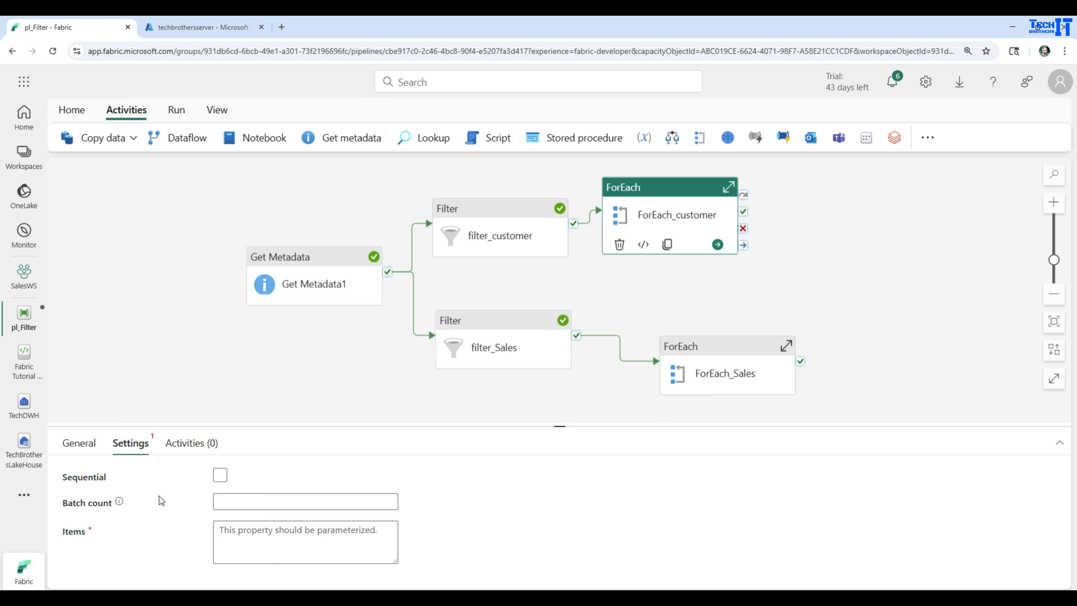
left_click_drag(295, 427, 306, 393)
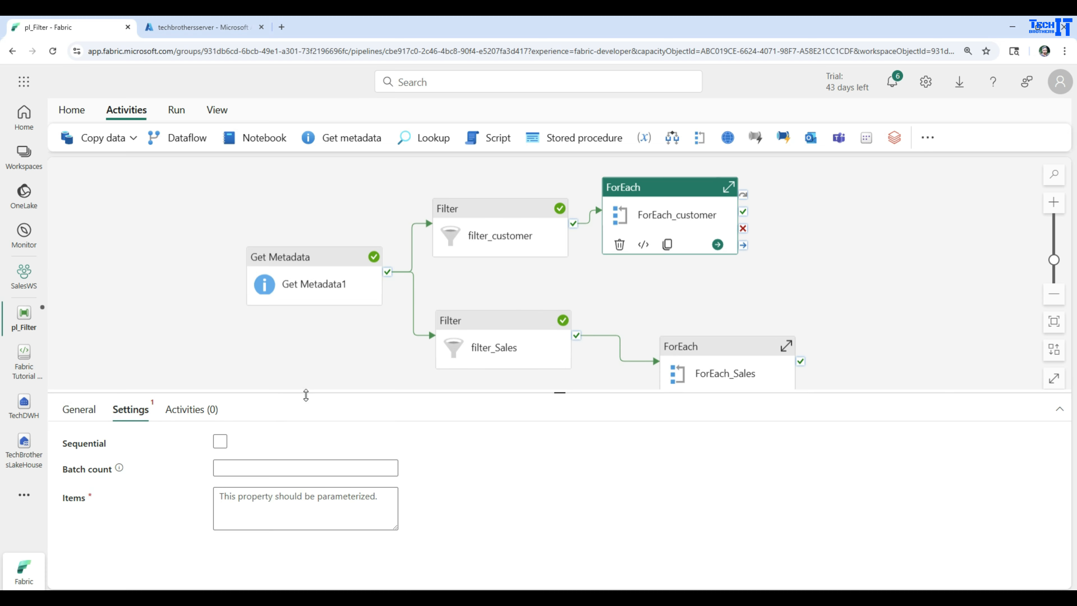
left_click(220, 442)
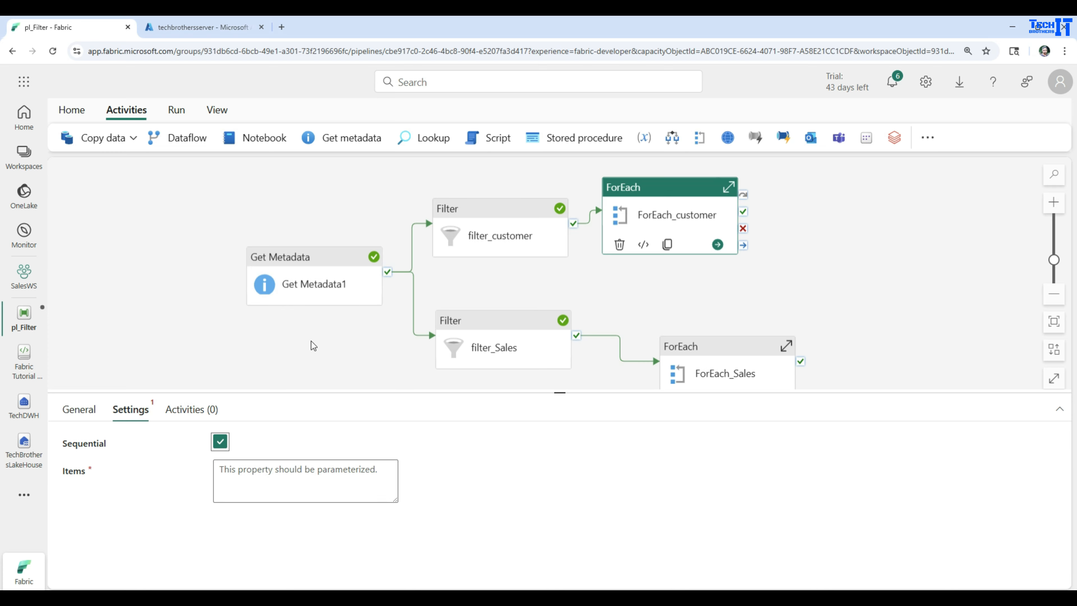
left_click(242, 480)
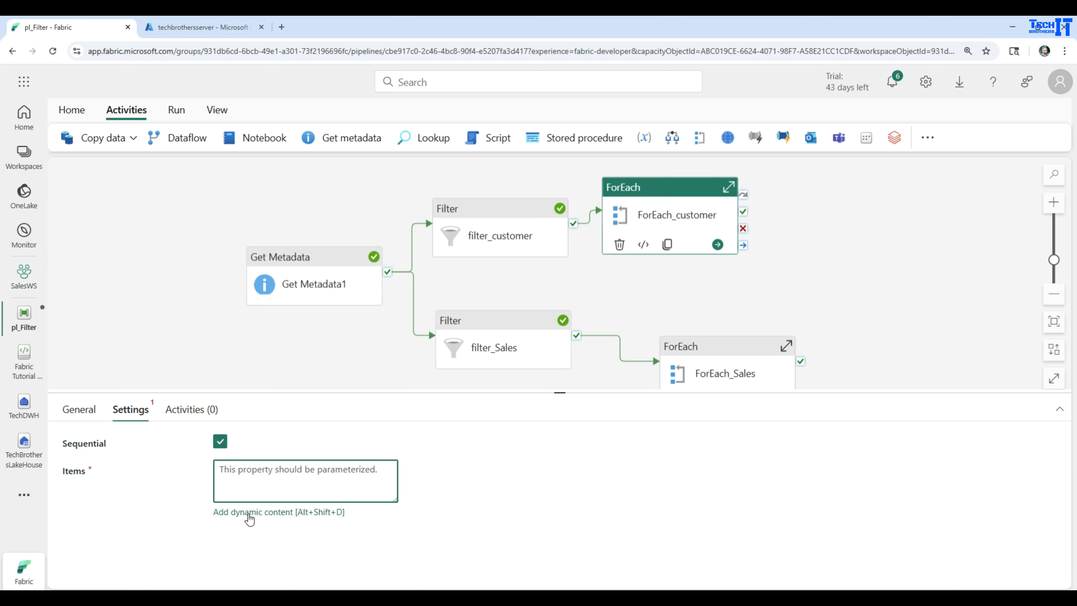
left_click(250, 515)
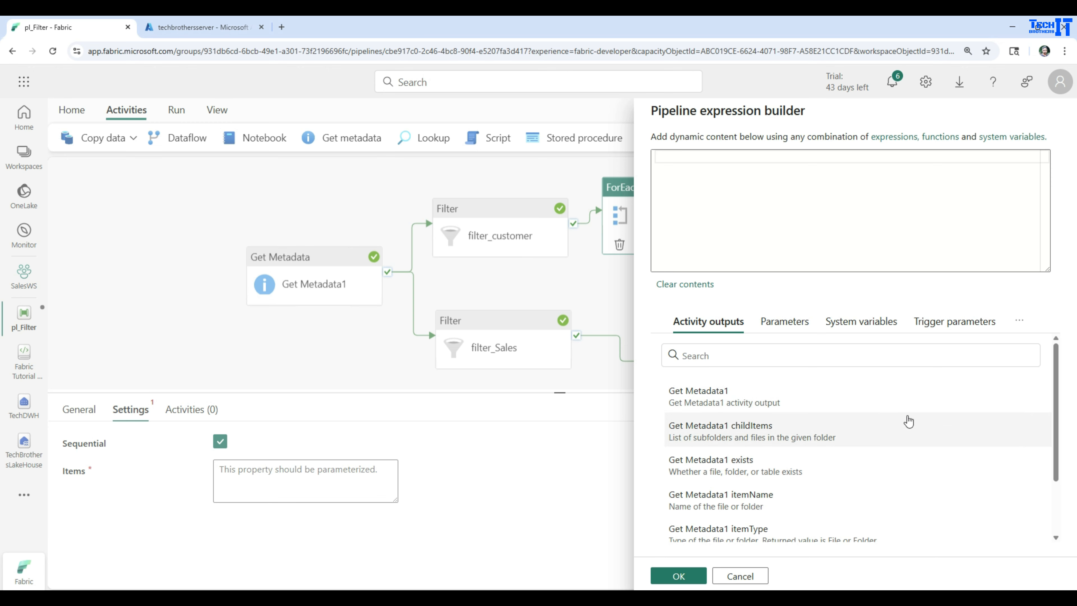
left_click_drag(1059, 360, 1059, 413)
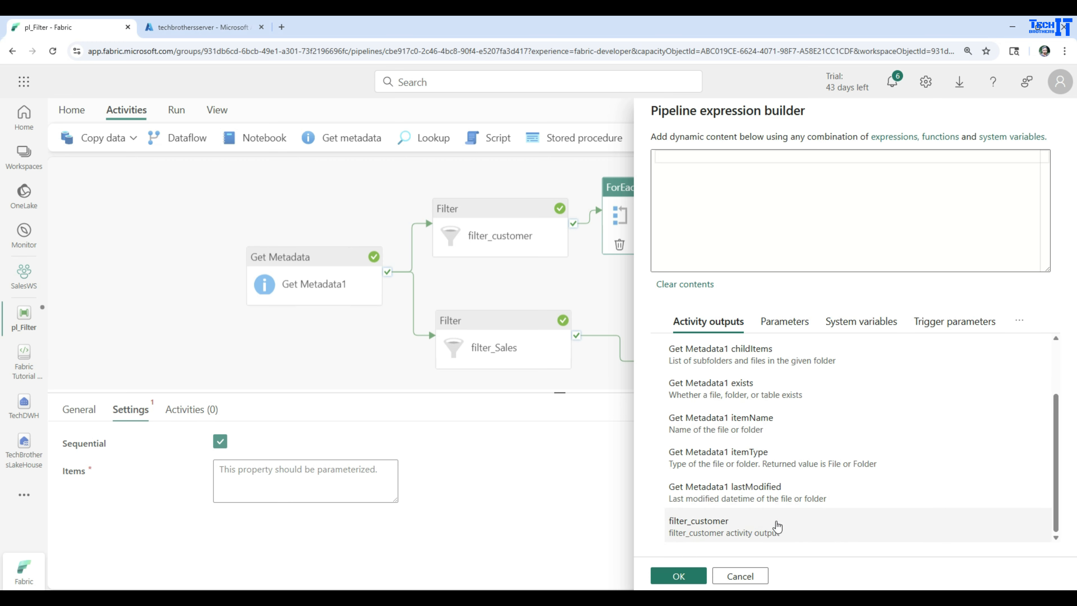
left_click(732, 526)
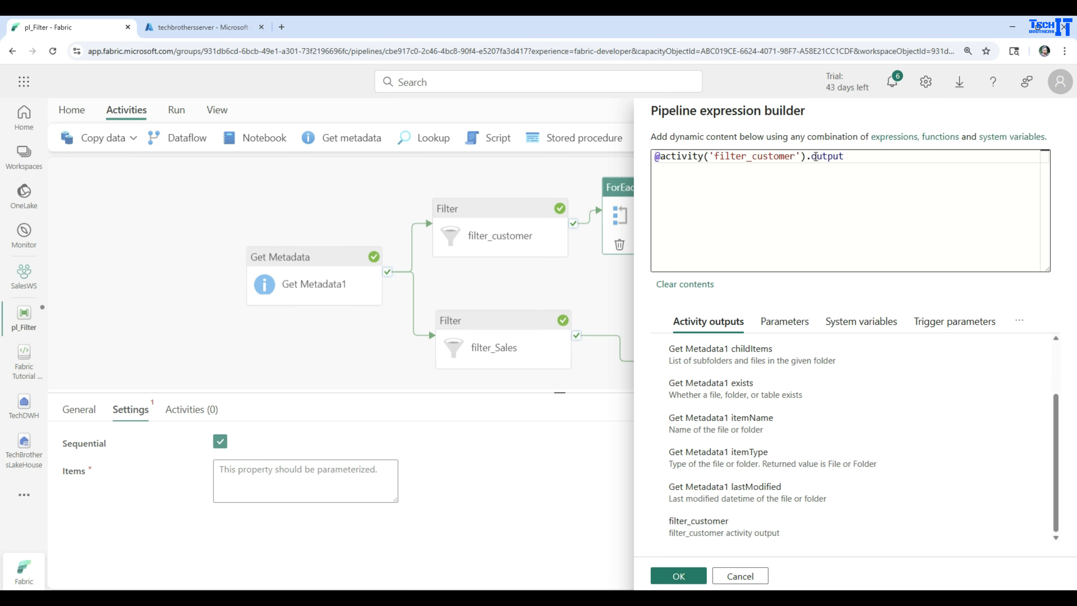
left_click(848, 156)
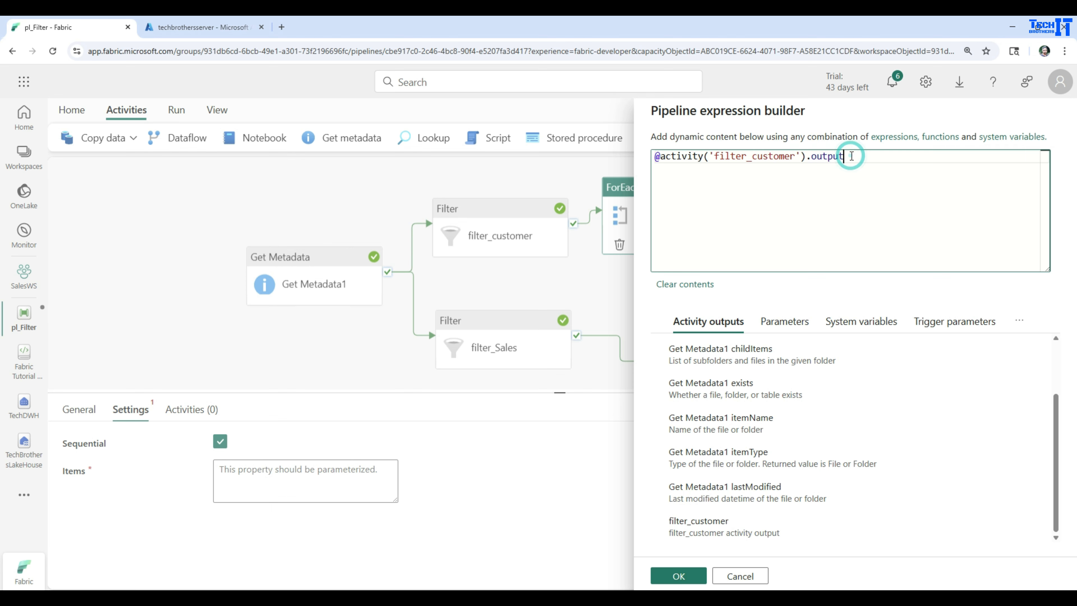
type(".Val")
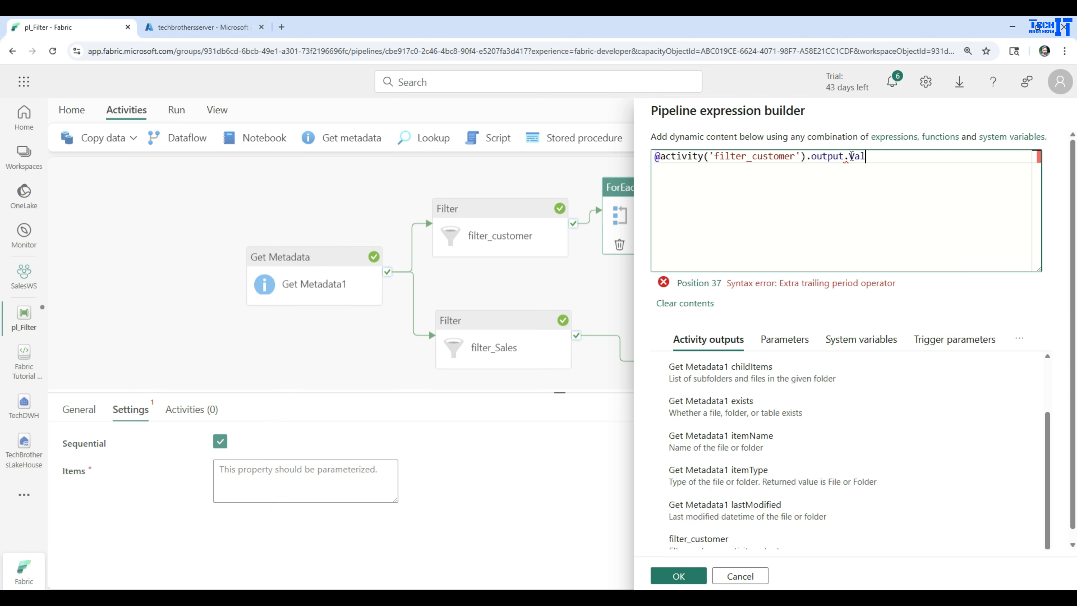
type("ues")
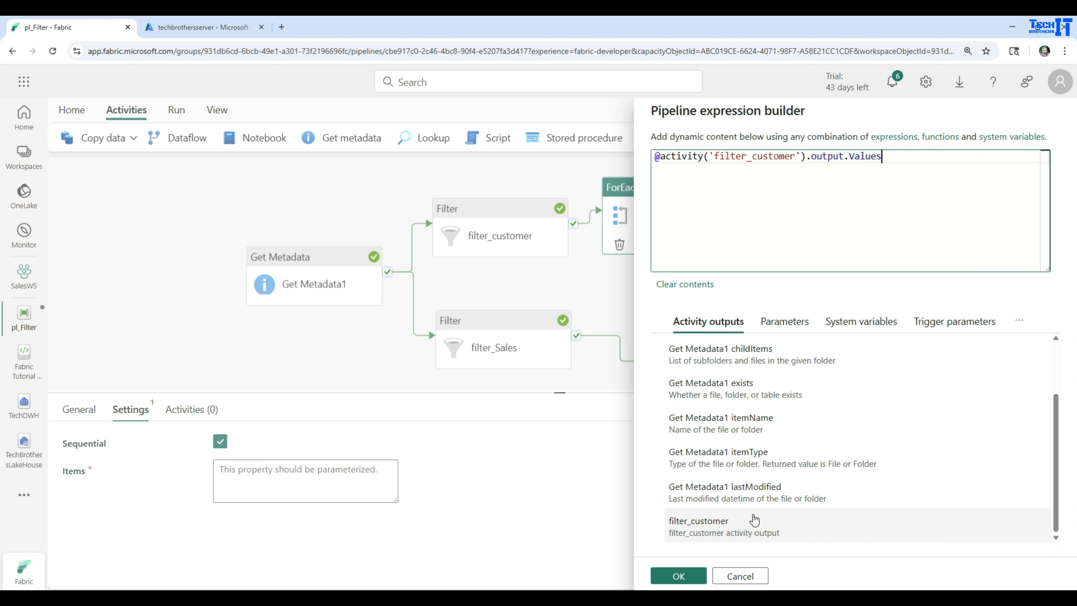
left_click(743, 576)
- Check the filter_customer run output for the exact name of the property that holds the filtered file array
left_click(644, 295)
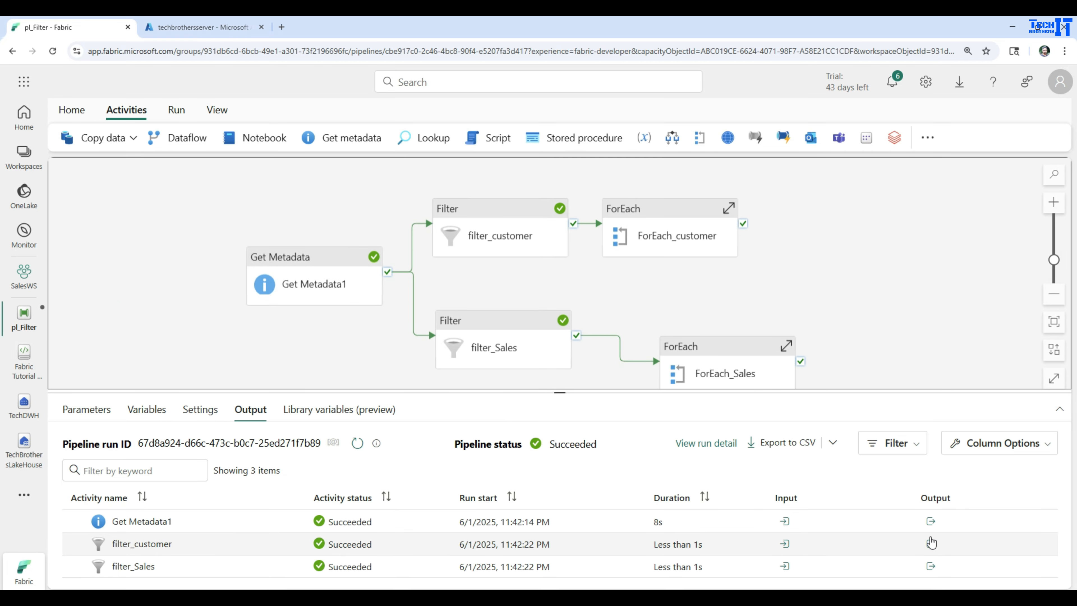
left_click(930, 544)
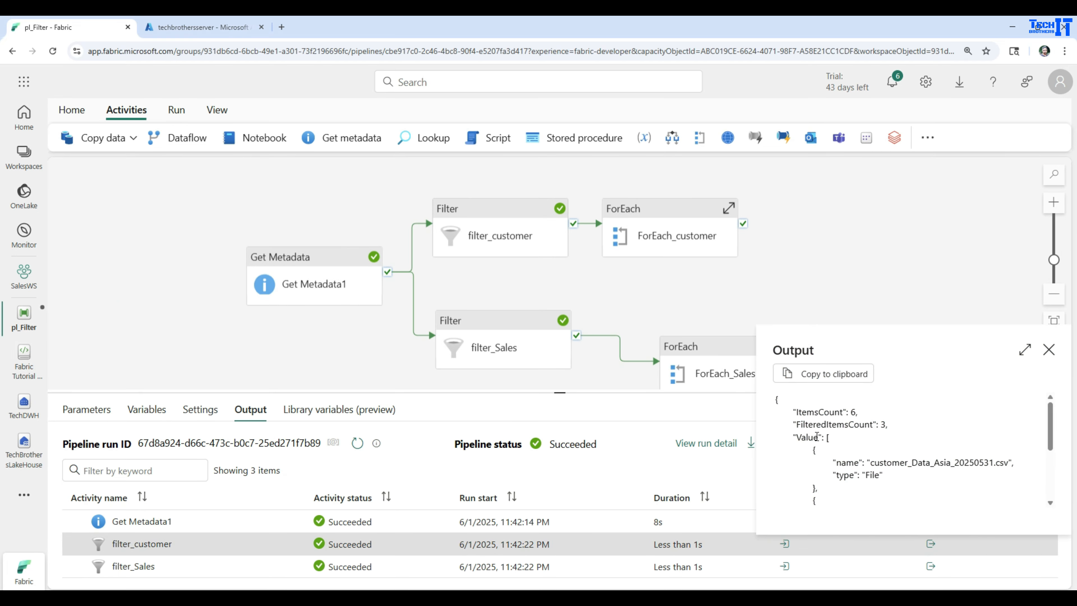
left_click_drag(818, 436, 800, 439)
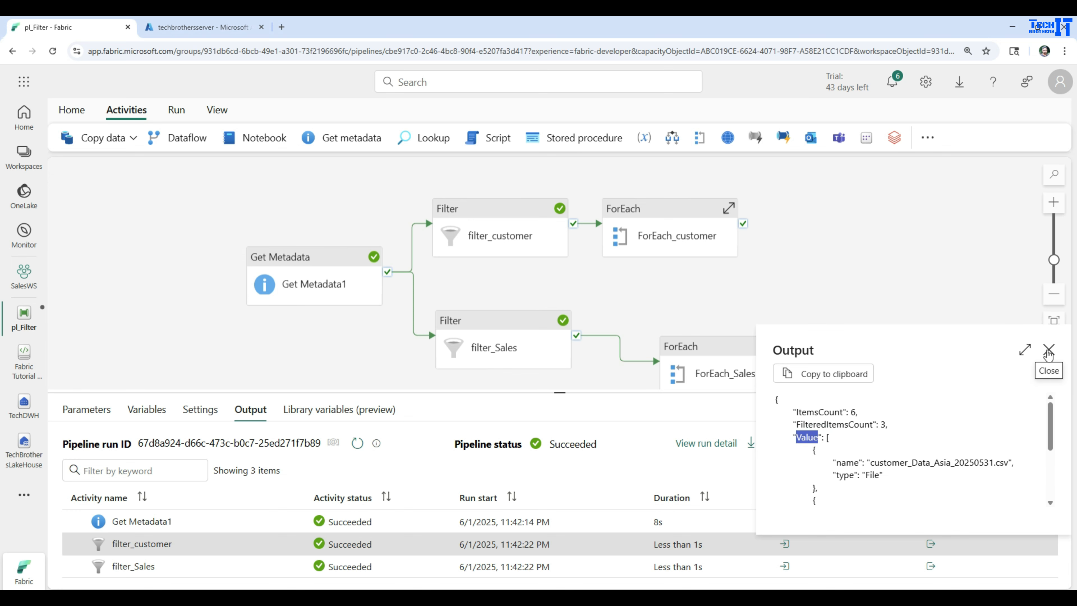
left_click(1049, 349)
left_click(675, 229)
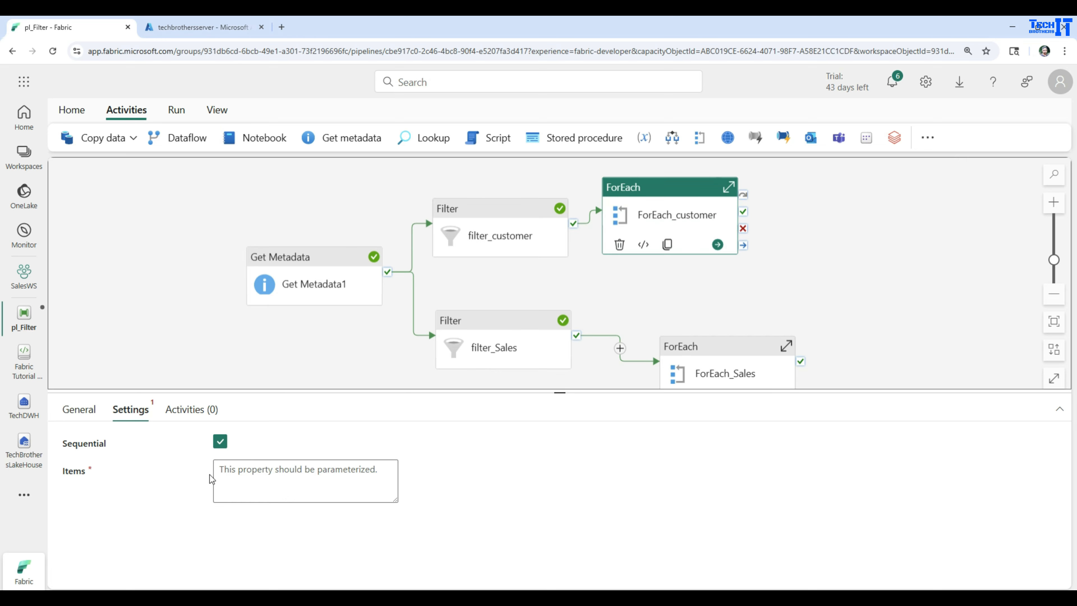
left_click(238, 481)
left_click(256, 514)
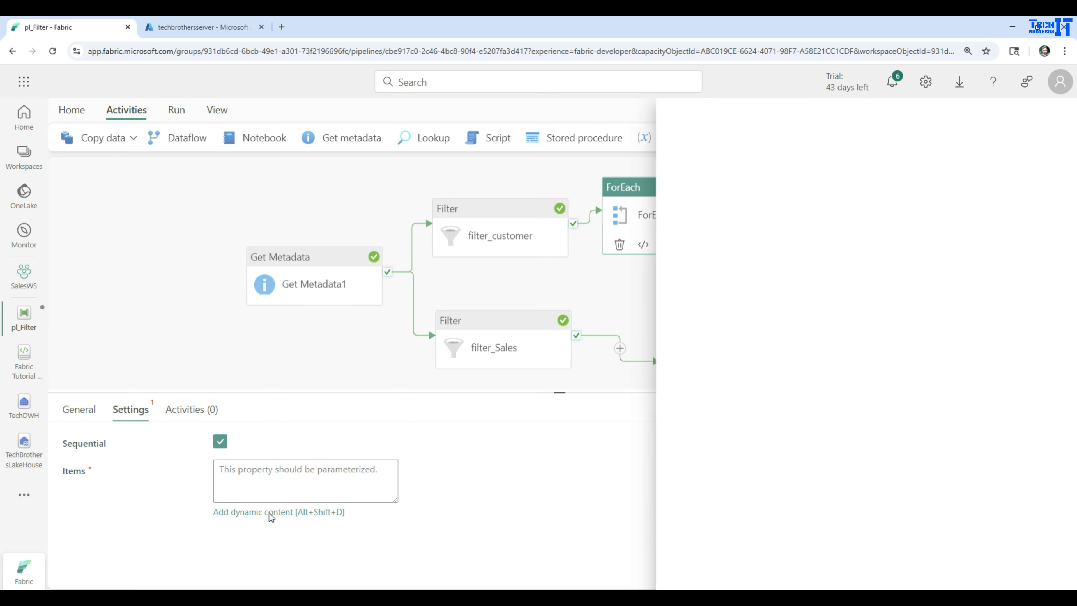
scroll(771, 448, "down", 2)
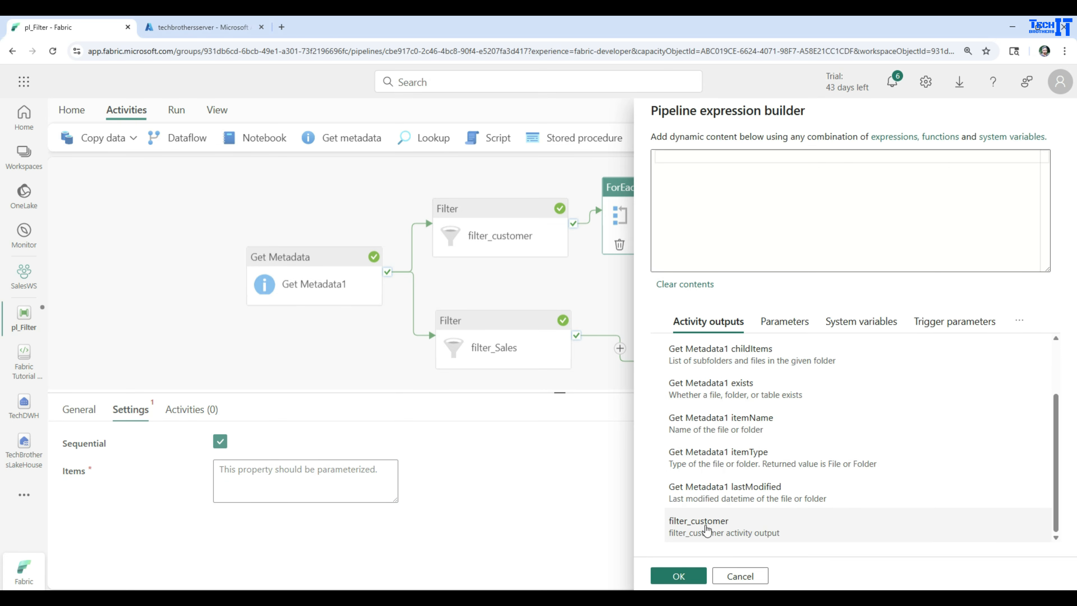
left_click(704, 526)
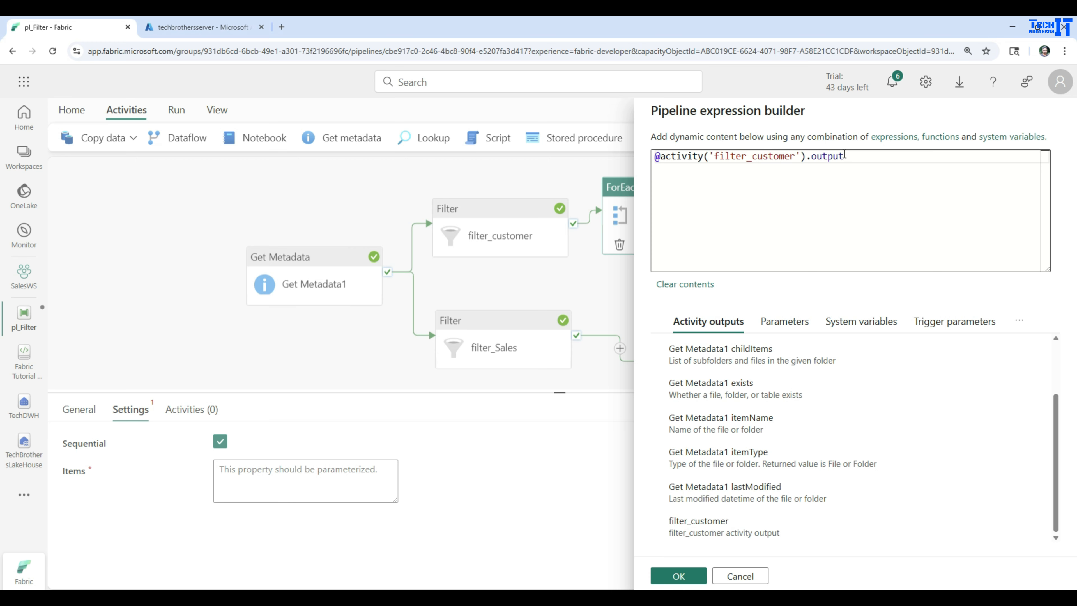
type(".")
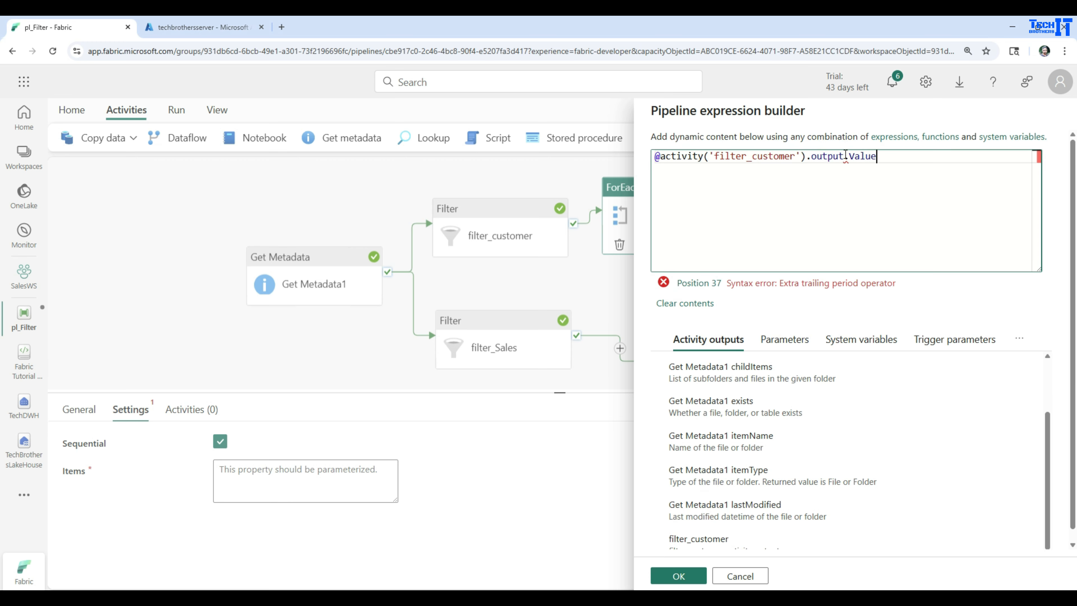
type("Value")
left_click(674, 577)
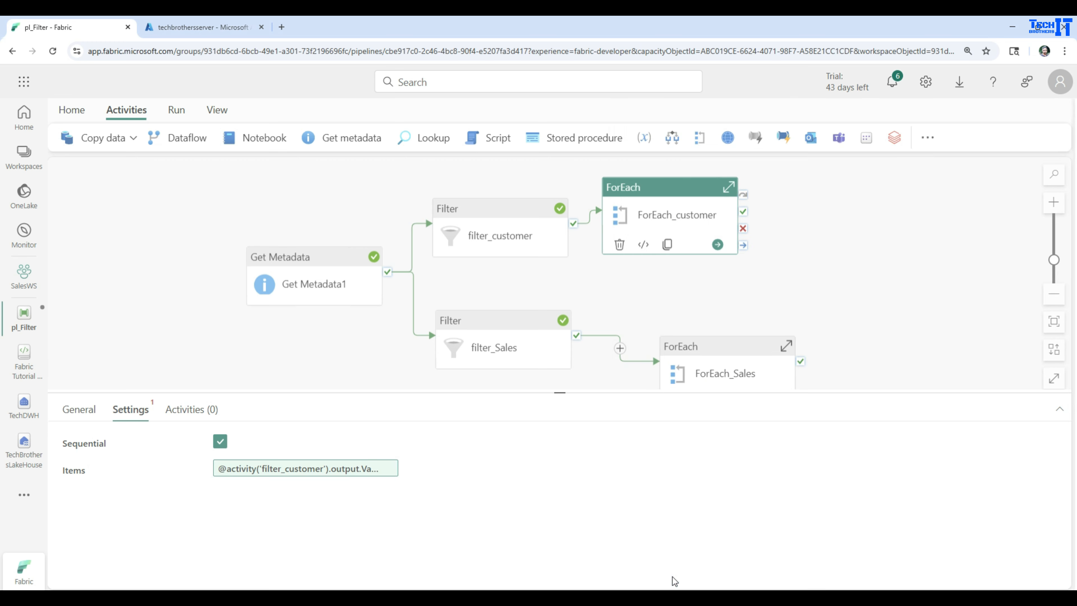
left_click(696, 360)
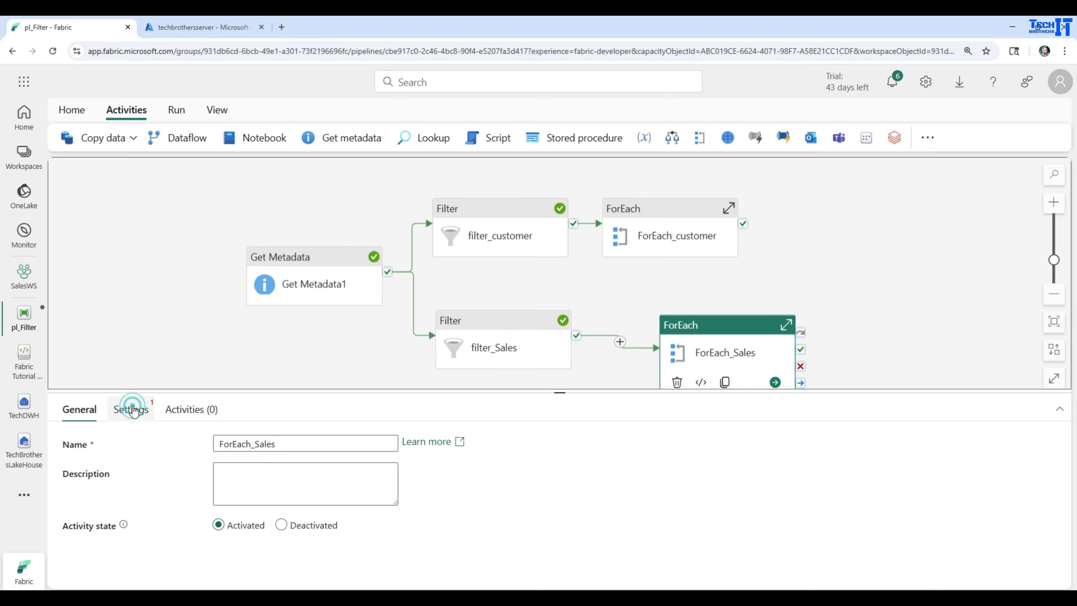
left_click(131, 409)
left_click(272, 492)
left_click(284, 540)
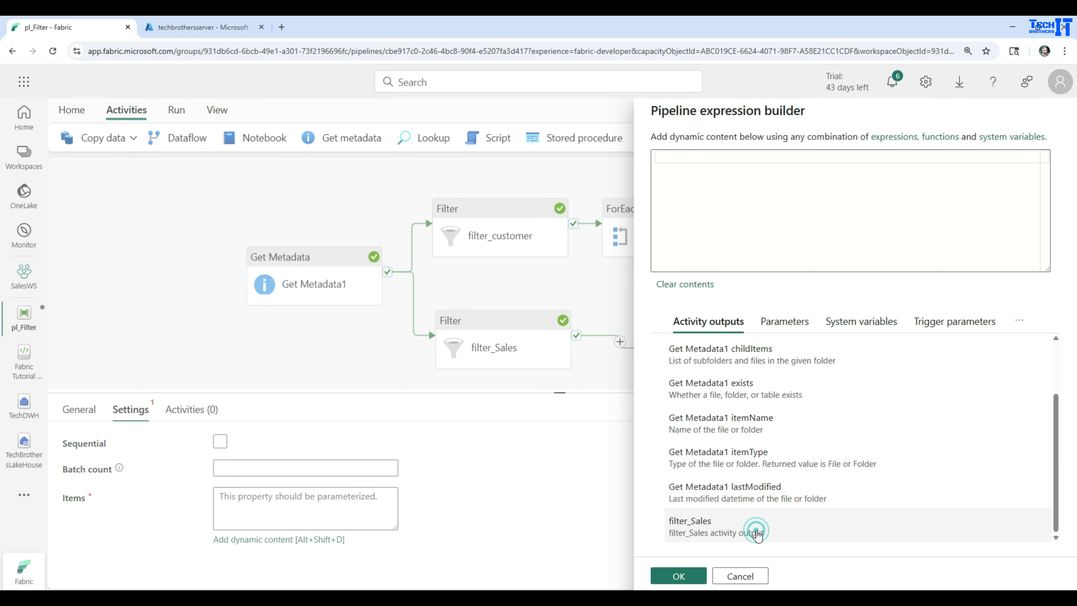
left_click(753, 528)
left_click(864, 160)
type(".Value")
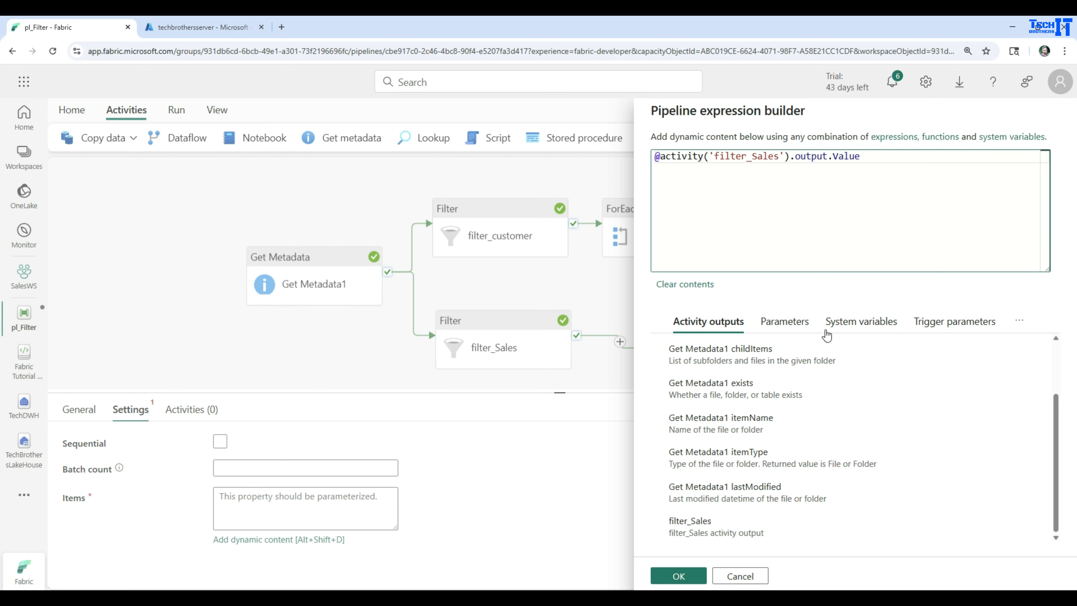
left_click(678, 576)
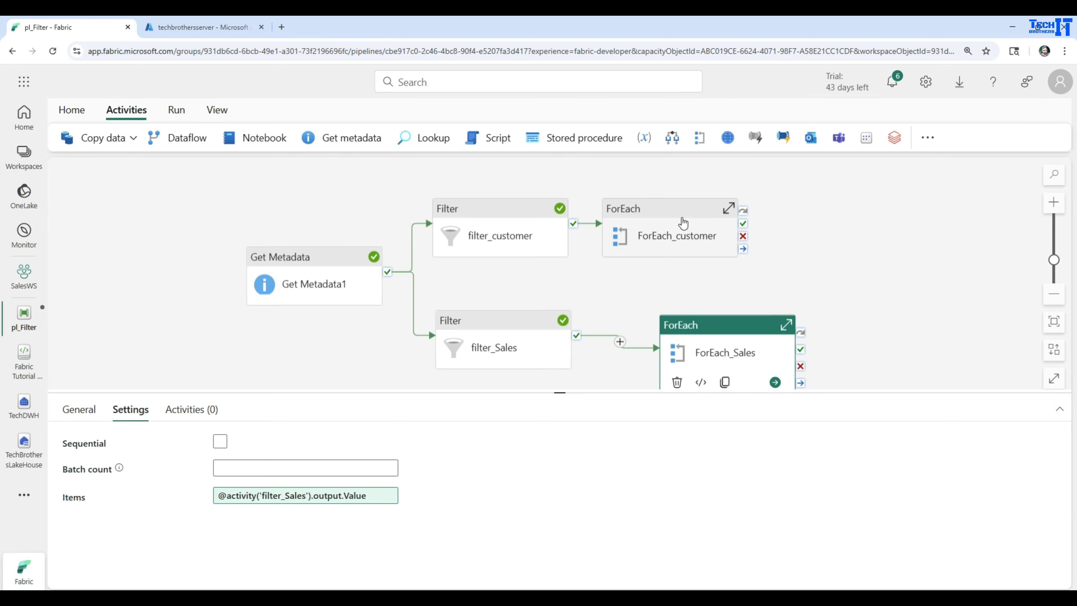
- Shift ForEach_customer farther from filter_customer and open its inner activities canvas
left_click(683, 222)
left_click_drag(682, 223, 735, 202)
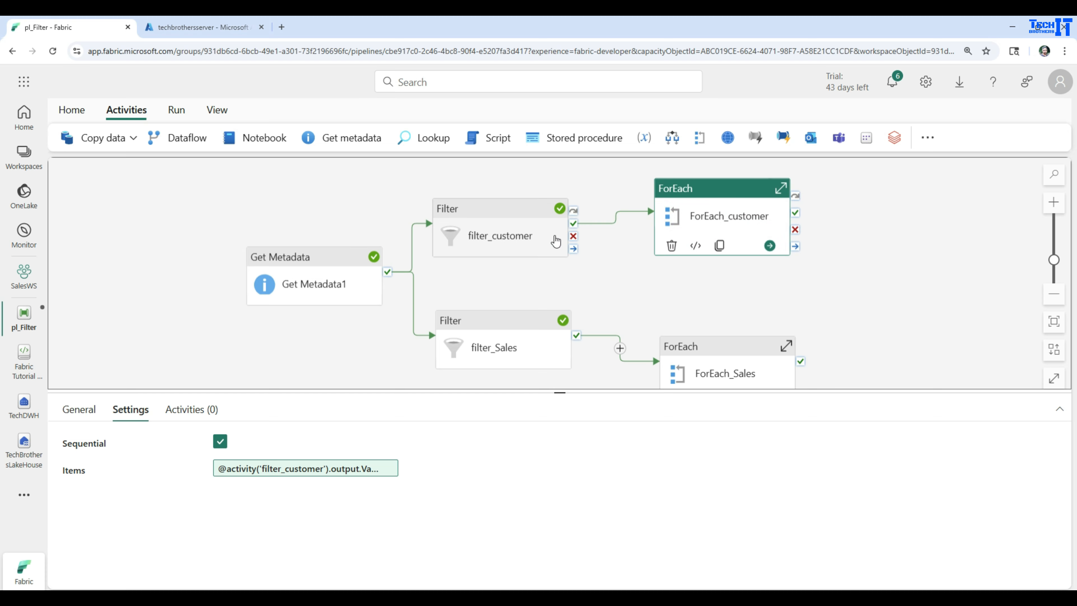
double_click(721, 188)
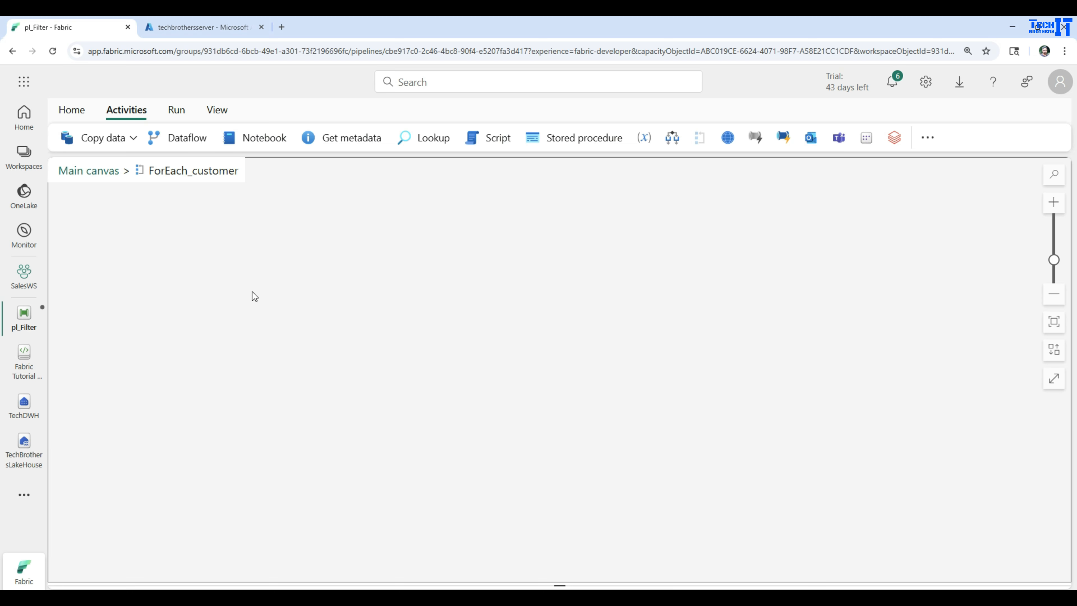
- Add a Copy data activity inside ForEach_customer and reposition it on the inner canvas
left_click(134, 138)
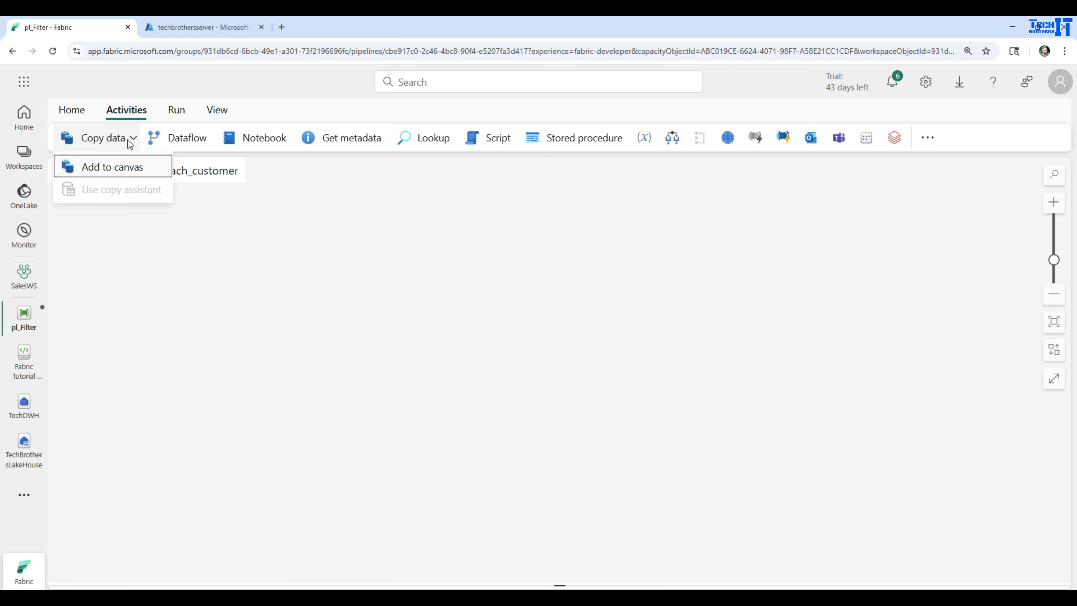
left_click(112, 165)
left_click_drag(178, 298, 299, 245)
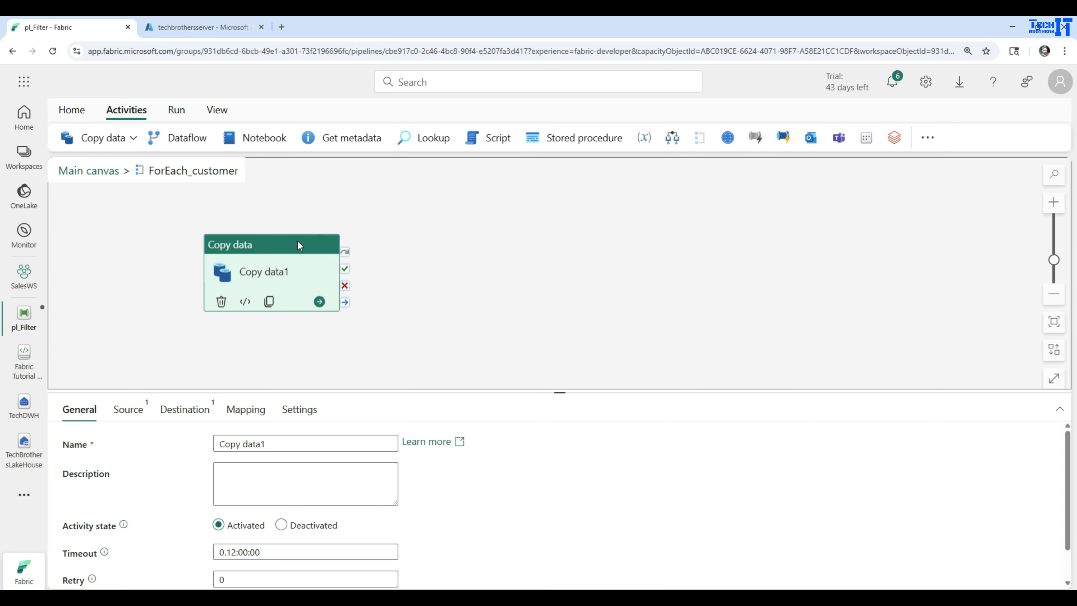
- Set the customer copy activity's source connection to TechBrothersLakeHouse with Files as the root folder
left_click(127, 409)
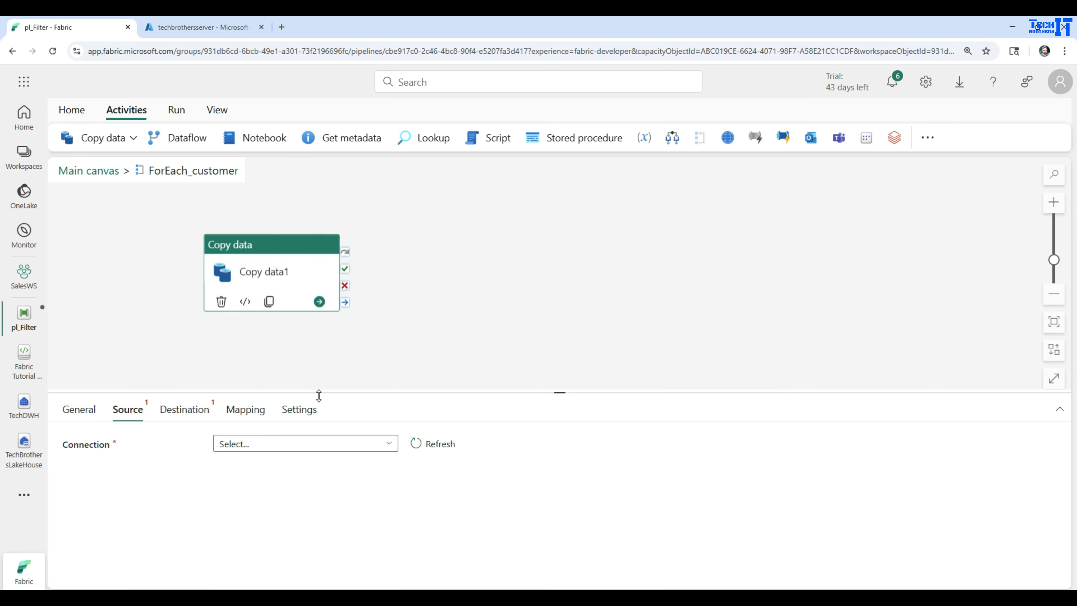
left_click_drag(320, 393, 340, 339)
left_click(242, 390)
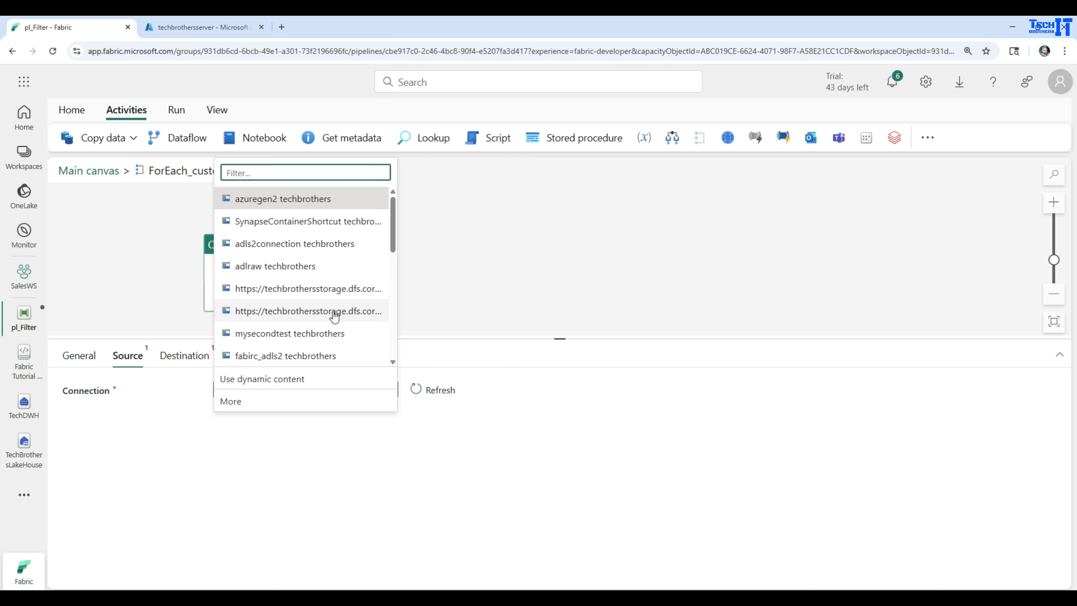
scroll(335, 316, "down", 3)
scroll(333, 316, "down", 2)
left_click(288, 356)
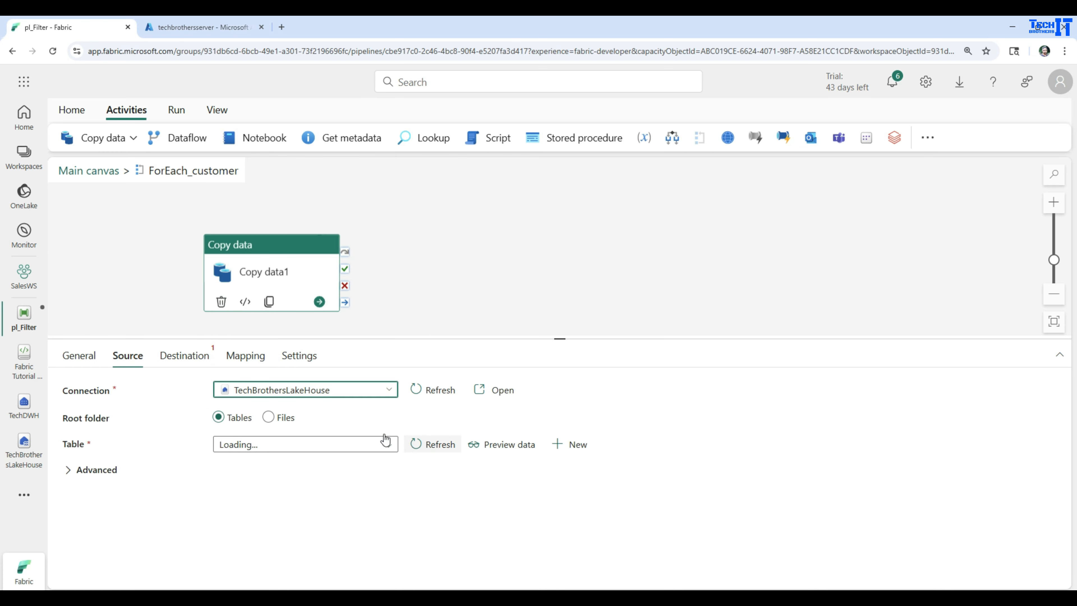
left_click(275, 419)
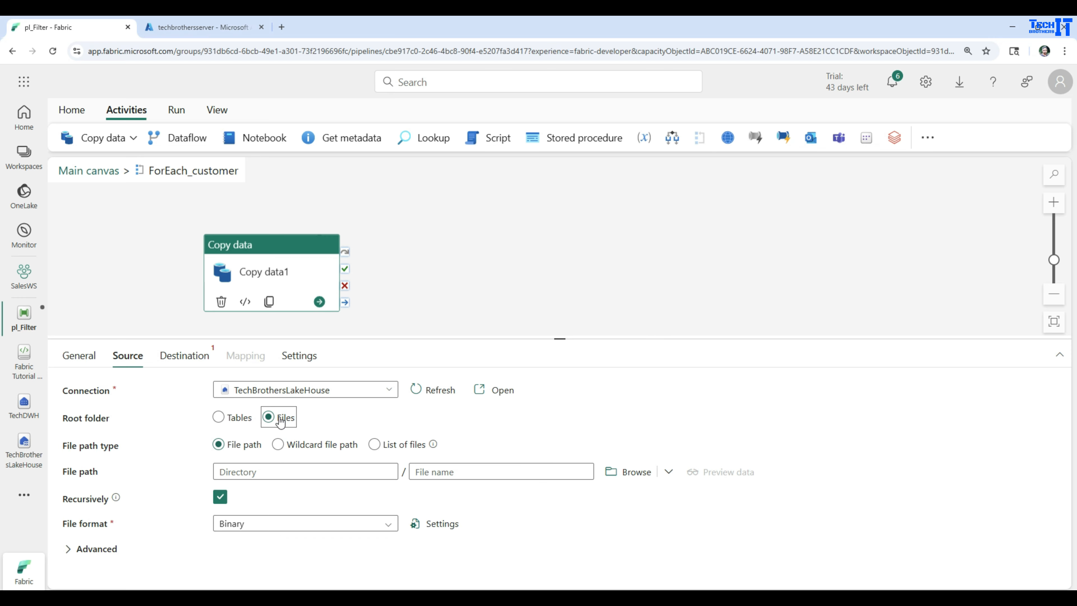
- Choose InputFolder/customer_Data_Asia_20250531.csv as the source file path and set the file format to DelimitedText
left_click(627, 472)
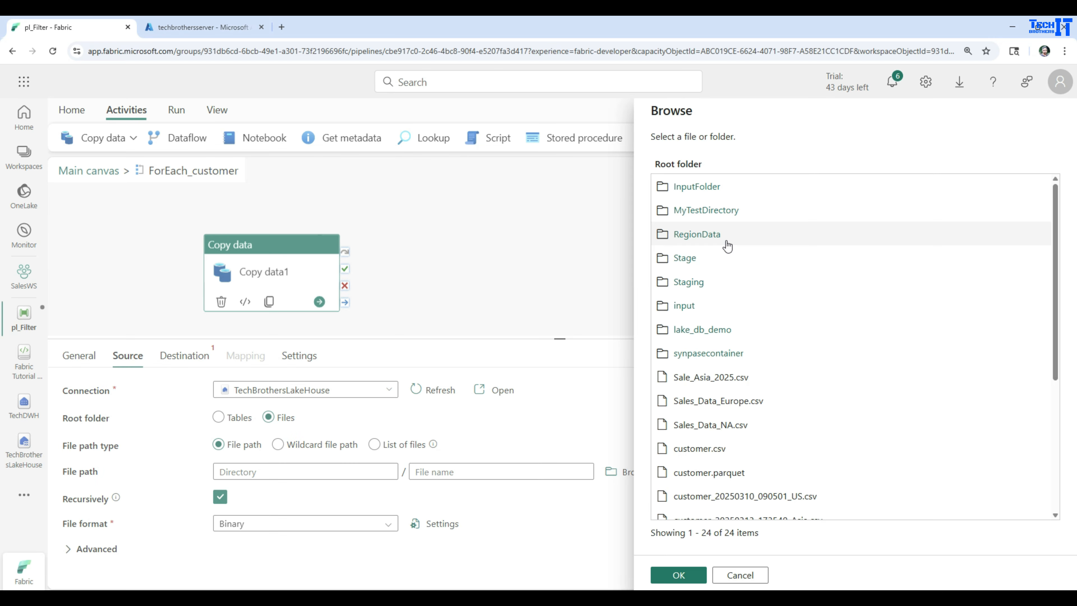
left_click(680, 186)
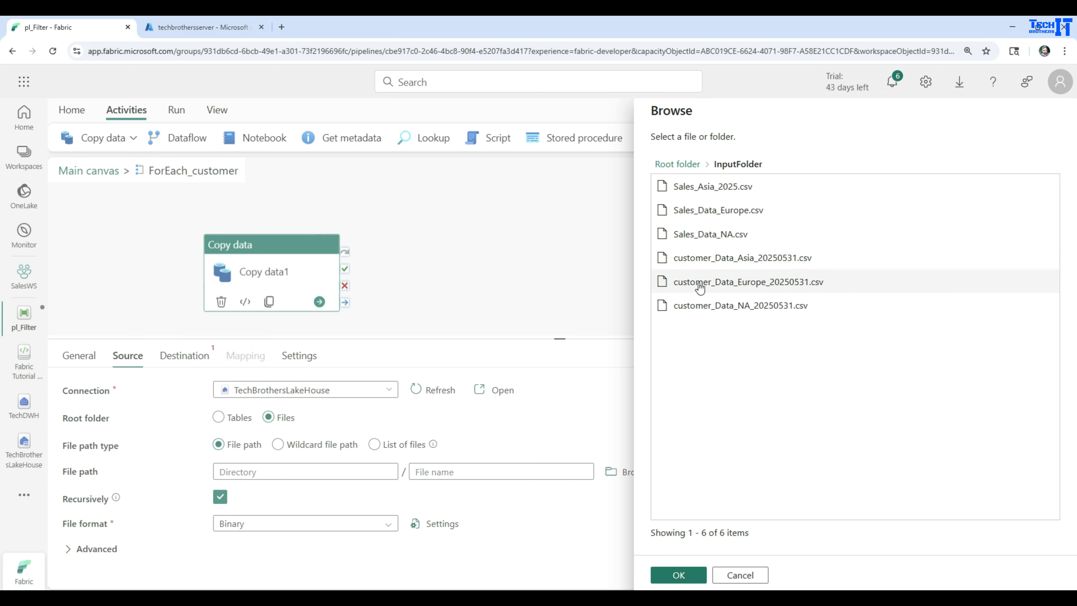
left_click(706, 260)
left_click(679, 575)
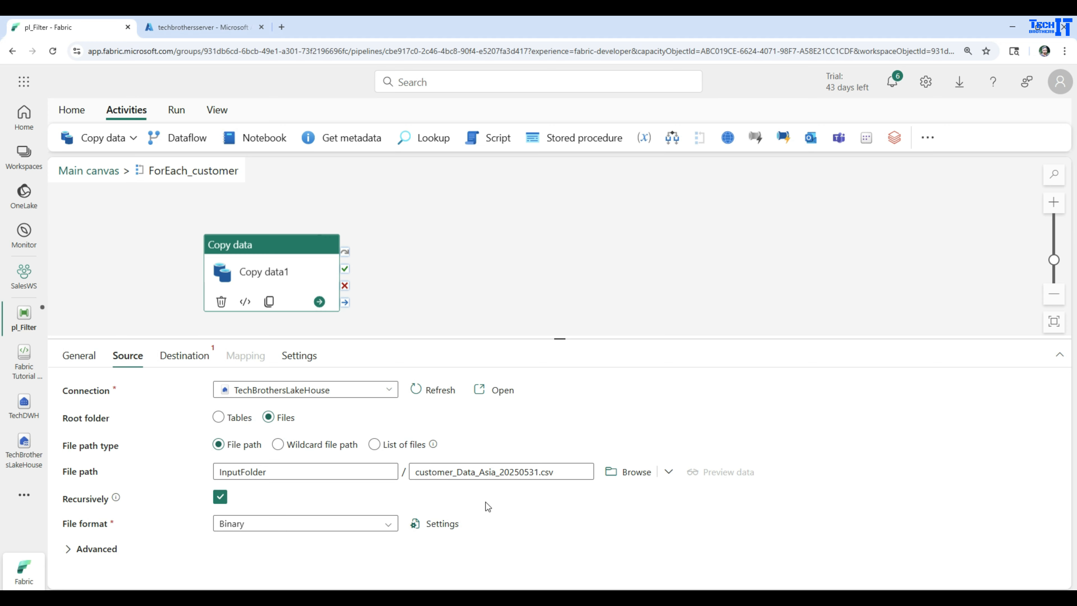
left_click(306, 525)
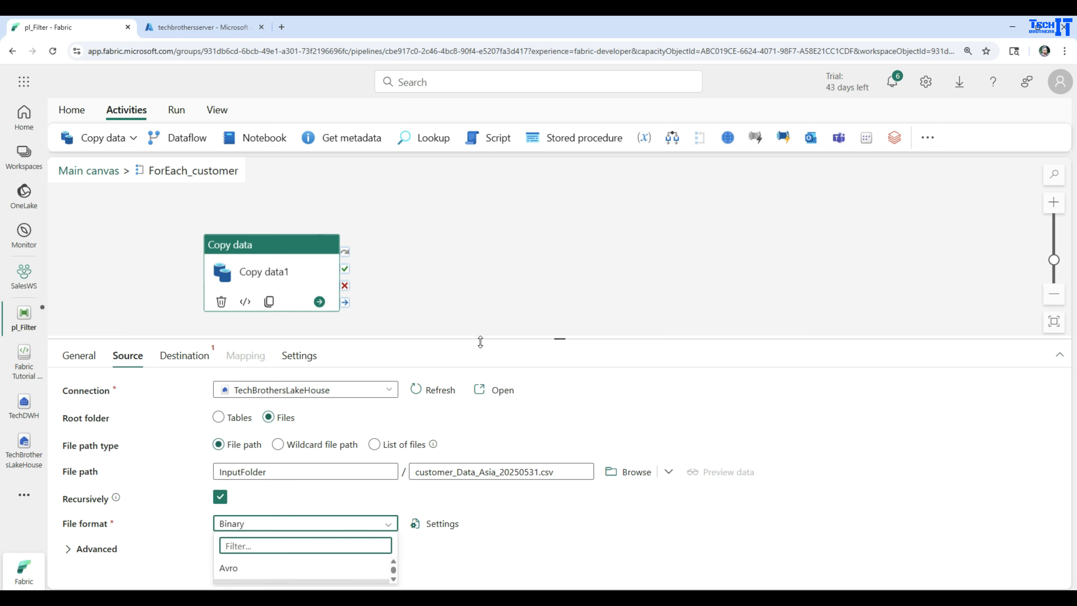
left_click_drag(480, 342, 480, 264)
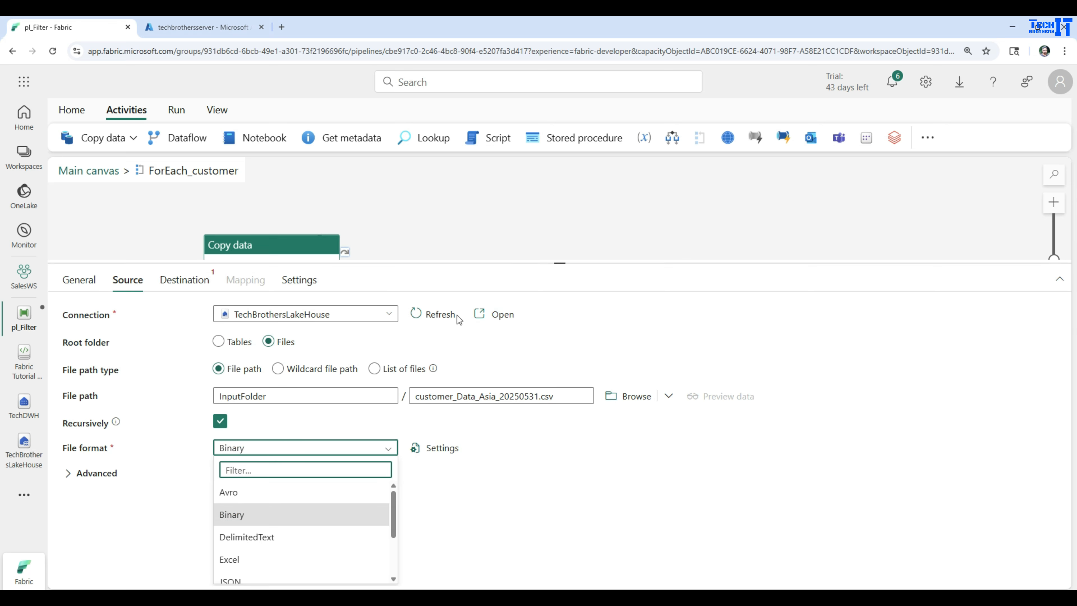
left_click(275, 539)
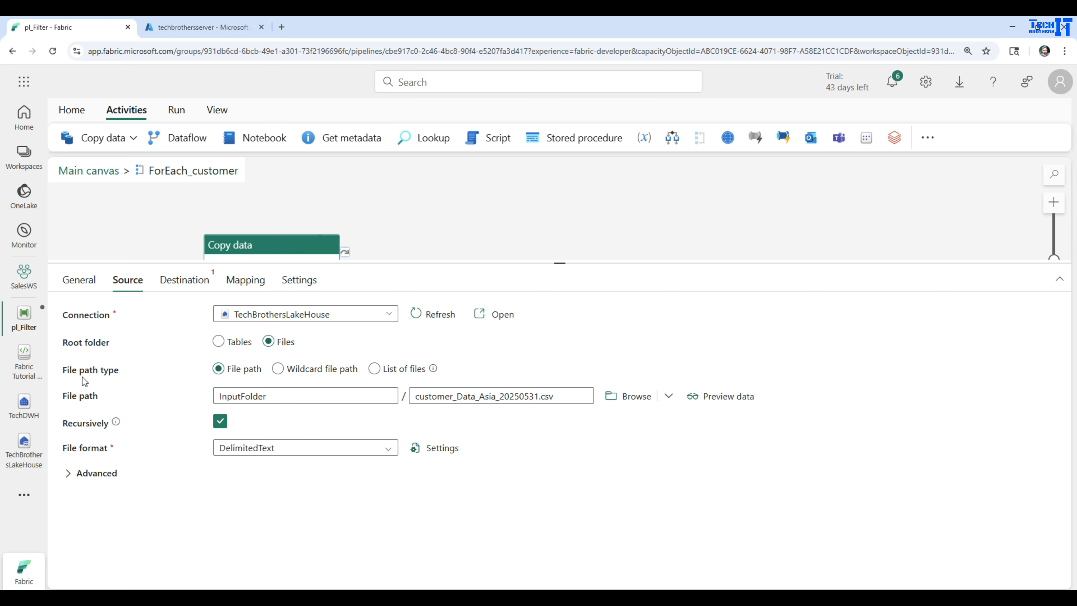
- Set the customer copy activity's destination connection to the TechDWH warehouse
left_click(174, 284)
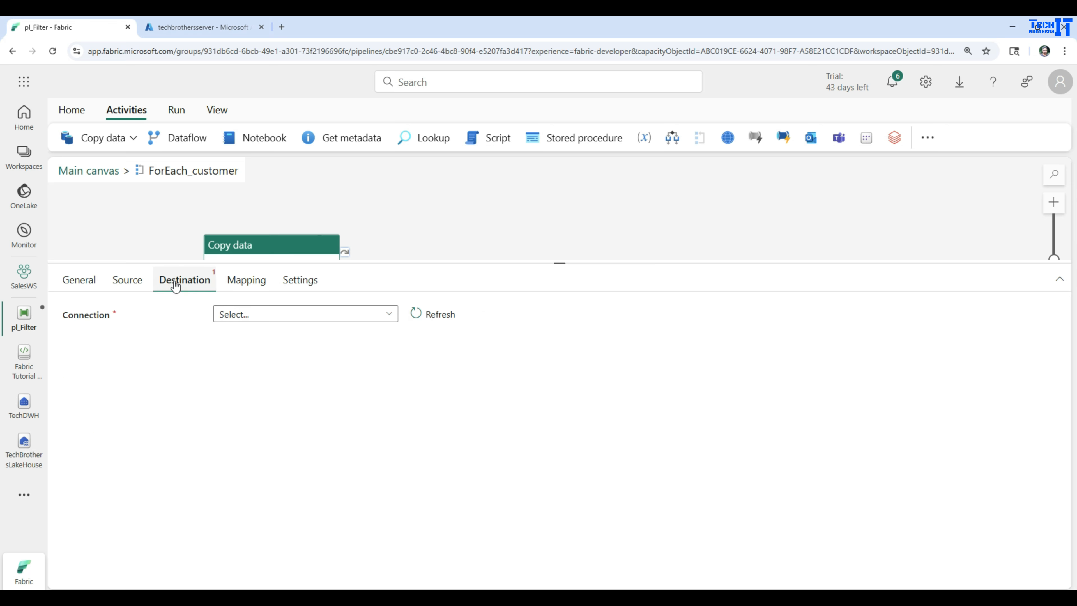
left_click(377, 320)
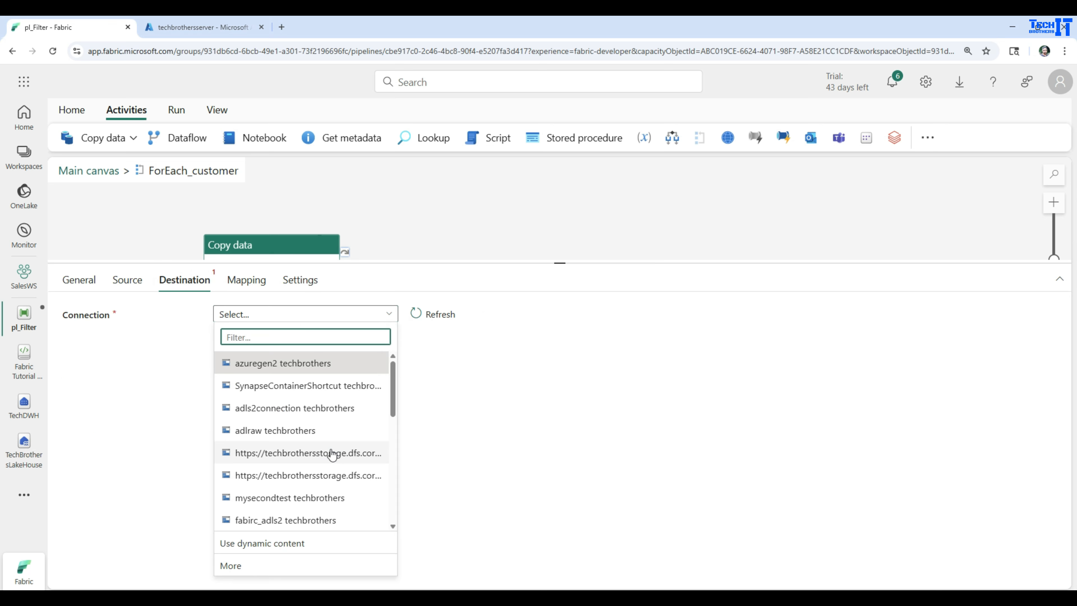
scroll(330, 457, "down", 10)
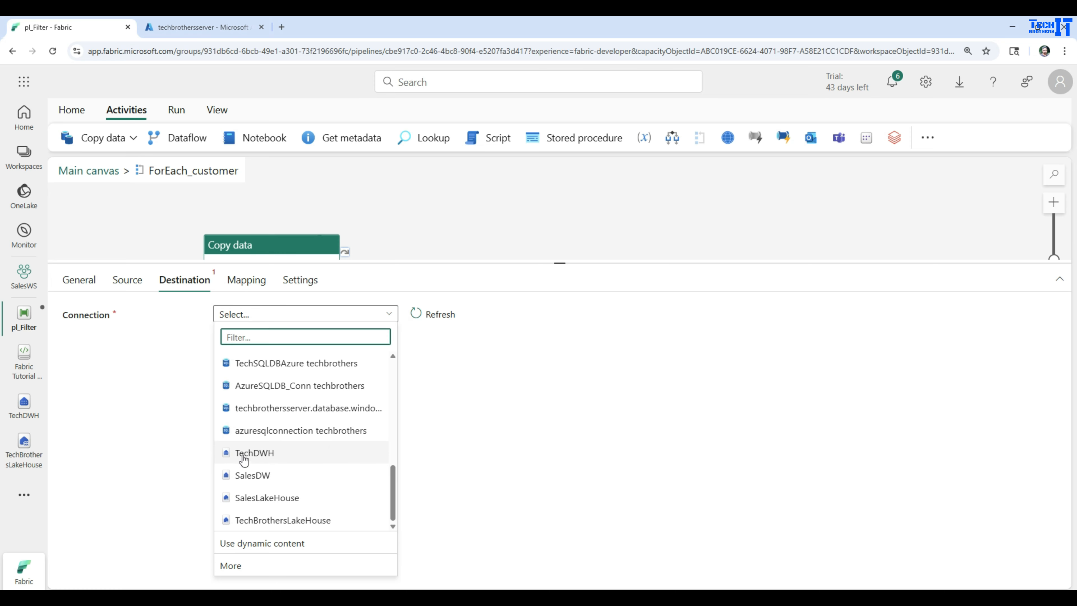
left_click(262, 455)
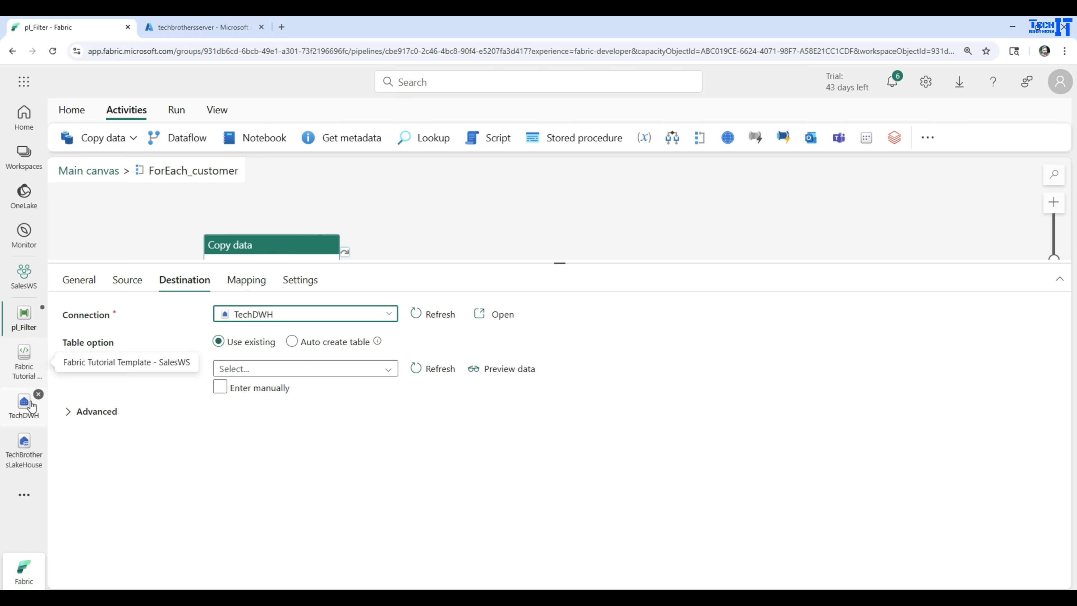
- Choose the existing dbo.Customer table as the destination and import the schemas for the column mapping
left_click(283, 369)
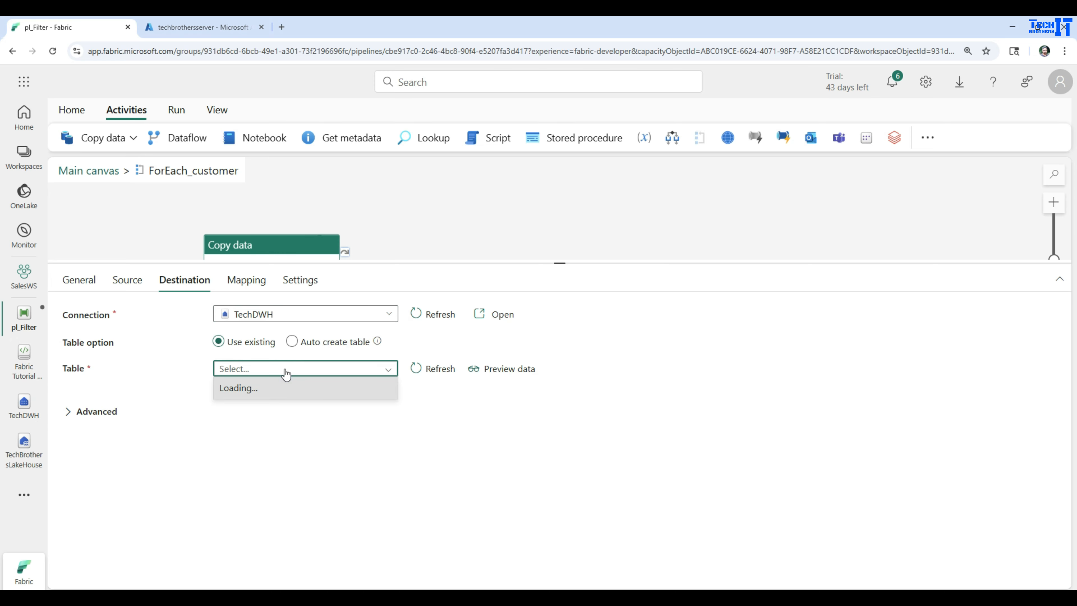
left_click(419, 369)
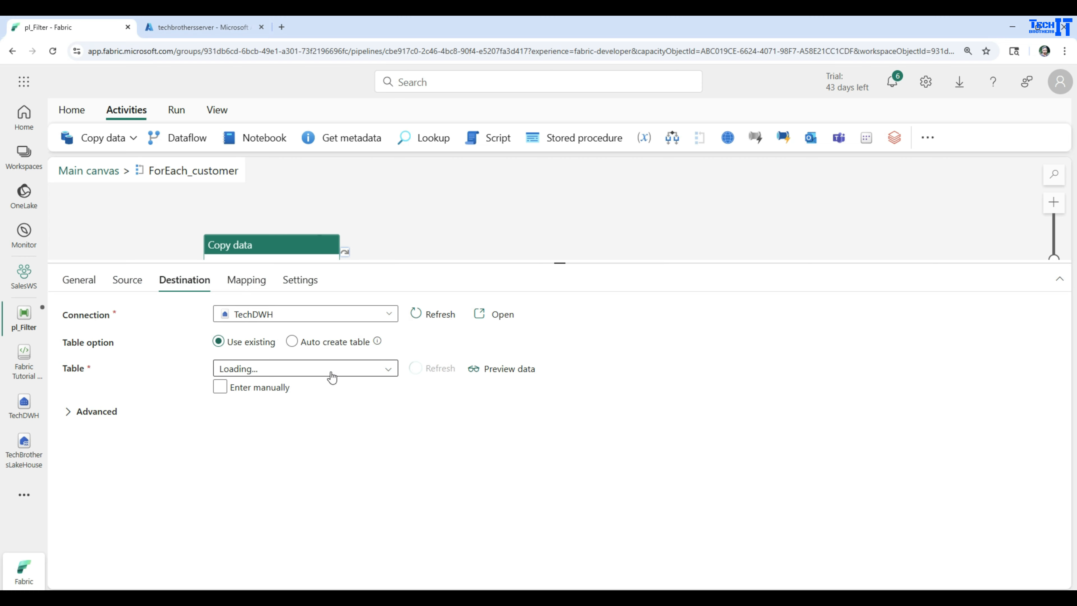
left_click(388, 370)
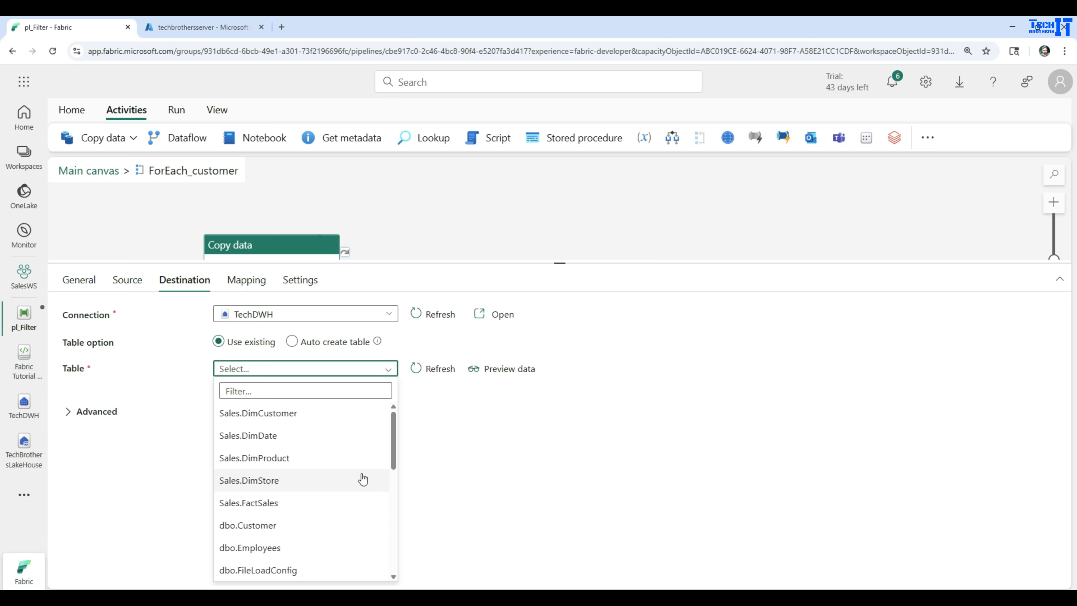
scroll(362, 479, "down", 1)
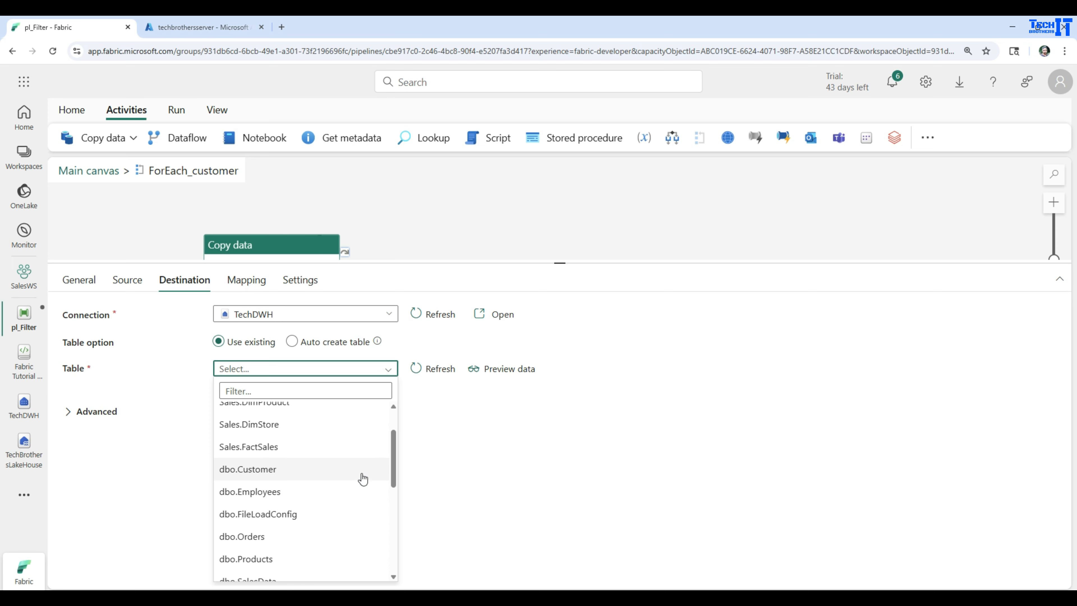
left_click(254, 471)
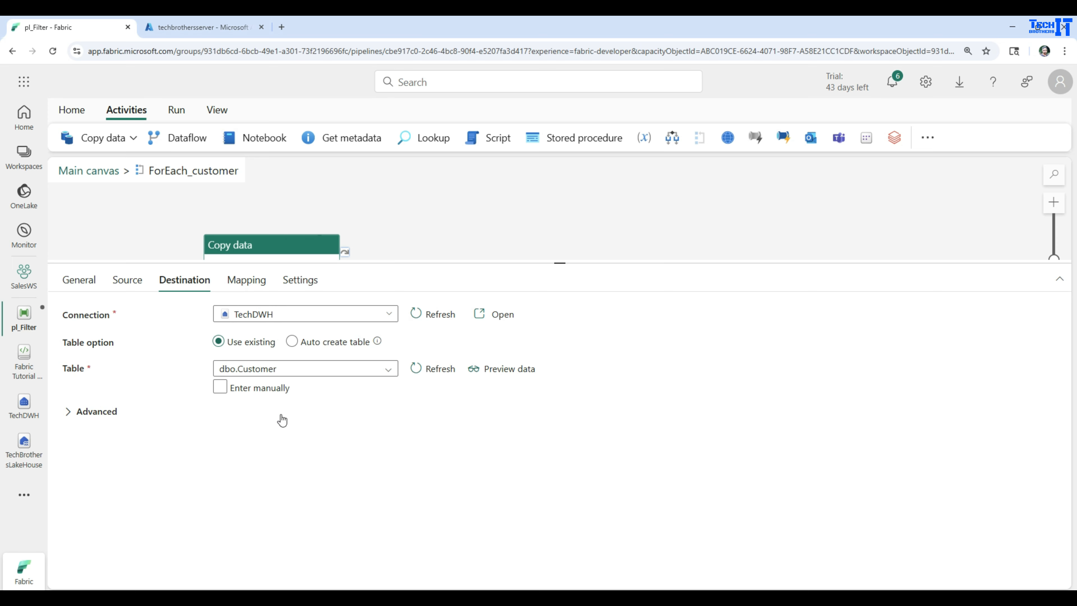
left_click(239, 285)
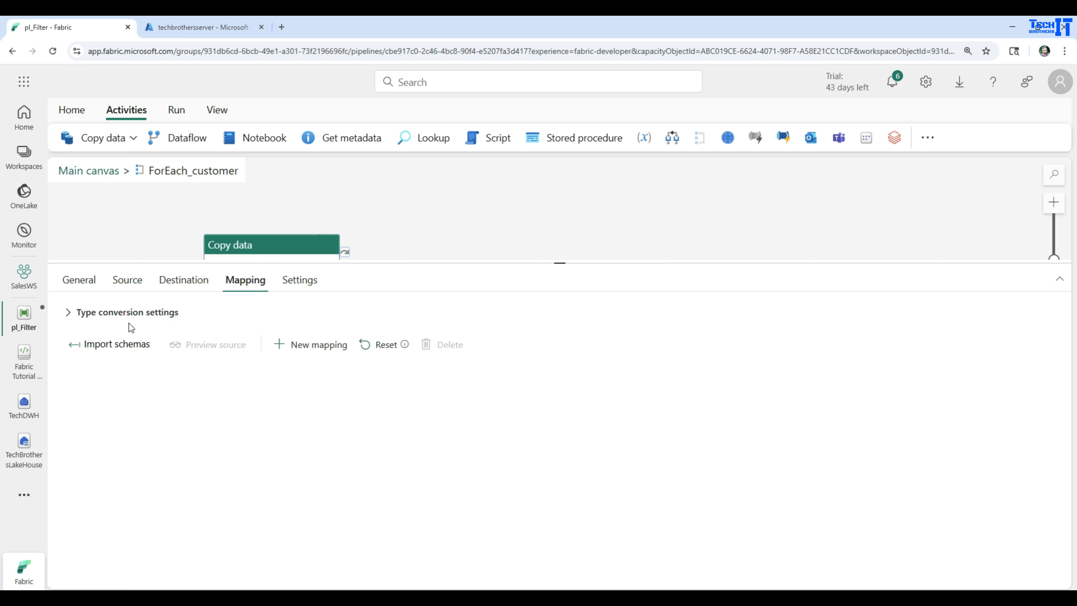
left_click(97, 344)
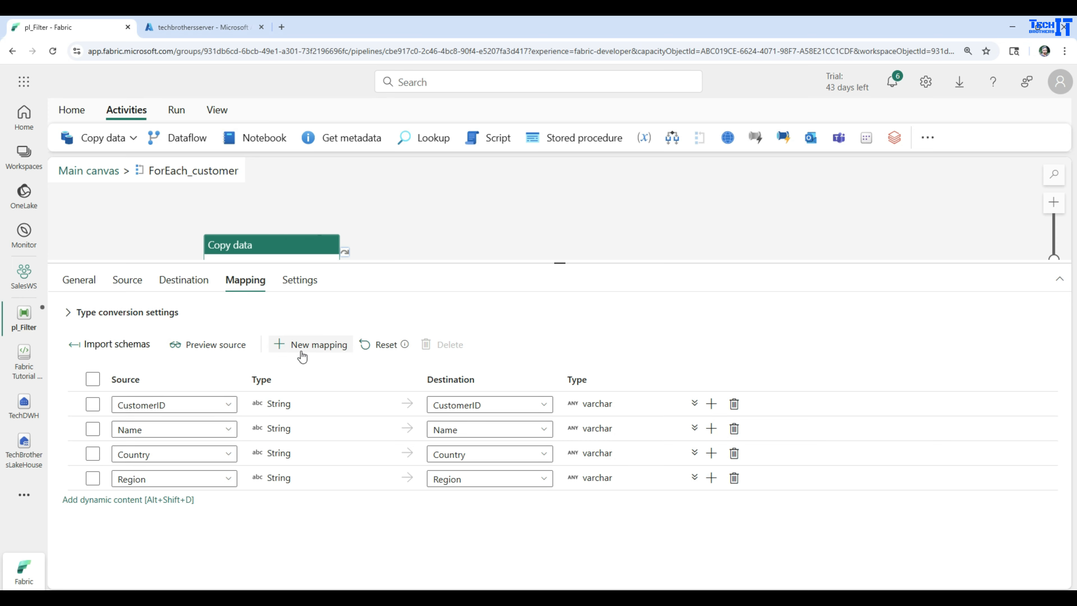
left_click(129, 284)
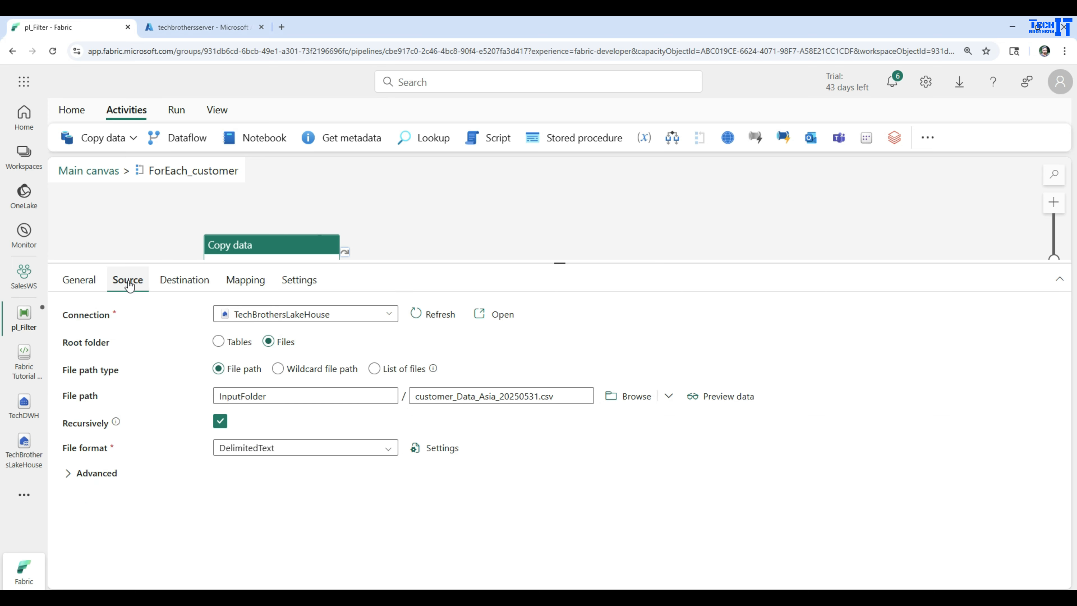
left_click_drag(557, 395, 422, 396)
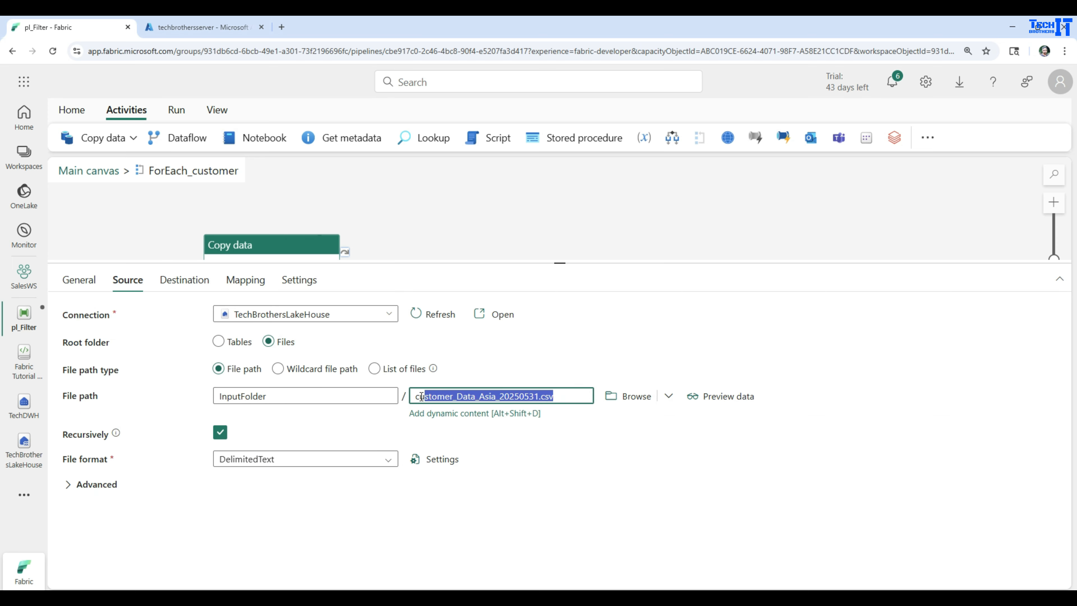
left_click(444, 396)
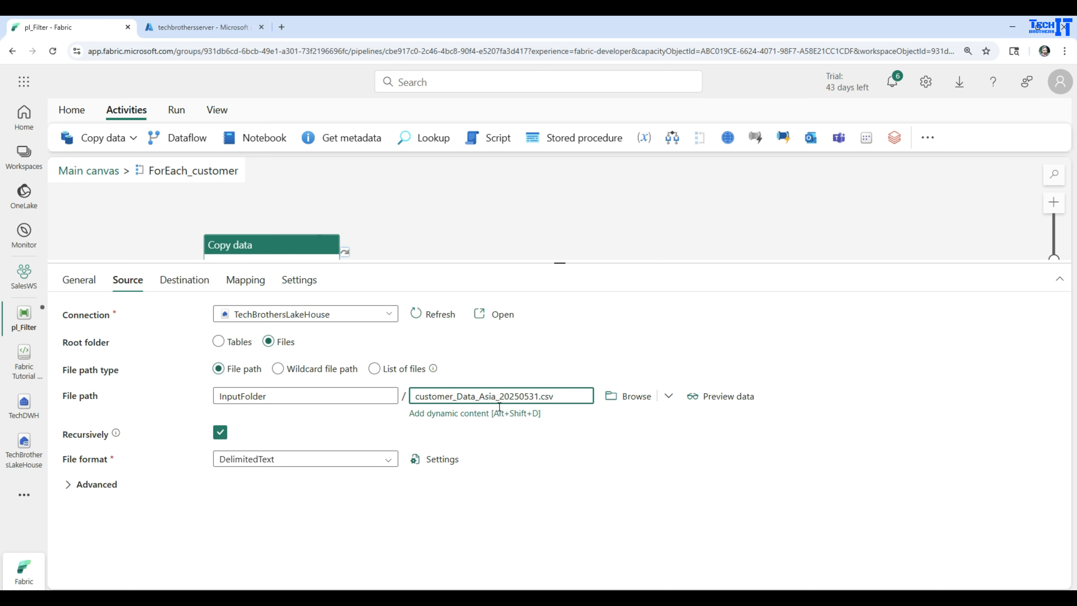
left_click(441, 414)
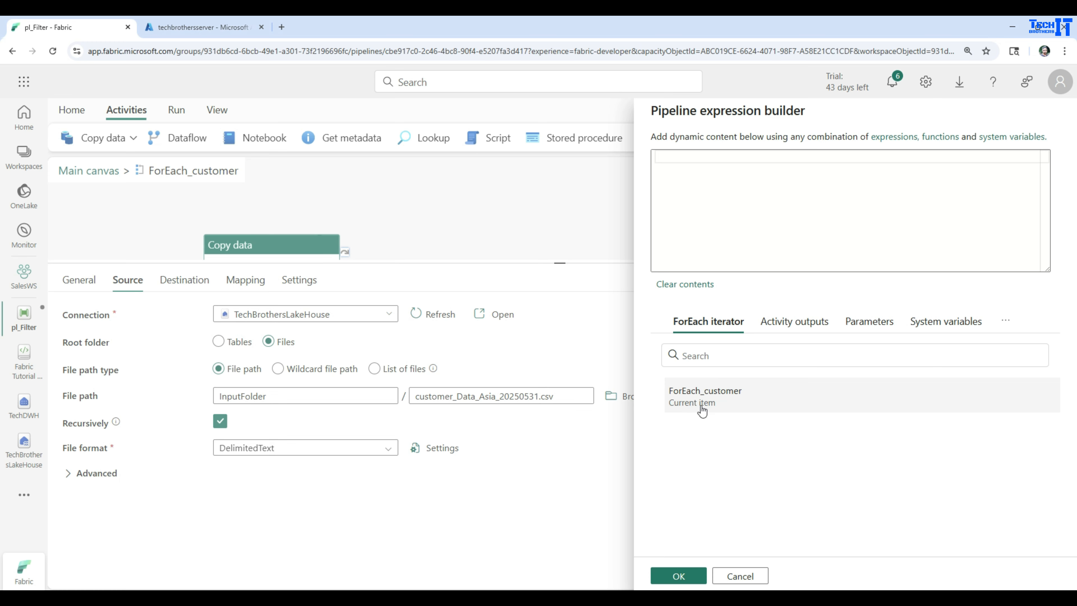
left_click(702, 408)
left_click(704, 162)
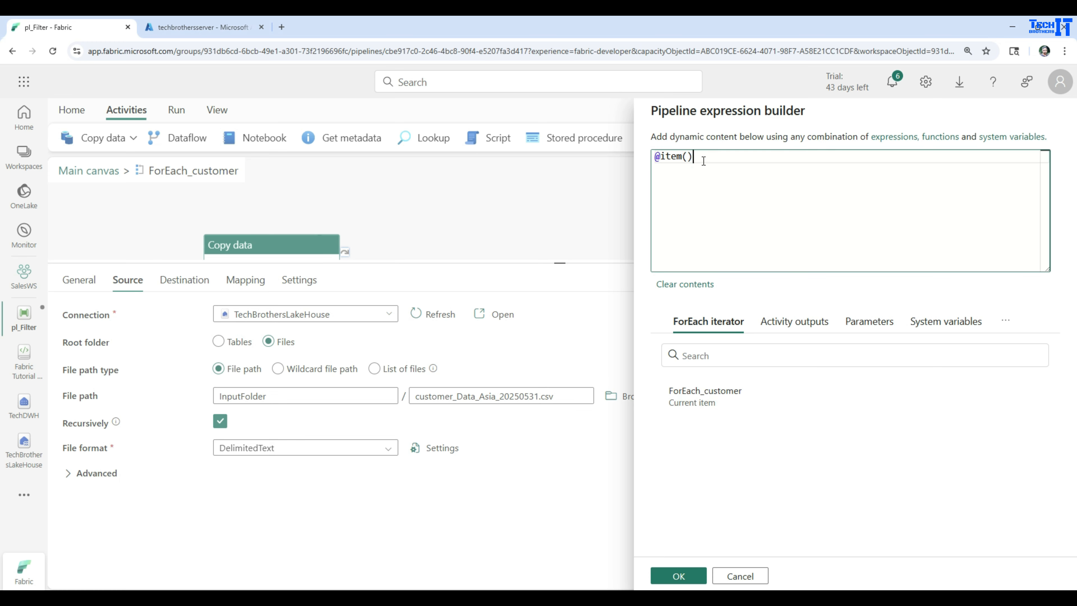
type(".name")
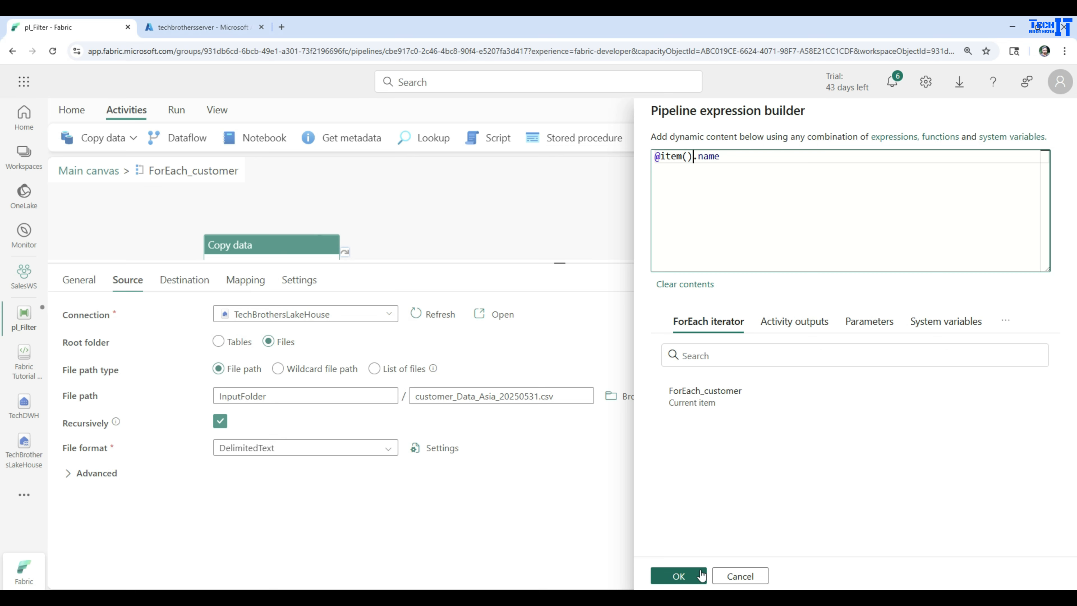
left_click(691, 576)
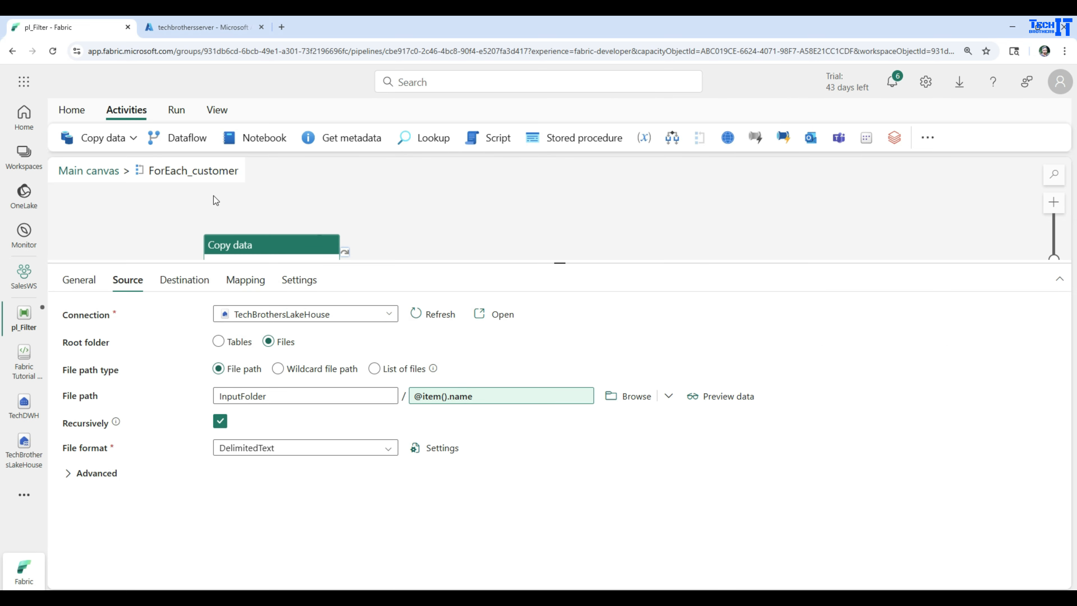
- Return to the main canvas and open the inner activities canvas of ForEach_Sales
left_click(96, 171)
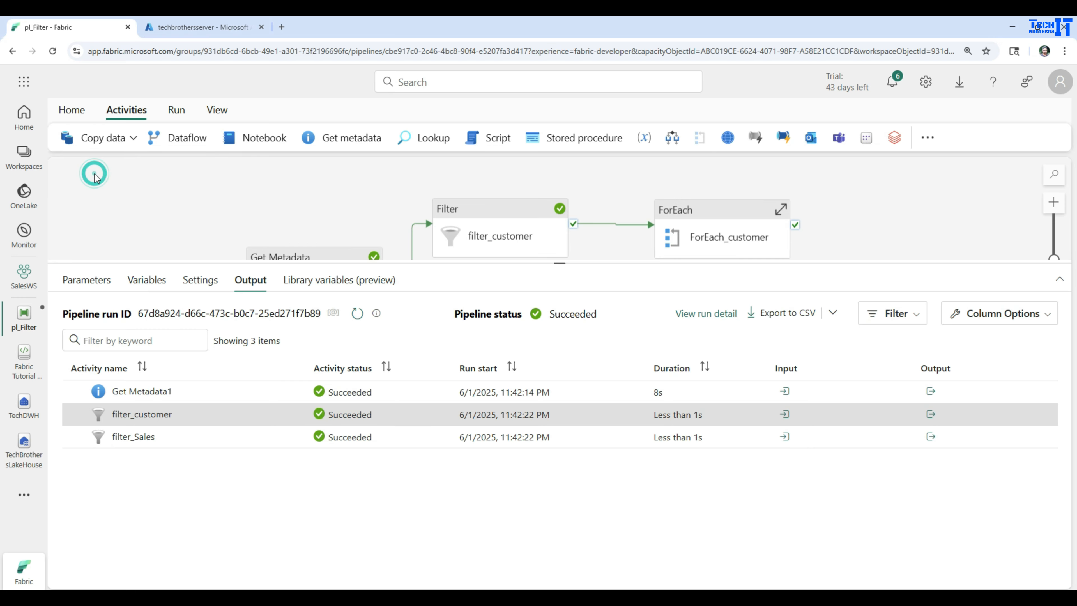
left_click_drag(601, 263, 601, 413)
left_click(556, 357)
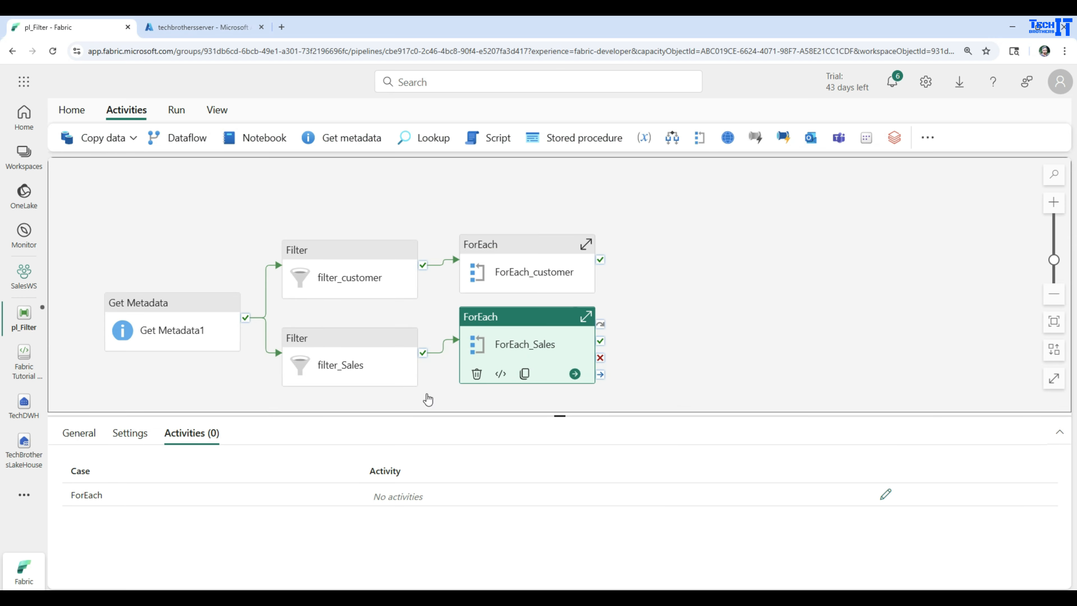
double_click(526, 329)
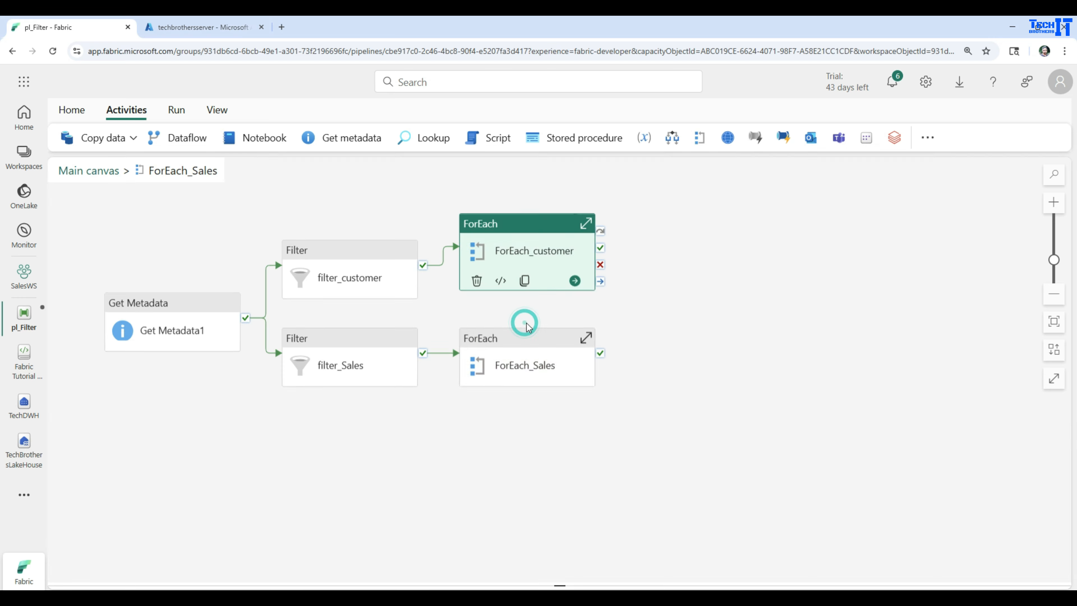
- Add a Copy data activity inside ForEach_Sales and reposition it on the inner canvas
left_click(123, 140)
left_click(118, 174)
left_click_drag(153, 294, 305, 226)
- Set the sales copy activity's source connection to TechBrothersLakeHouse with Files as the root folder
left_click(135, 435)
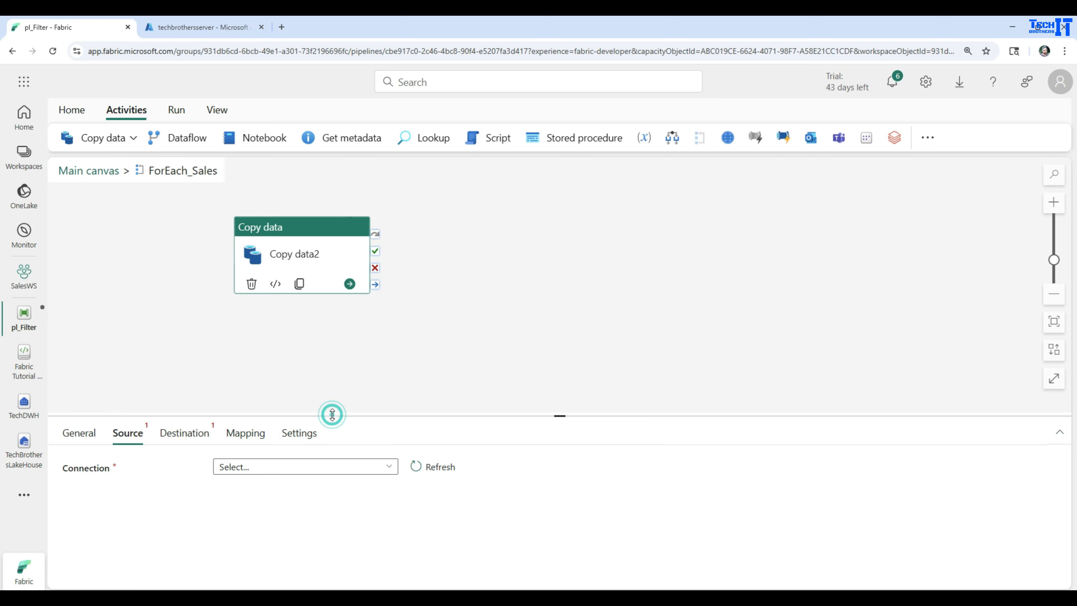
left_click_drag(332, 414, 392, 343)
left_click(389, 393)
scroll(329, 308, "down", 5)
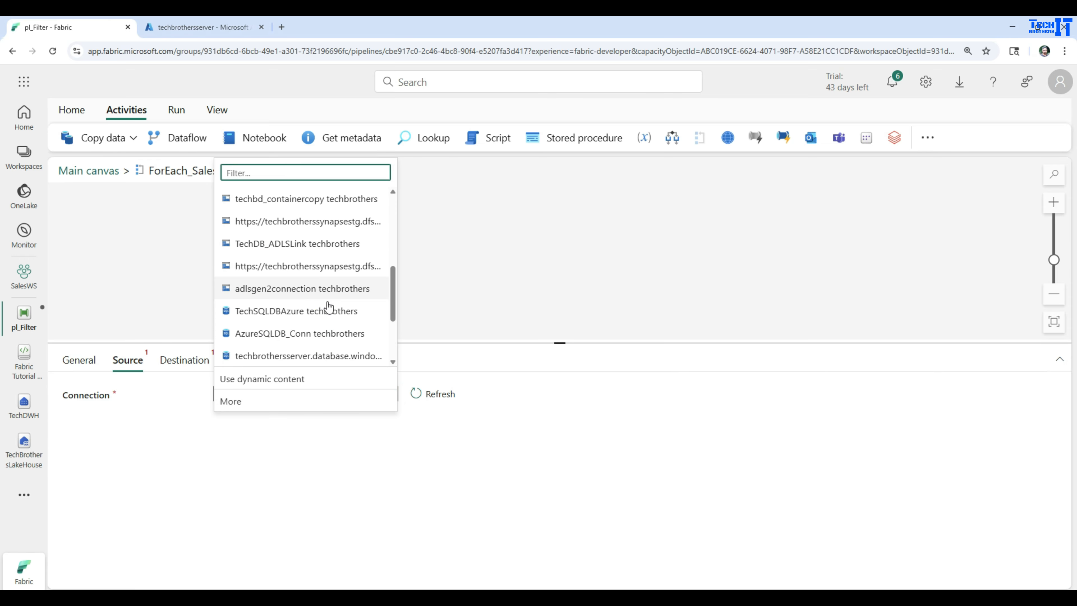
left_click(305, 355)
left_click(271, 422)
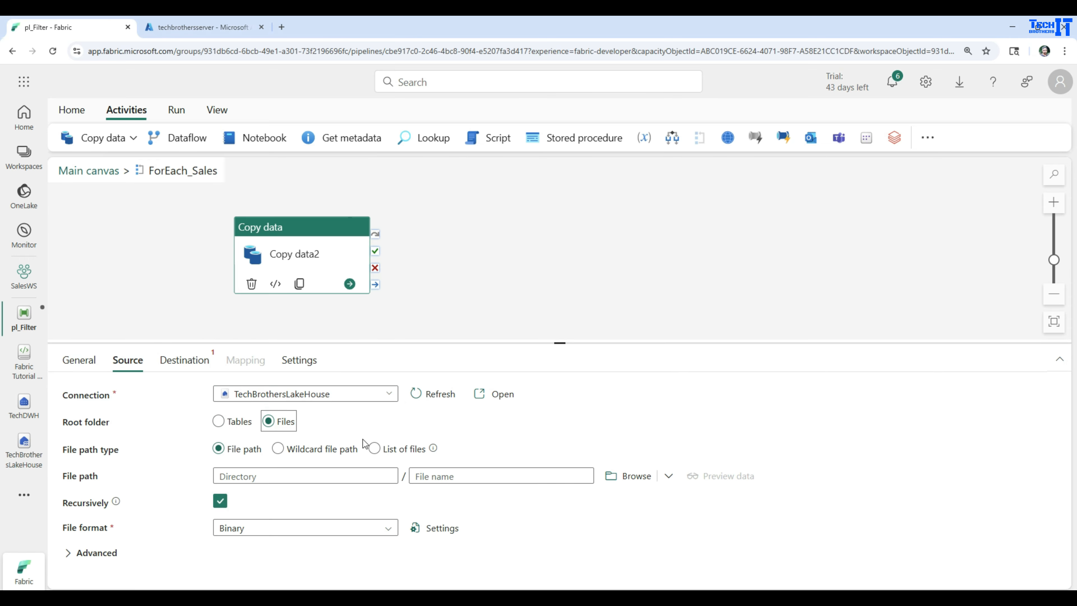
- Set the sales copy source file to Sales_Asia_2025.csv in InputFolder and its file format to DelimitedText
left_click(624, 475)
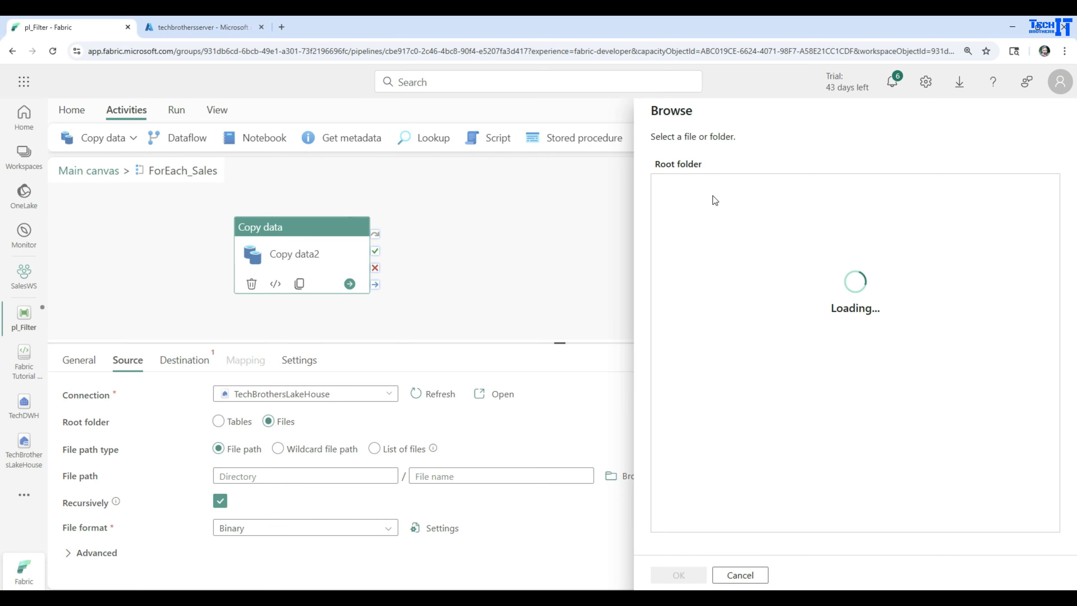
left_click(702, 189)
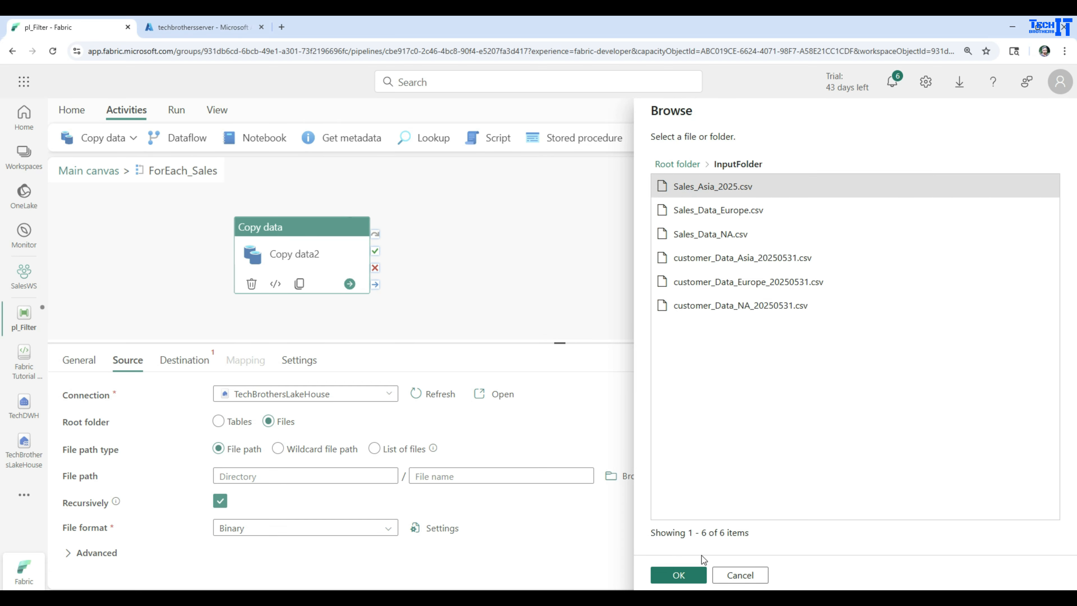
left_click(684, 576)
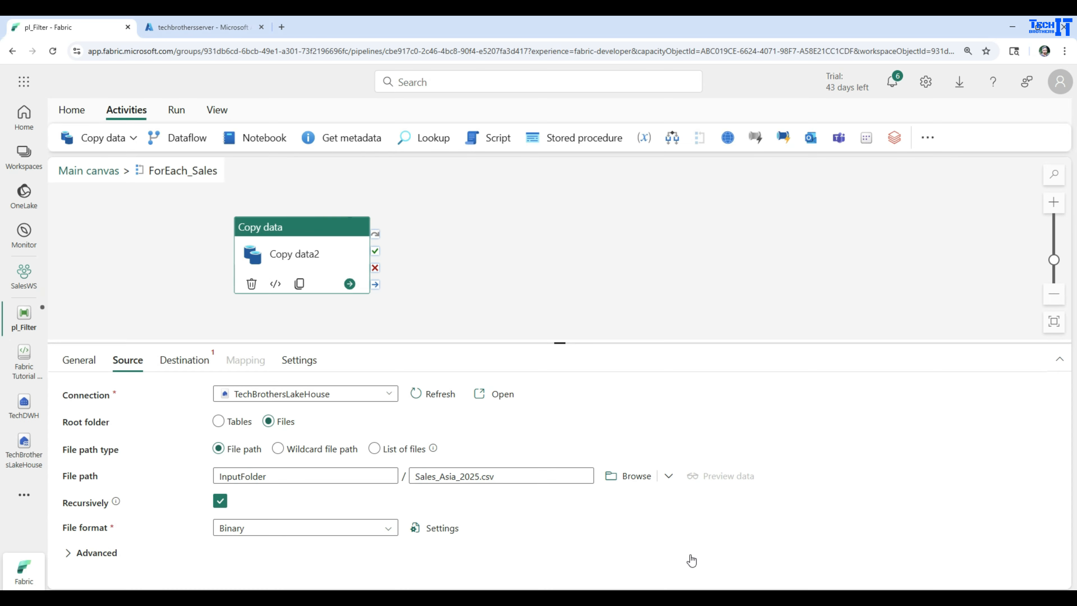
left_click(386, 528)
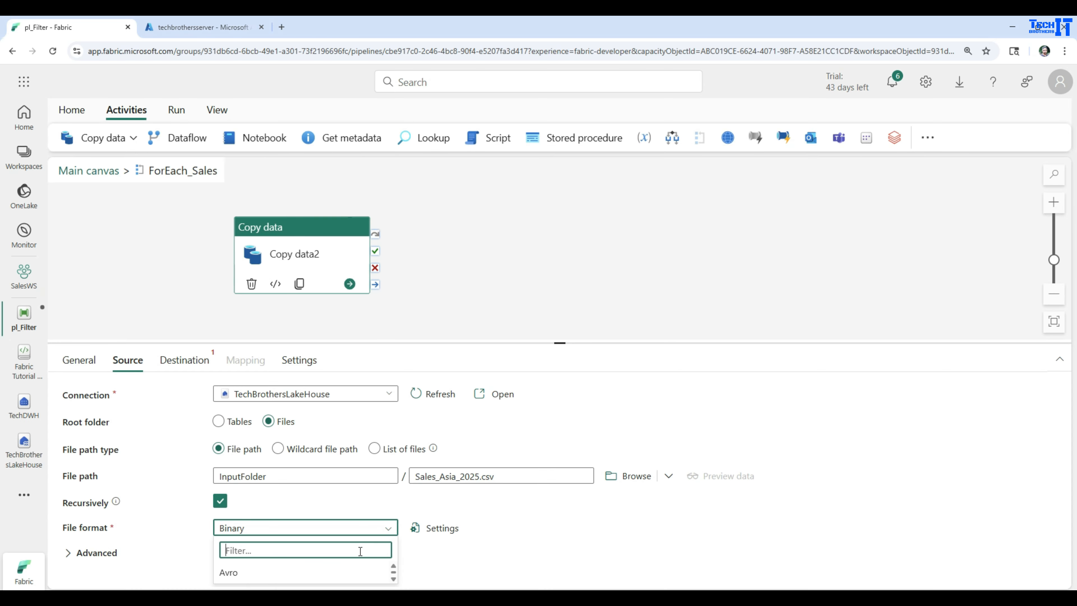
left_click_drag(552, 344, 560, 268)
left_click(278, 543)
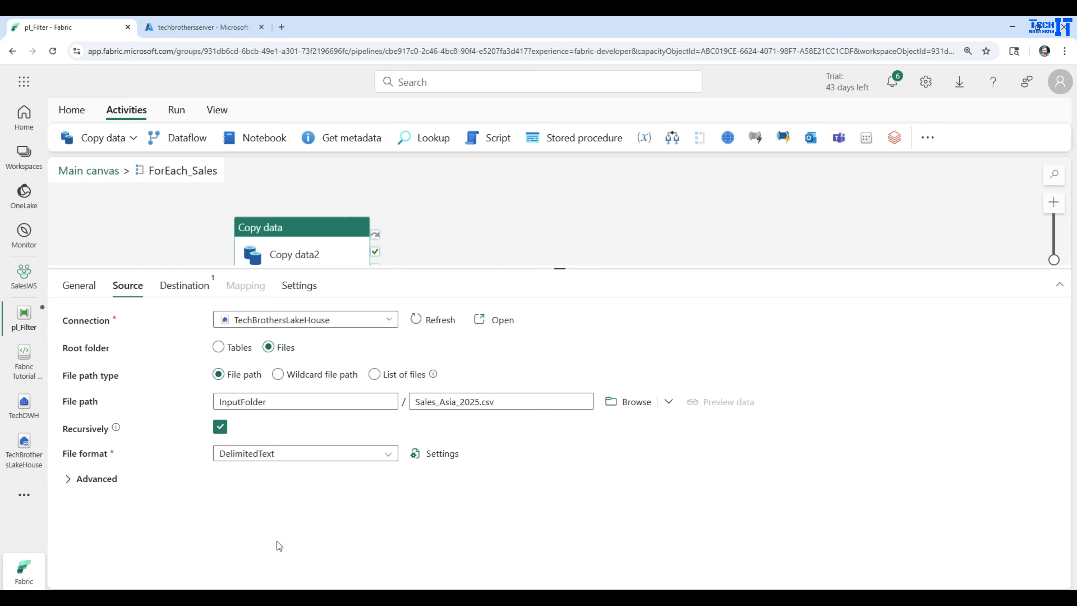
- Set the sales copy activity's destination to the existing dbo.SalesData table in the TechDWH warehouse
left_click(180, 285)
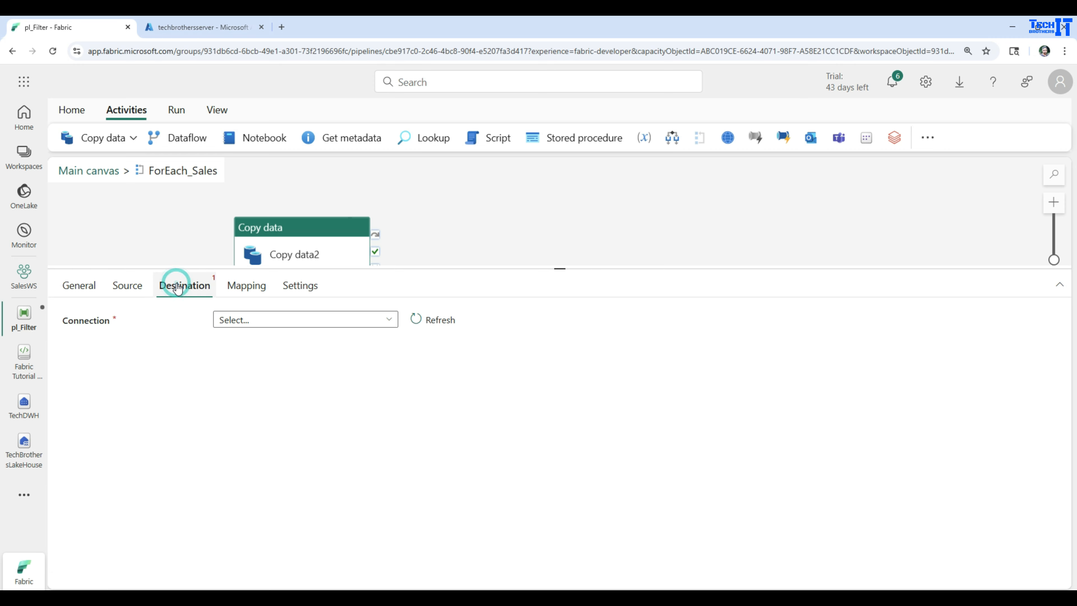
left_click(276, 321)
scroll(265, 474, "down", 8)
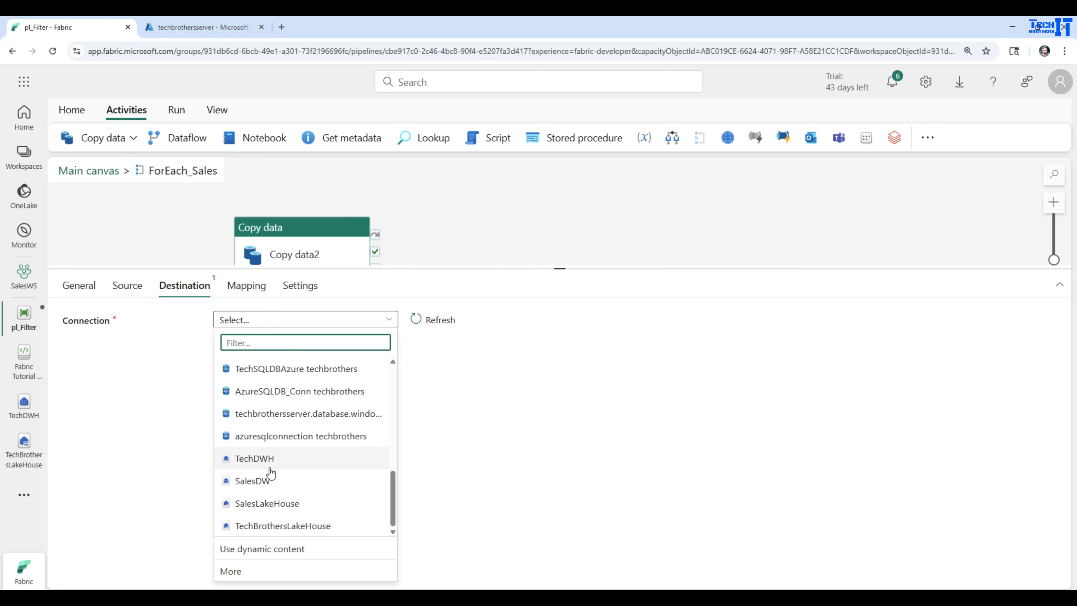
left_click(249, 460)
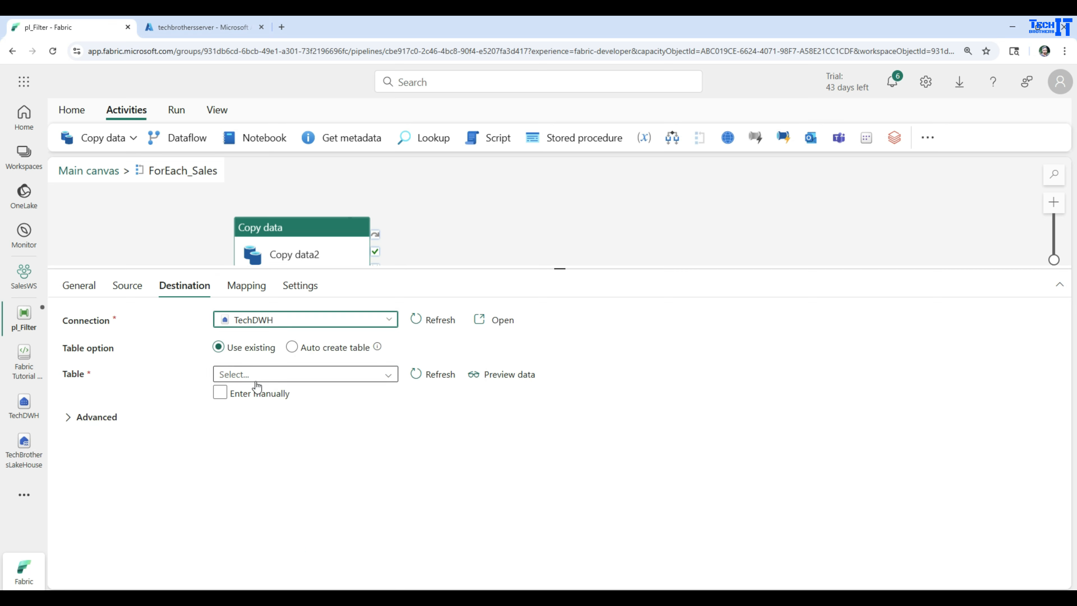
left_click(371, 376)
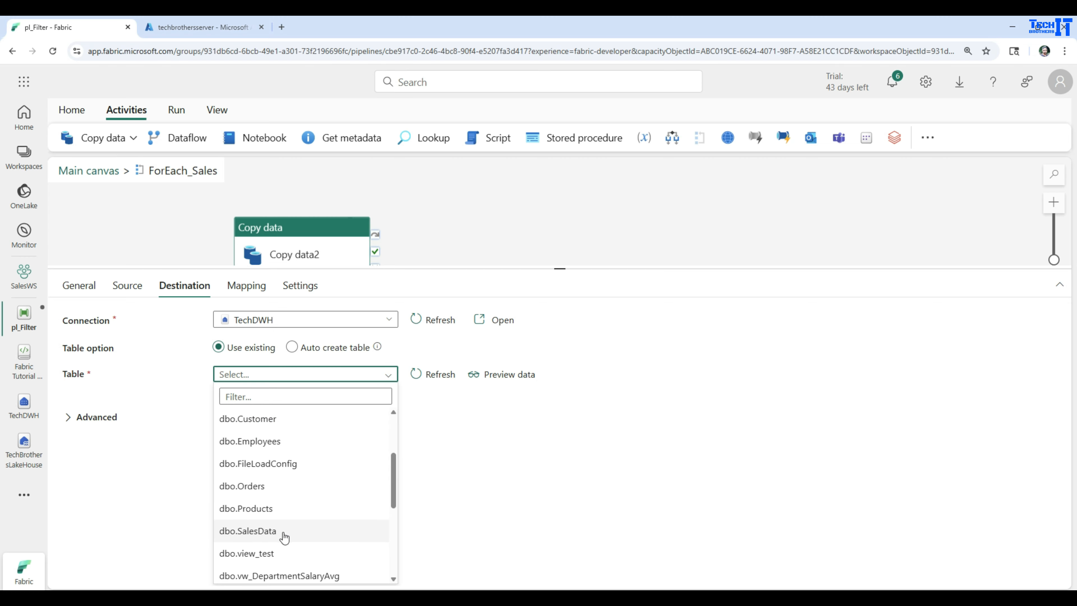
left_click(277, 532)
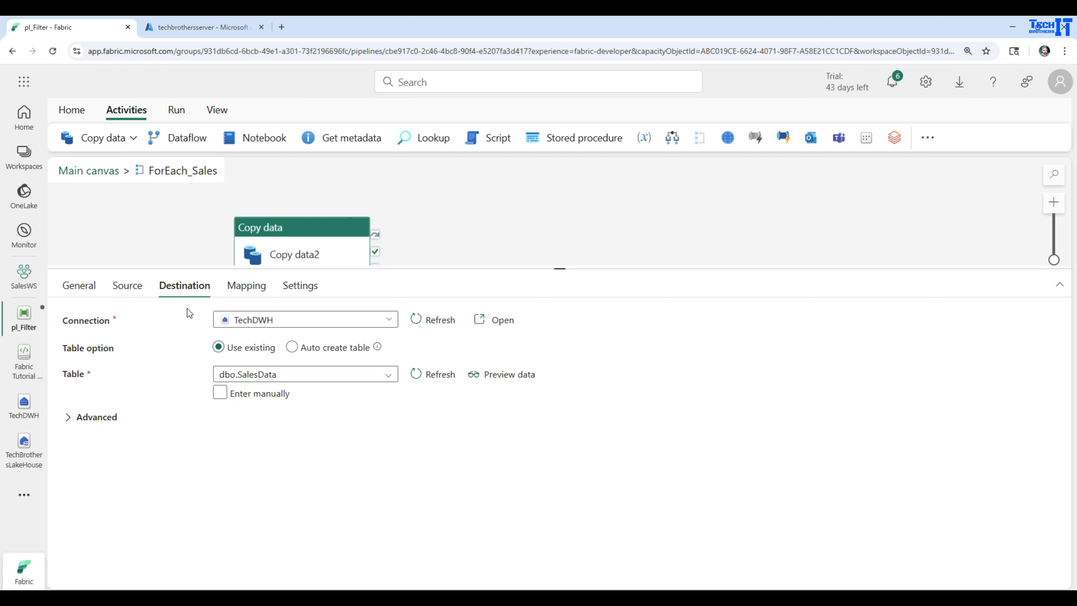
- Import the source and destination schemas into the sales copy activity's column mapping
left_click(239, 285)
left_click(121, 352)
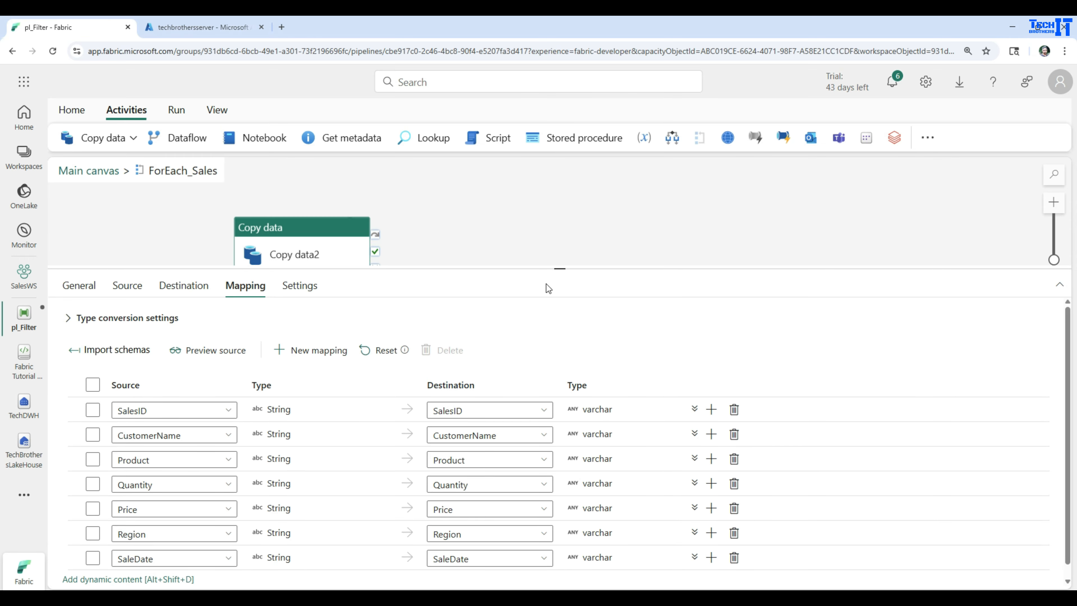
left_click_drag(556, 269, 556, 238)
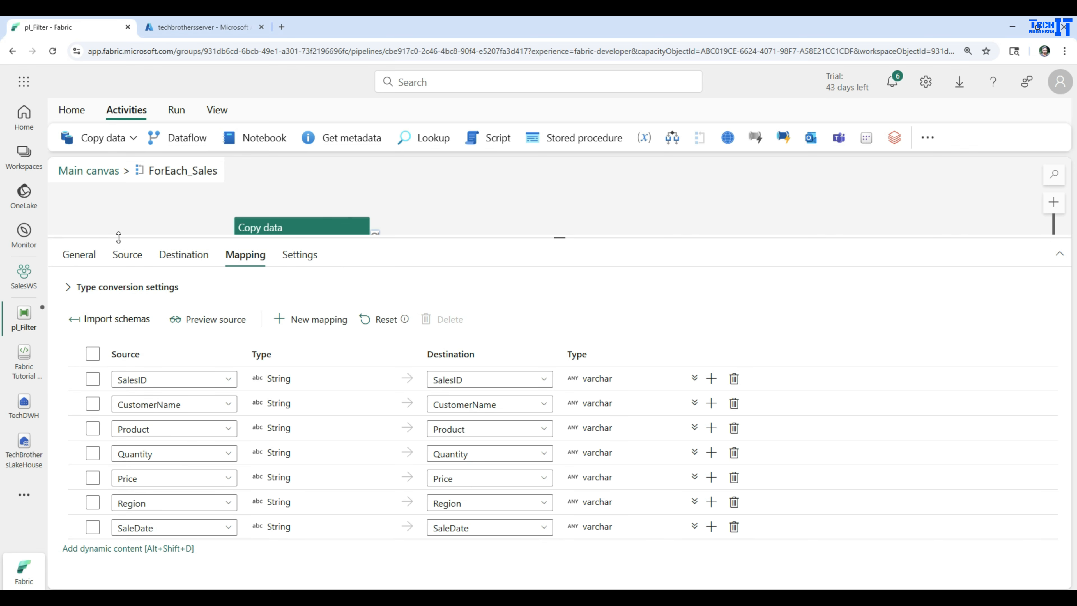
left_click(126, 255)
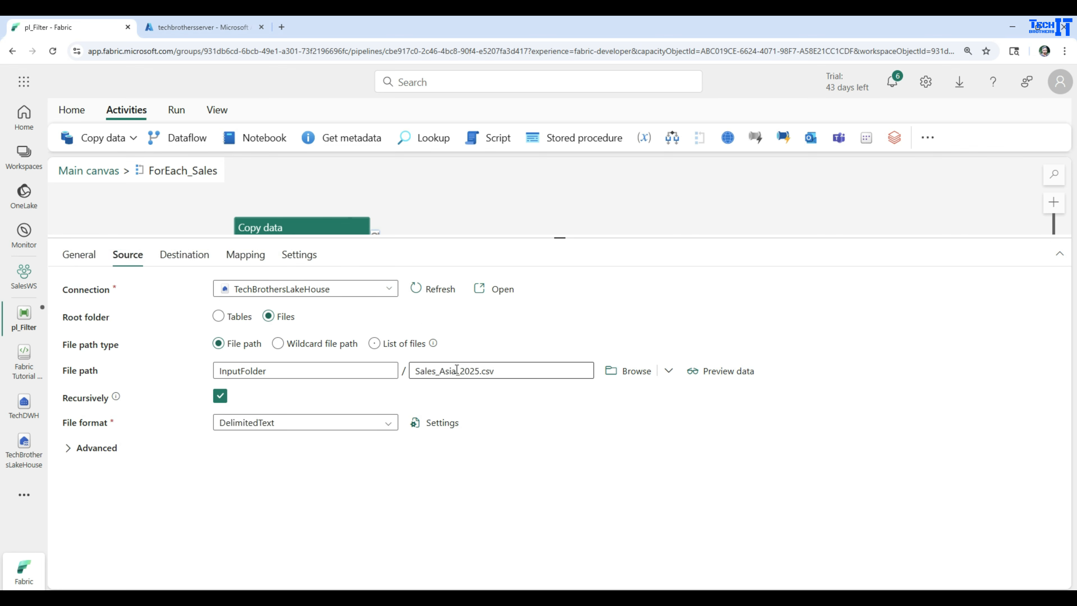
left_click_drag(508, 370, 404, 370)
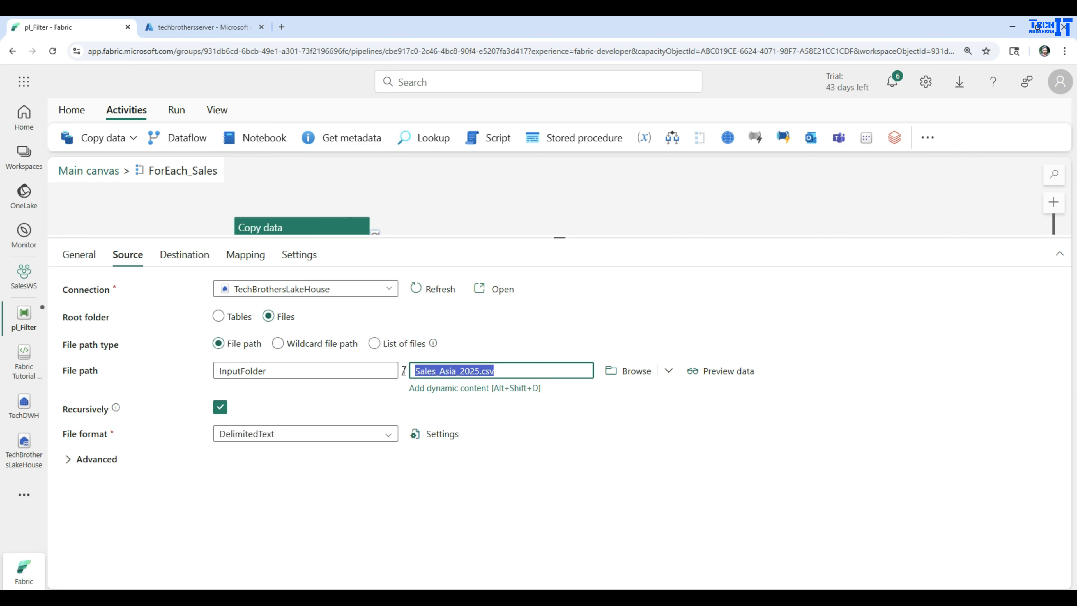
left_click(434, 389)
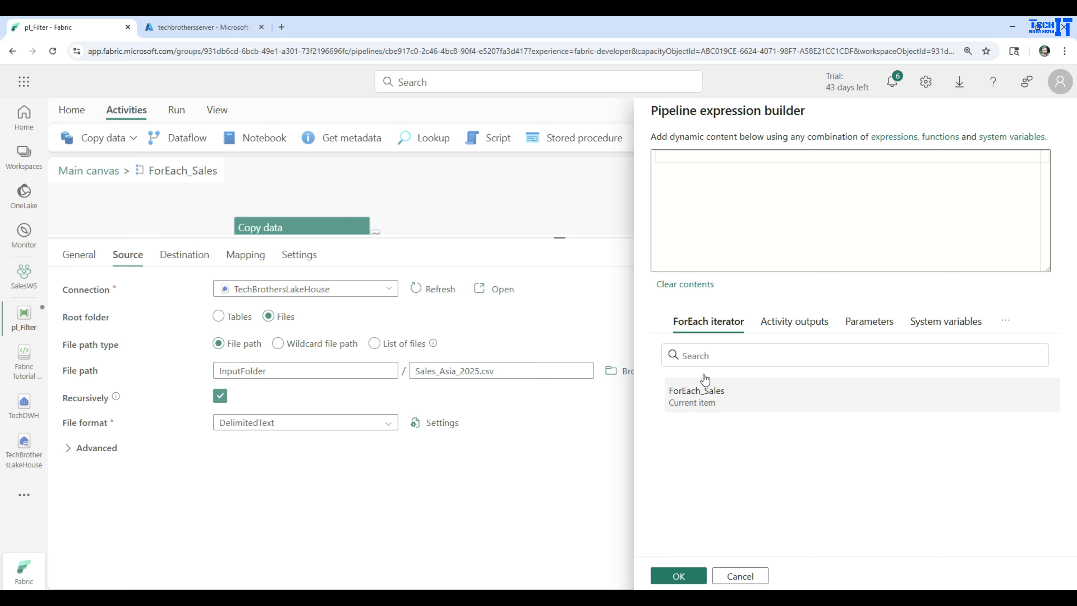
left_click(715, 393)
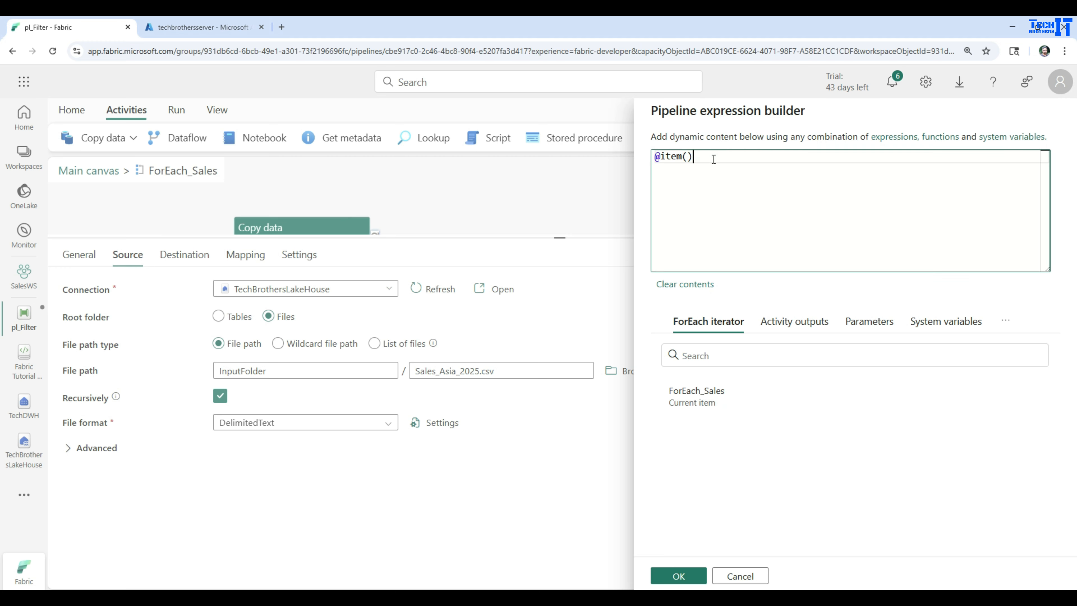
type(".name")
left_click(684, 577)
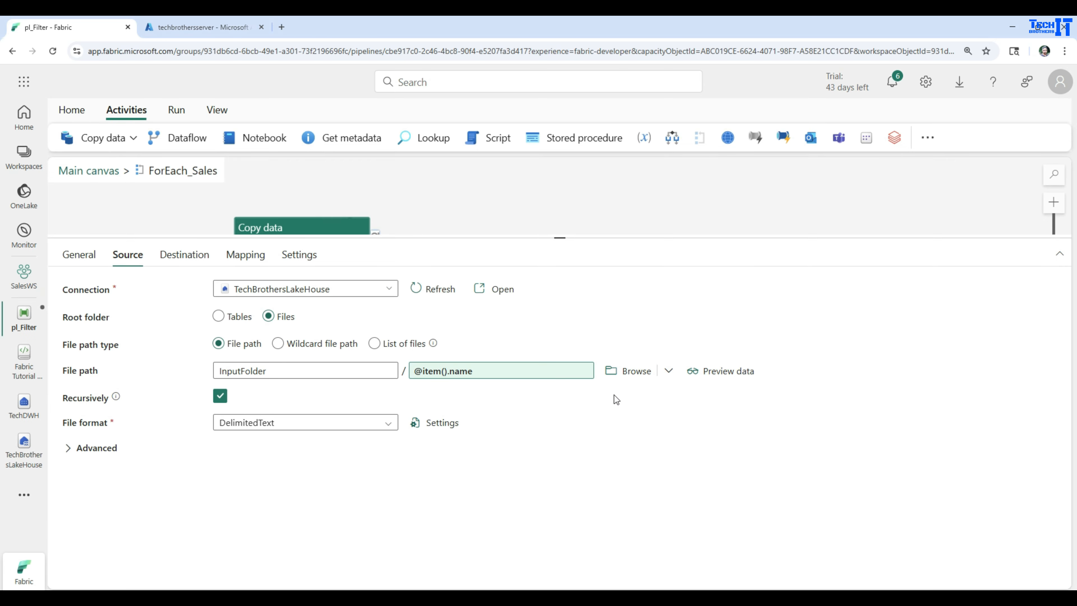
- Return to the main canvas, then save and run the pipeline
left_click_drag(453, 236, 471, 401)
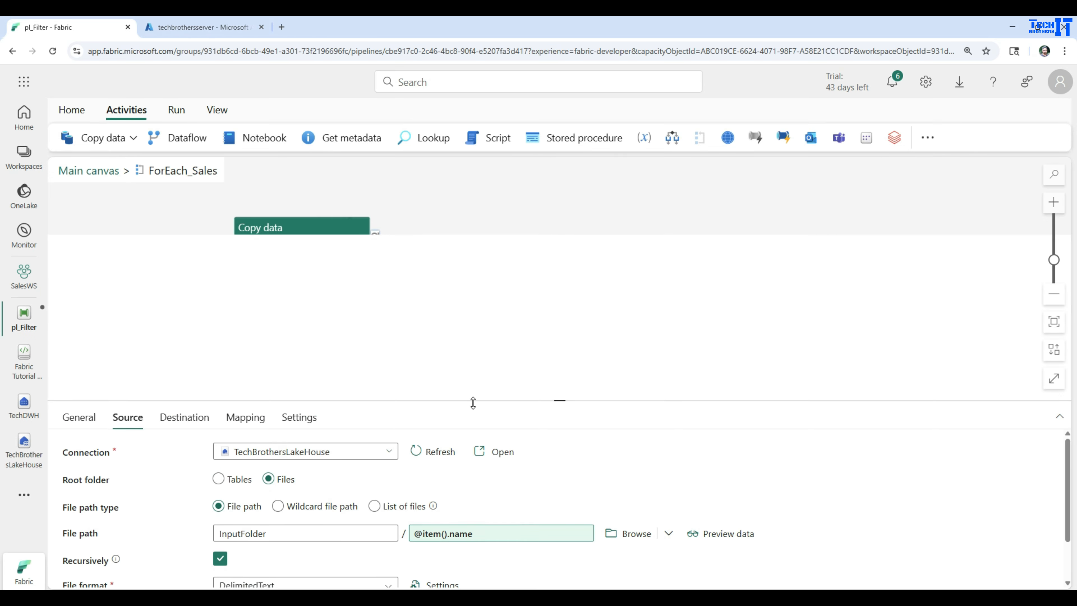
left_click(436, 322)
left_click(109, 171)
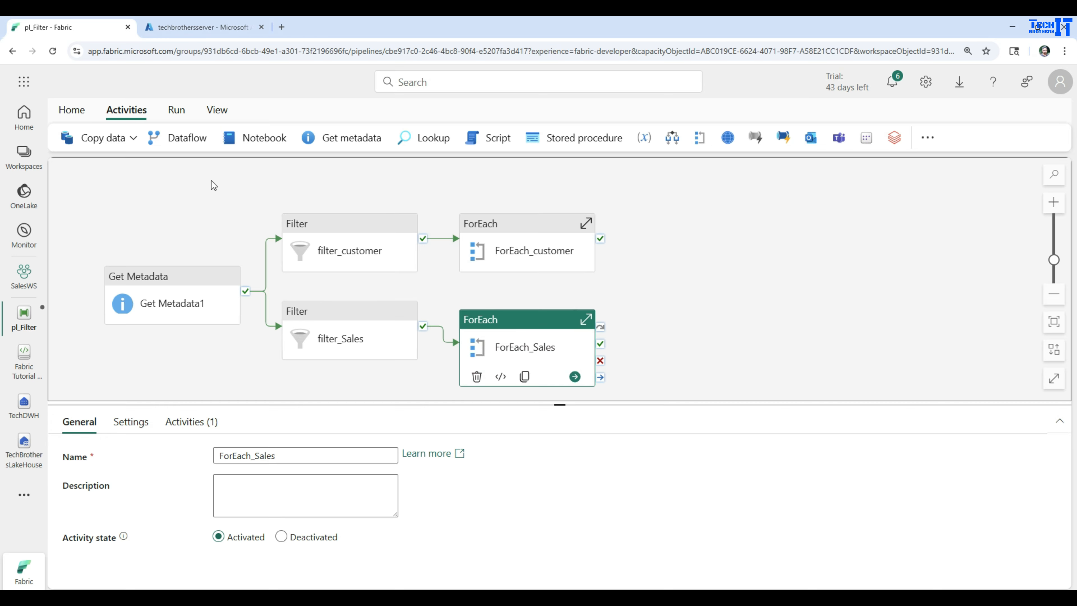
left_click(179, 113)
left_click(152, 138)
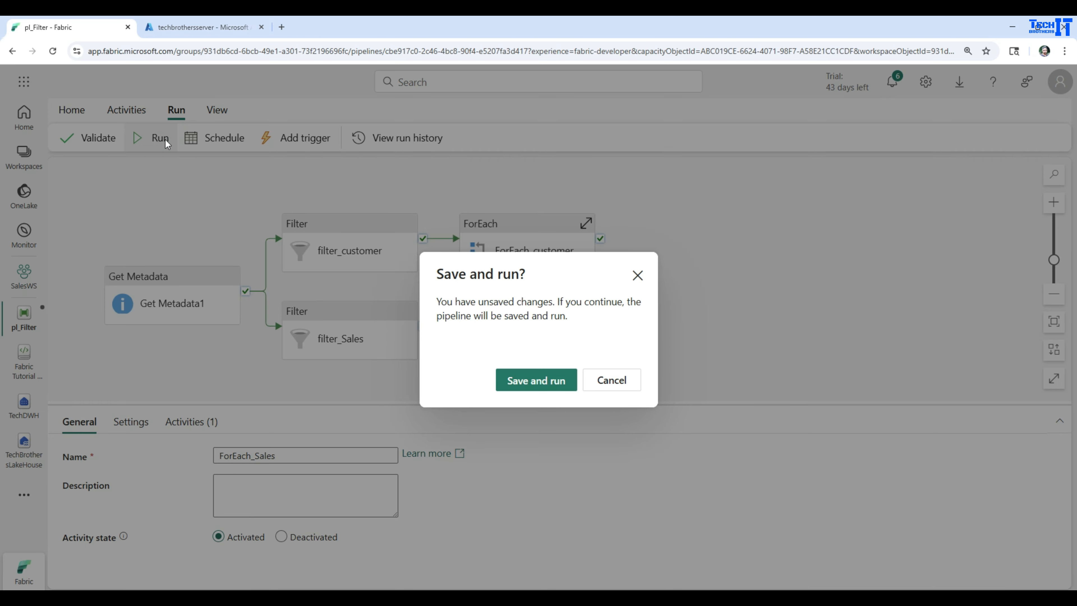
left_click(526, 384)
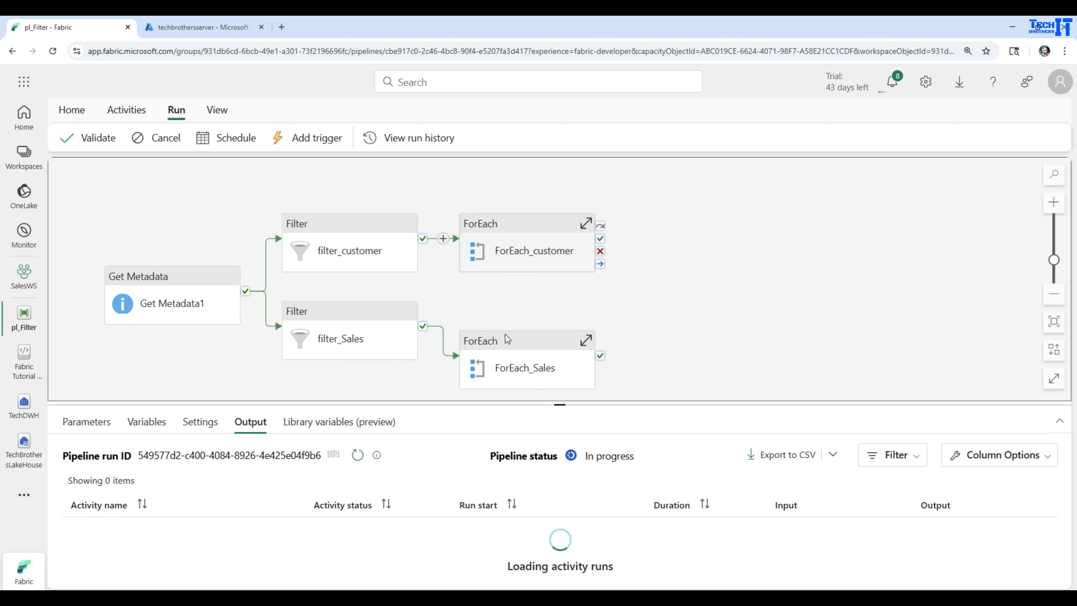
- Enlarge the run output area and examine the file list in the Get Metadata1 activity's output
left_click_drag(561, 405, 561, 292)
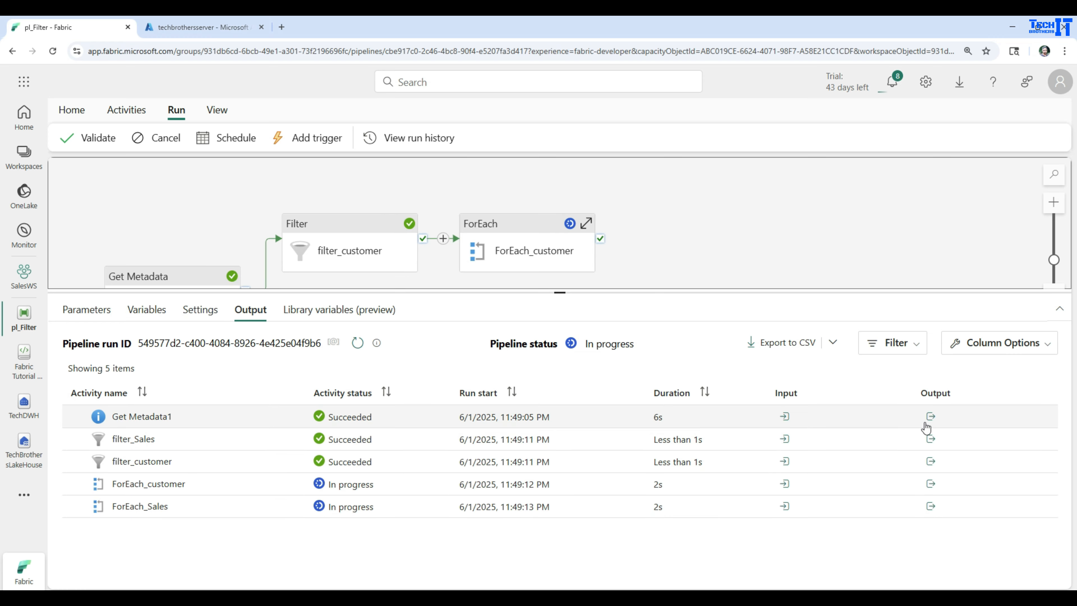
left_click(931, 416)
scroll(848, 306, "down", 6)
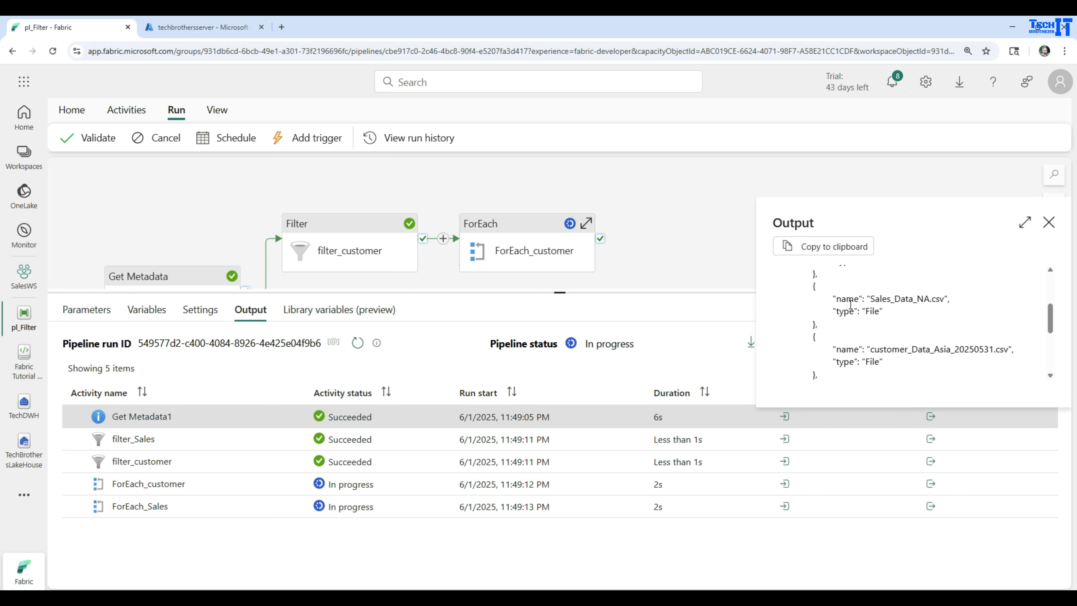
left_click(1049, 222)
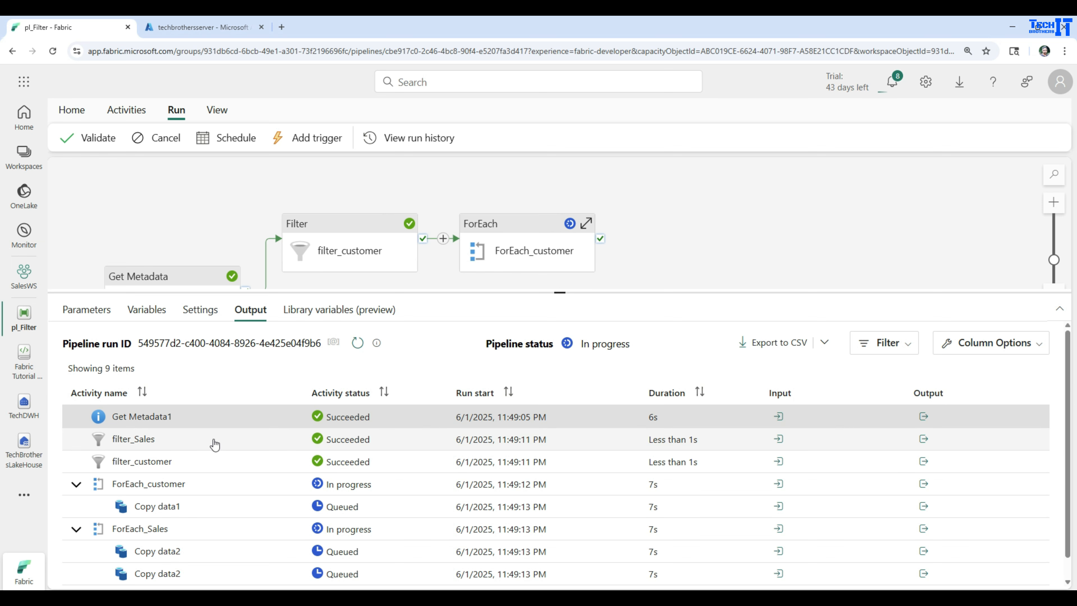
- Examine the filter_Sales activity's output, checking the filtered item count and the sales file names
left_click(926, 444)
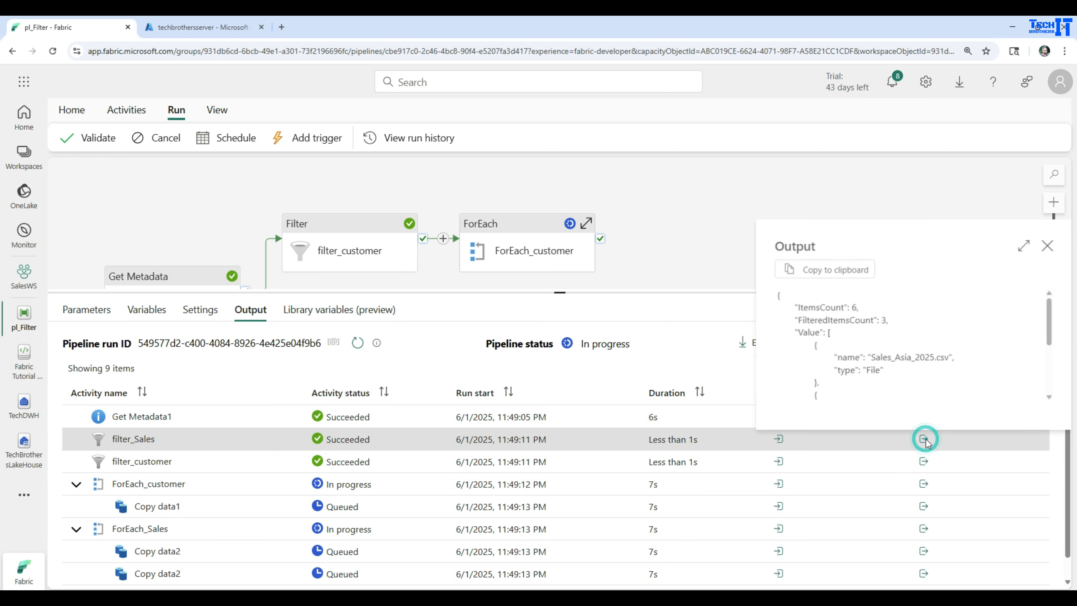
triple_click(910, 319)
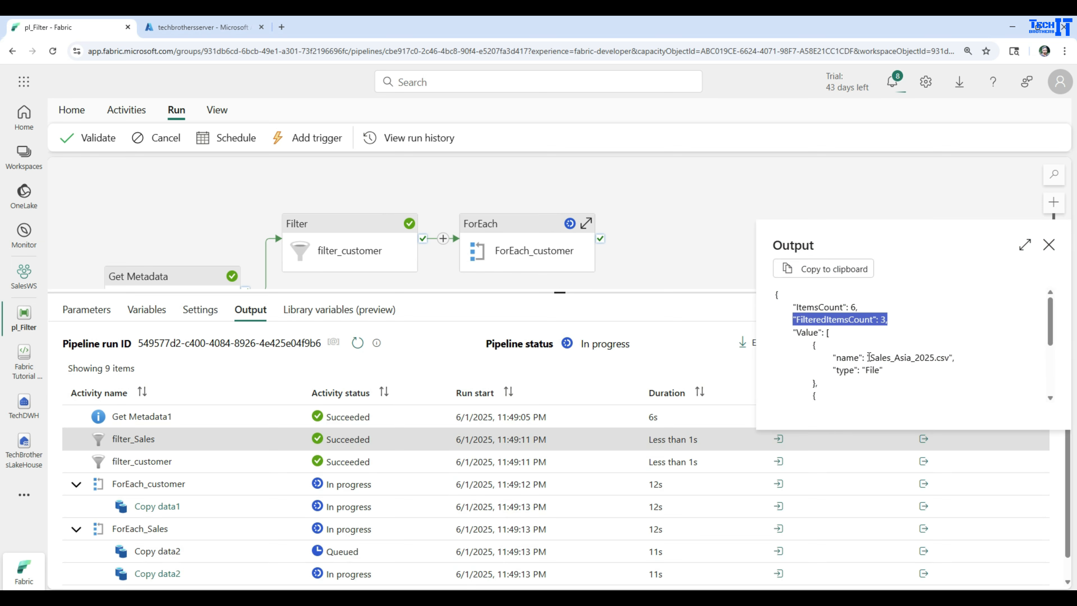
left_click_drag(871, 358, 890, 358)
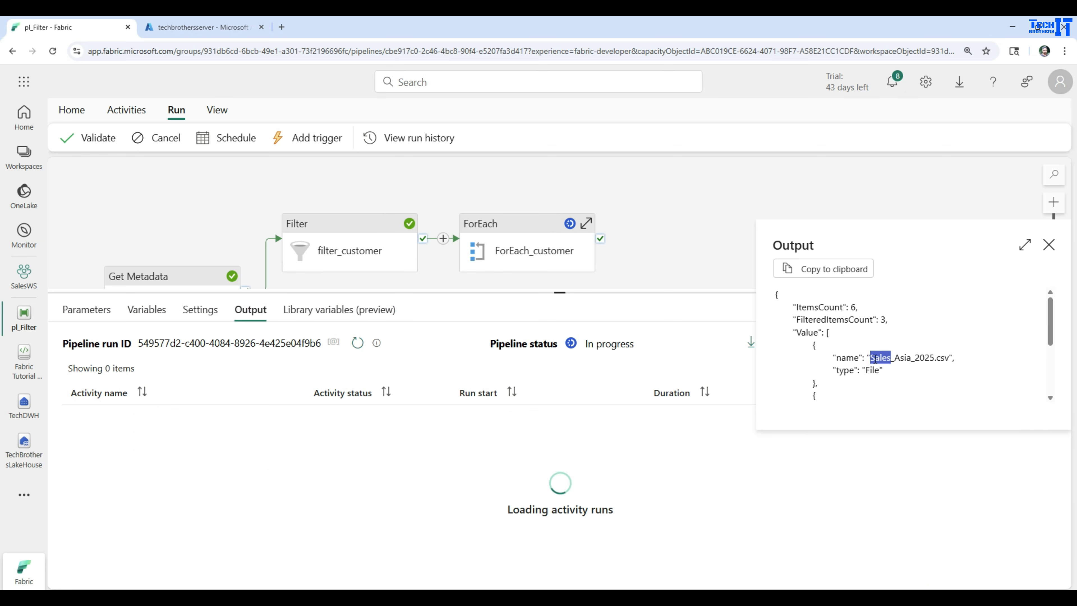
left_click(1049, 245)
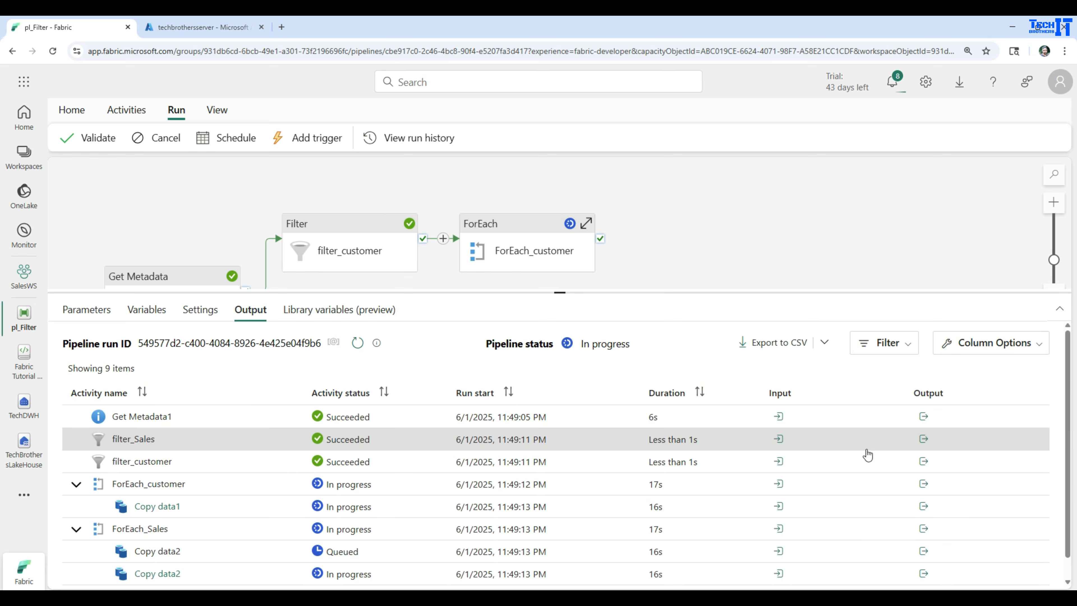
- Examine the filter_customer activity's output, checking the customer file names it passes on
left_click(924, 462)
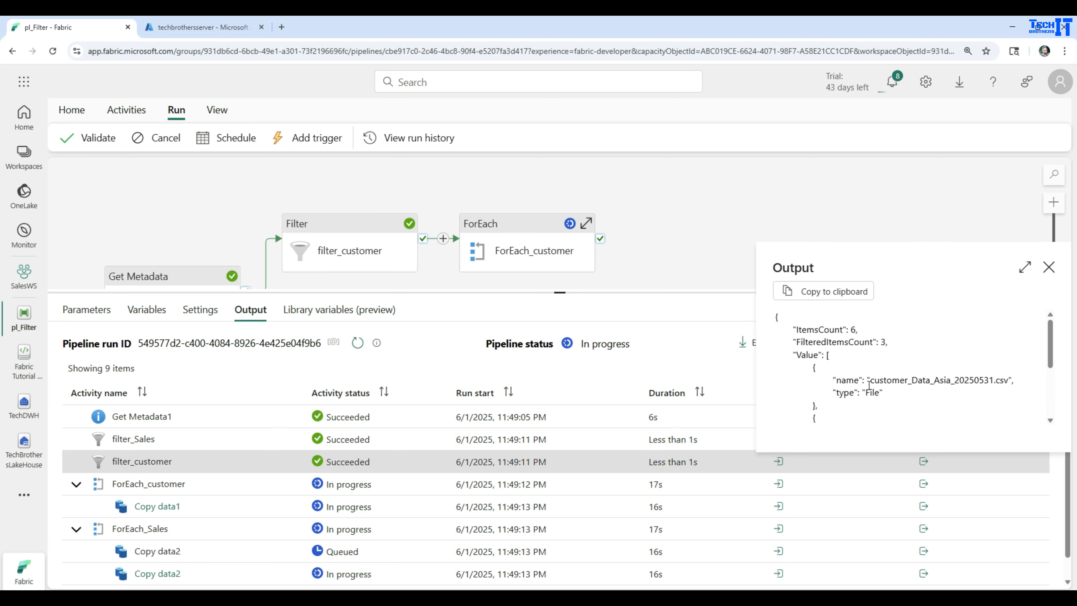
left_click_drag(869, 382, 905, 381)
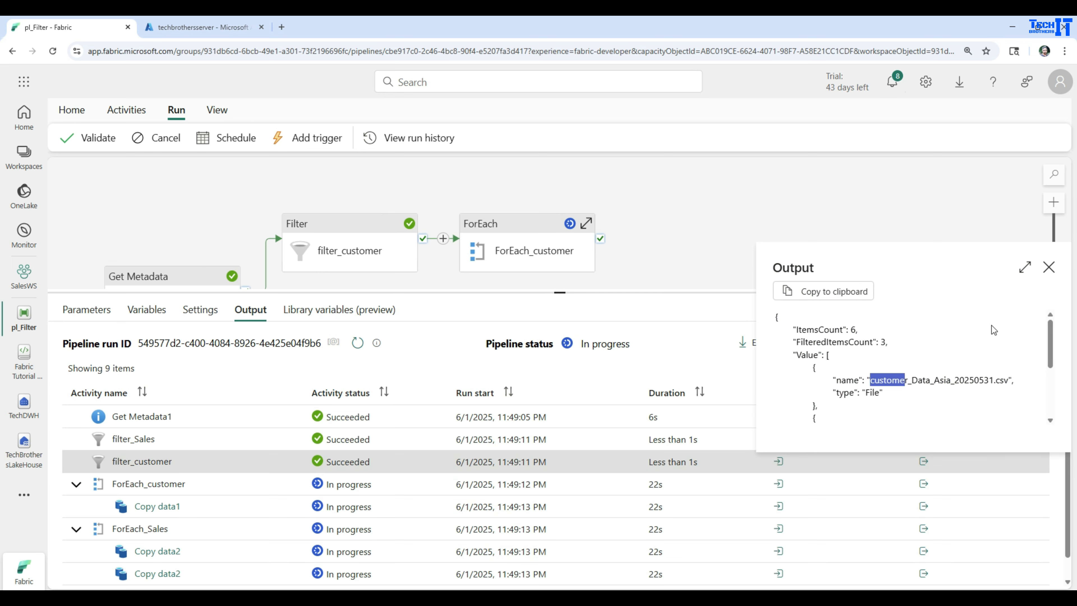
left_click(1048, 271)
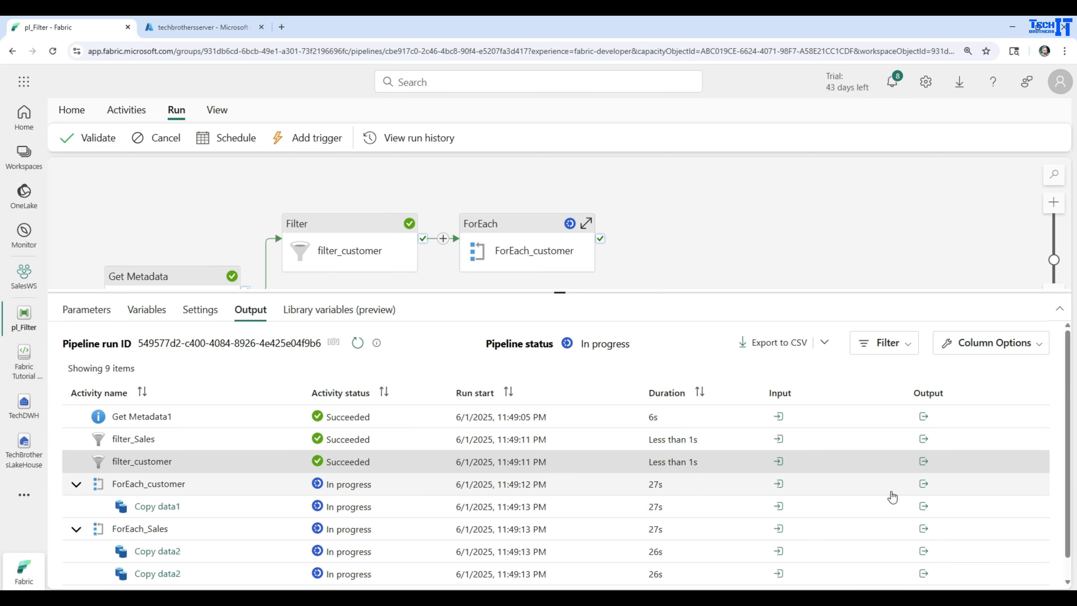
- Inspect the output and input of the ForEach_customer run, checking the item count it received
left_click(924, 485)
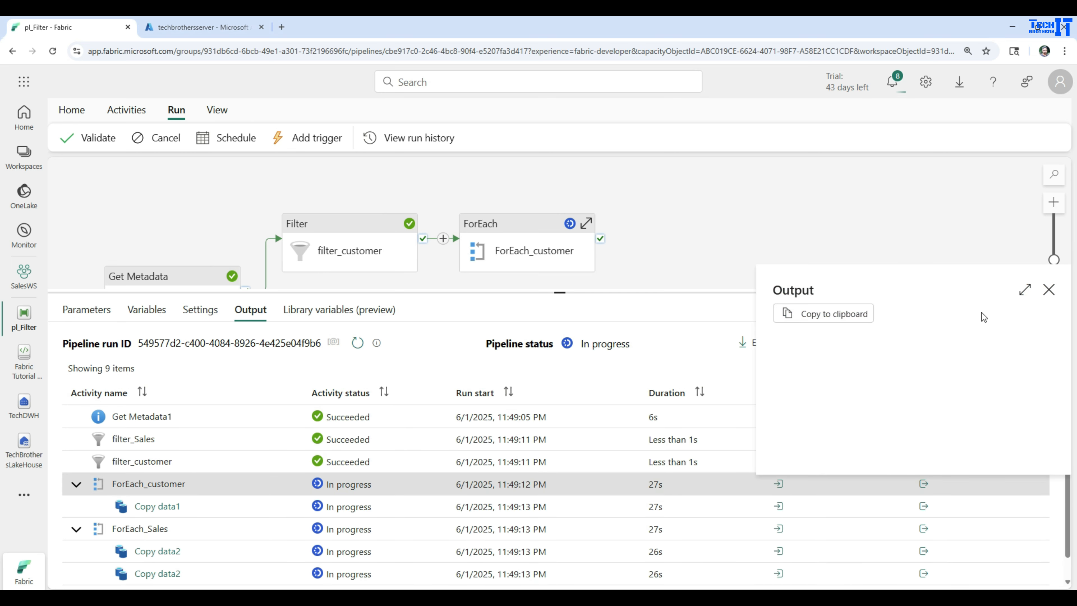
left_click(1048, 292)
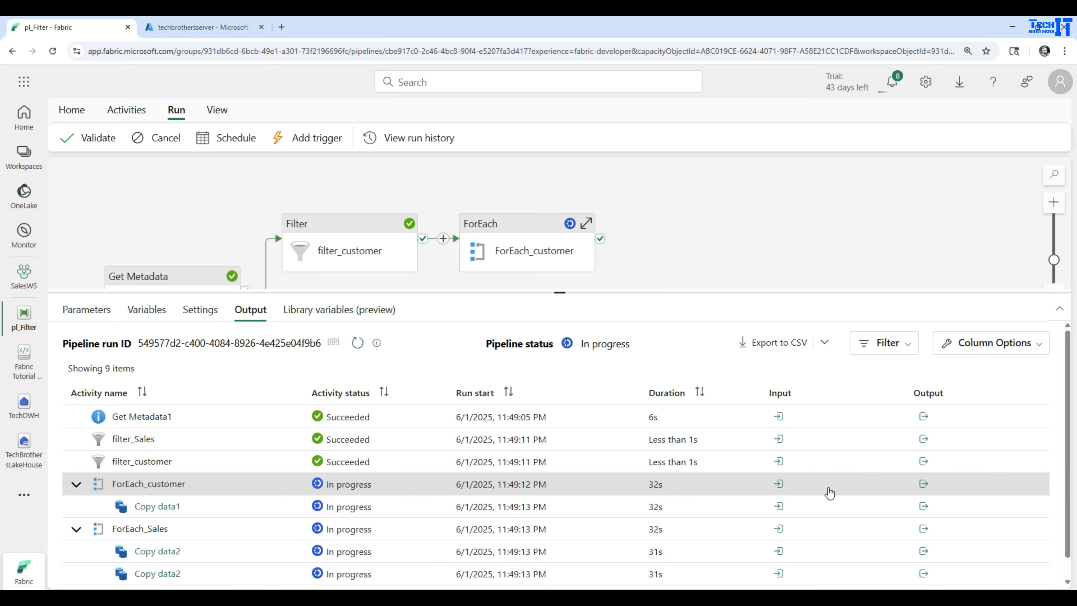
left_click(778, 489)
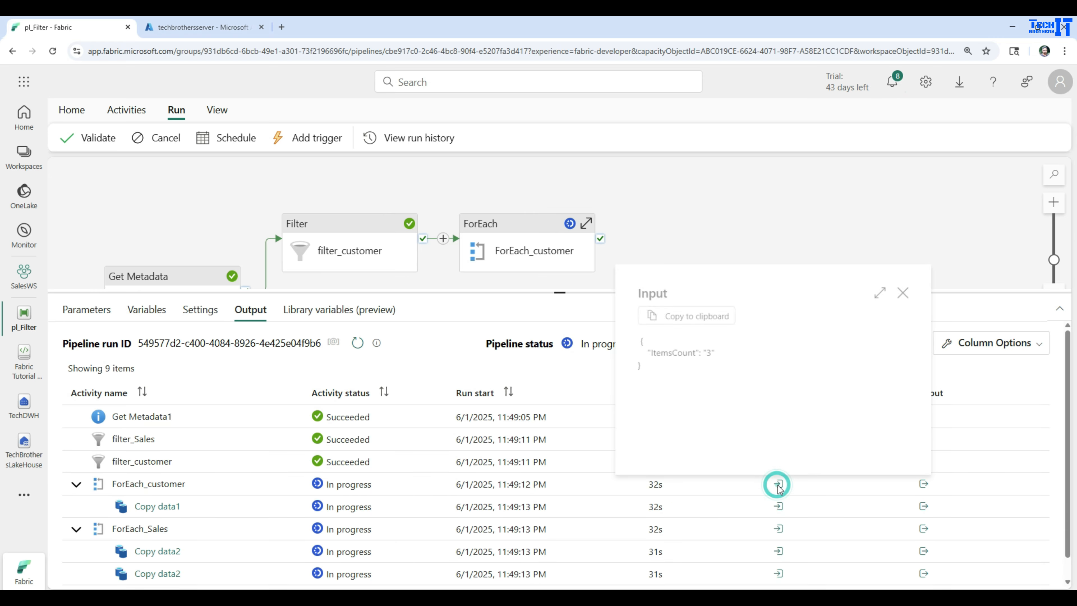
left_click_drag(721, 354, 640, 352)
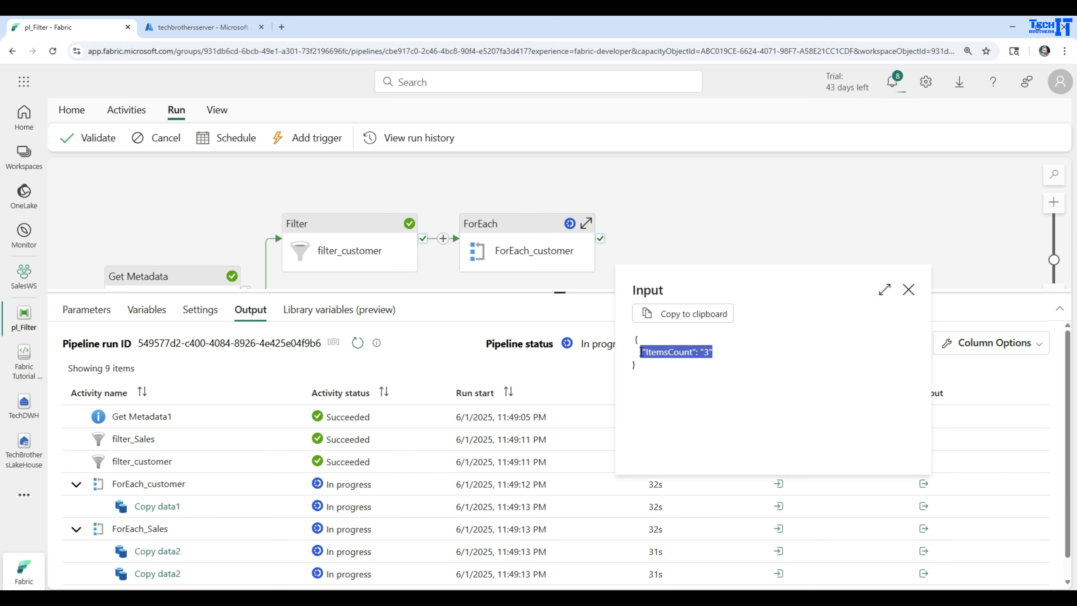
- Enlarge the run output area and read through the output of the first Copy data2 run under ForEach_Sales
left_click(908, 289)
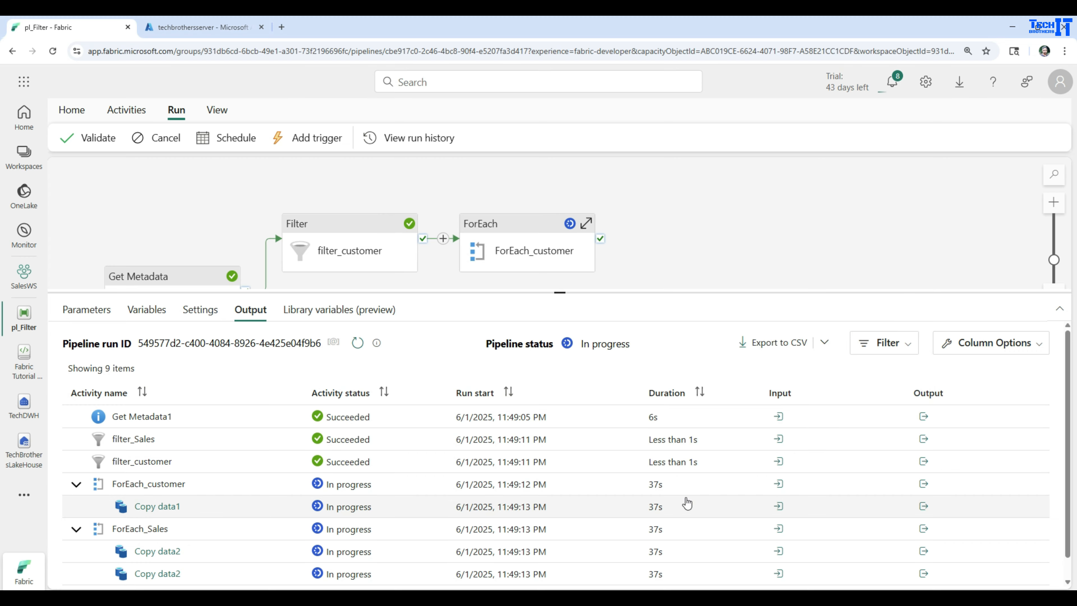
scroll(690, 500, "down", 1)
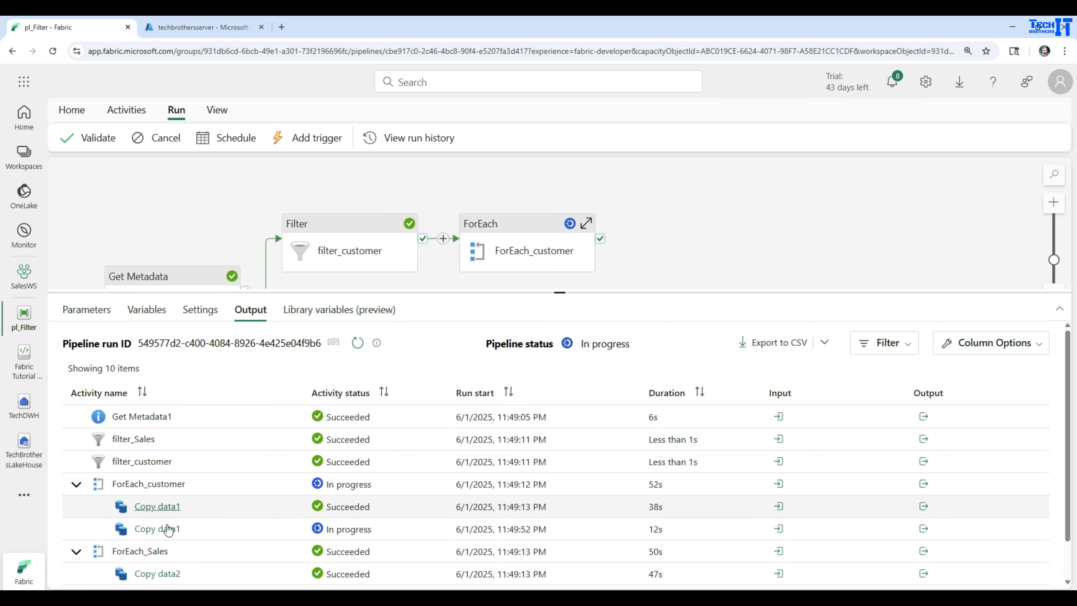
scroll(271, 517, "down", 1)
left_click_drag(606, 294, 604, 234)
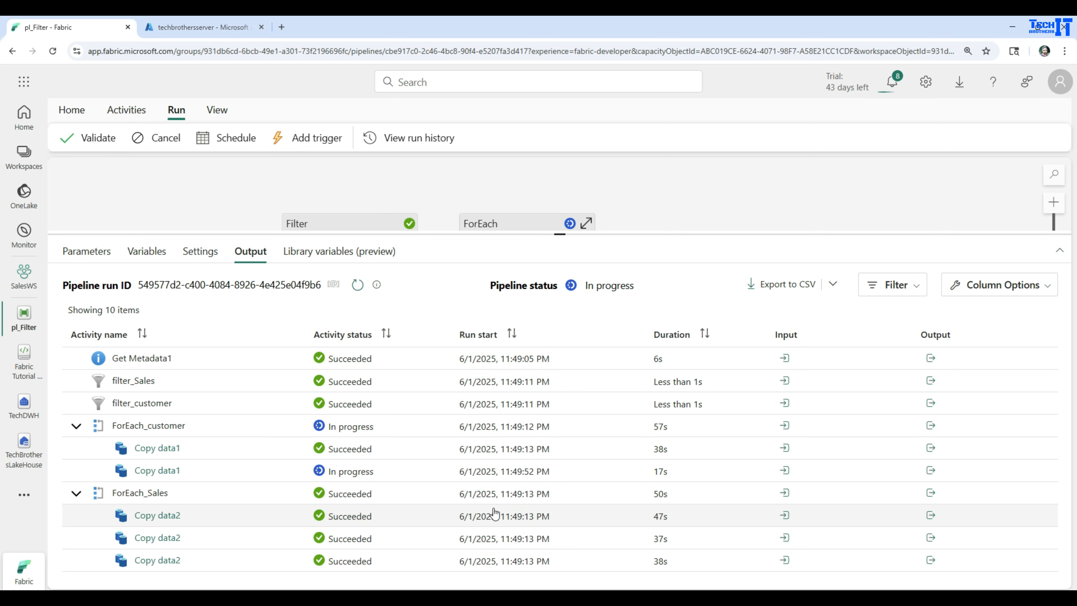
left_click(924, 515)
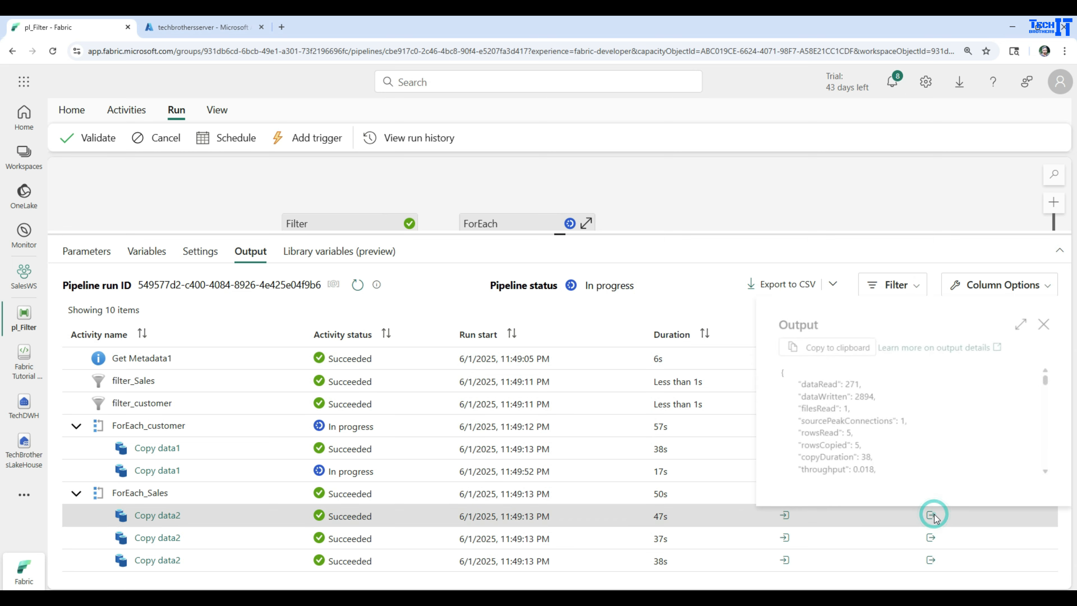
scroll(882, 407, "down", 8)
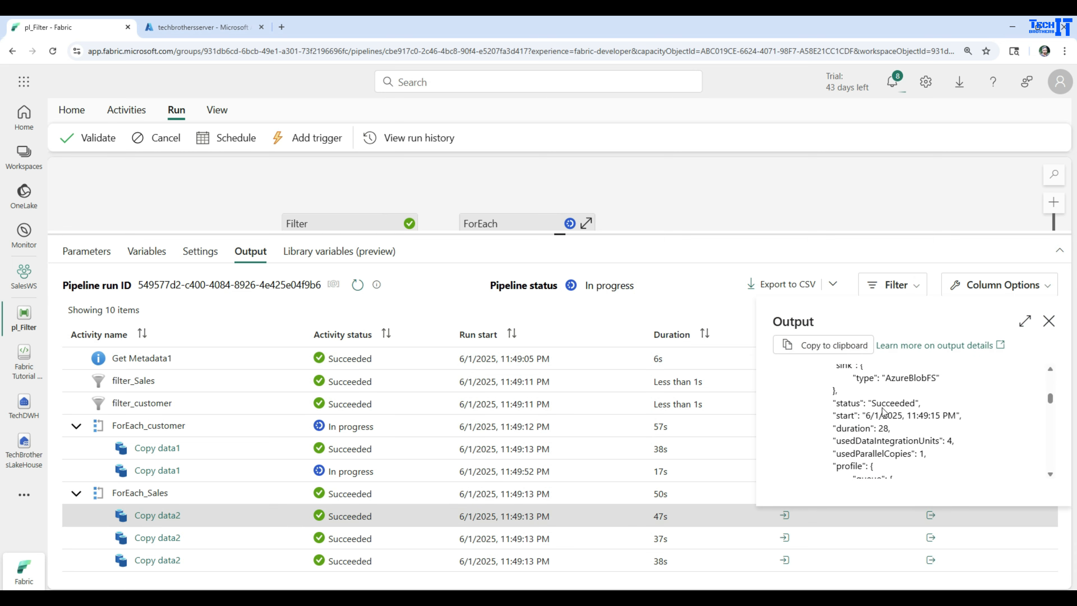
scroll(883, 412, "down", 10)
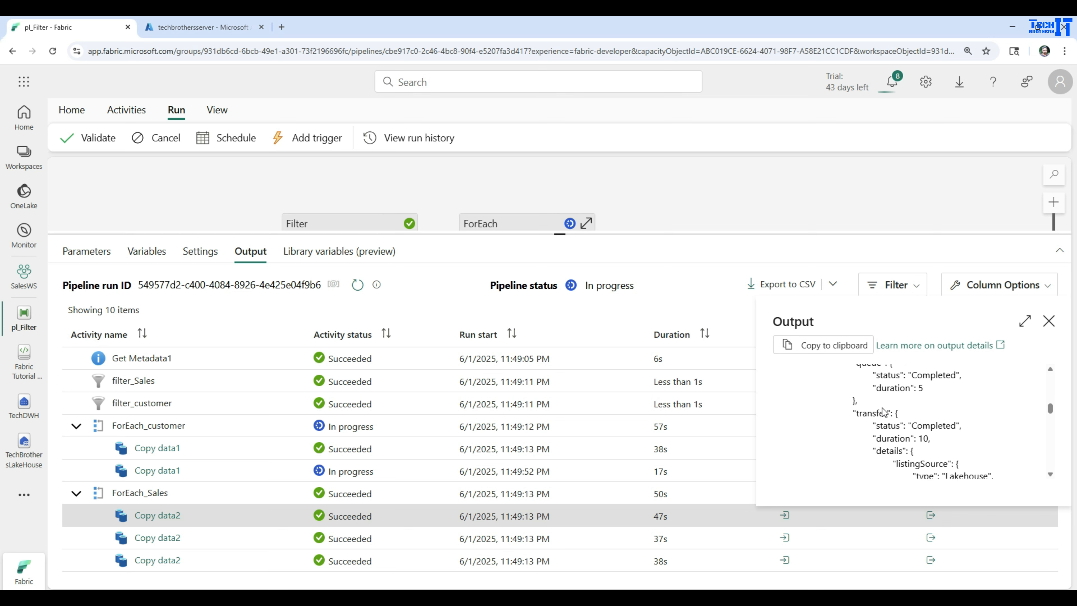
scroll(883, 411, "down", 2)
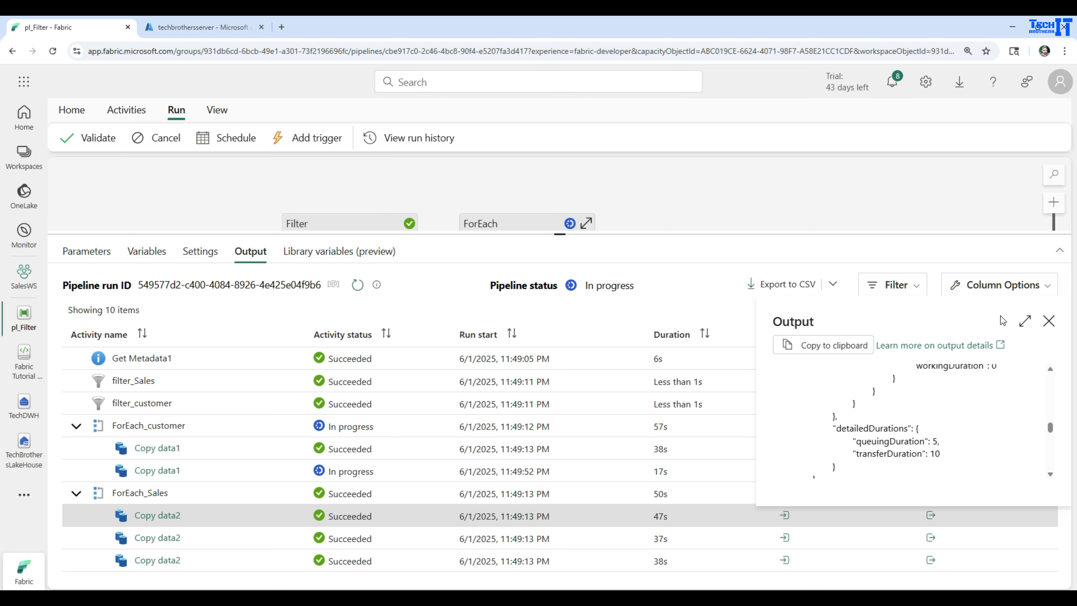
left_click(1048, 323)
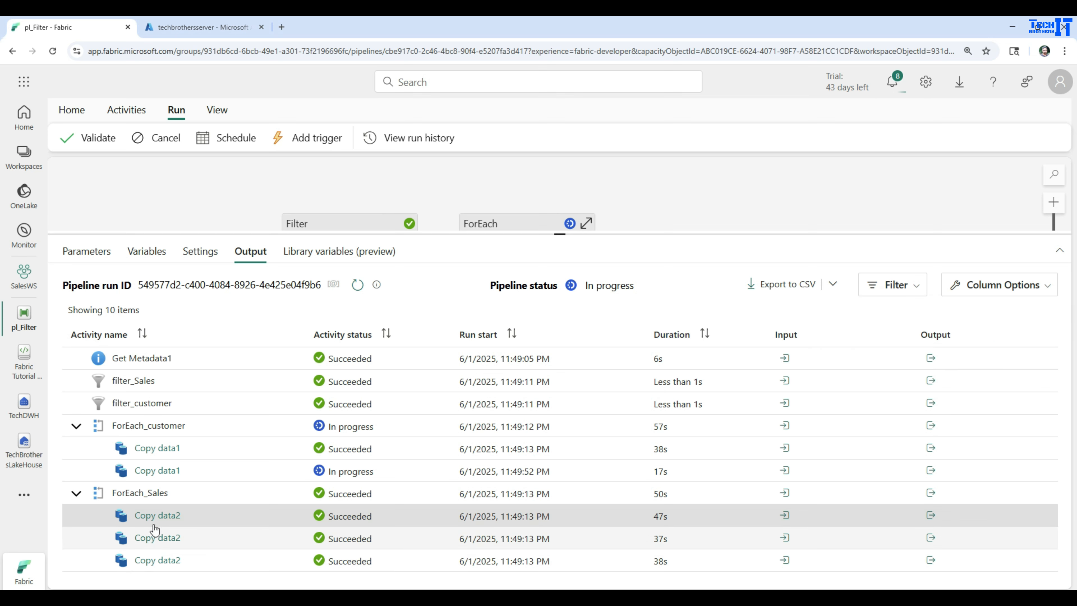
- Inspect the copy details of the first two Copy data2 runs, checking the rows read from the lakehouse and written to the warehouse
left_click(157, 516)
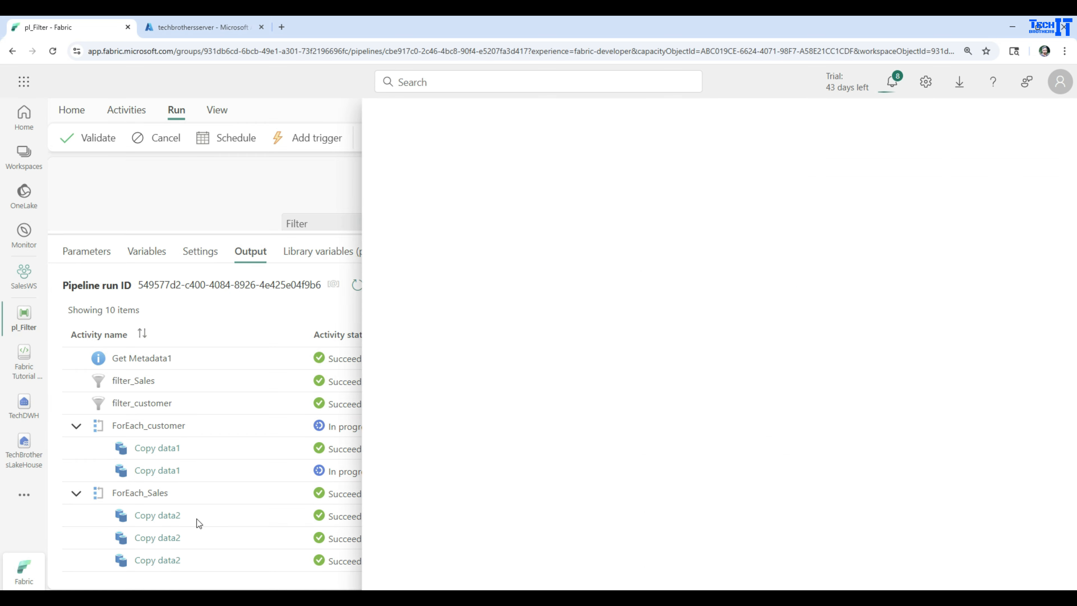
left_click_drag(486, 308, 440, 301)
left_click(440, 301)
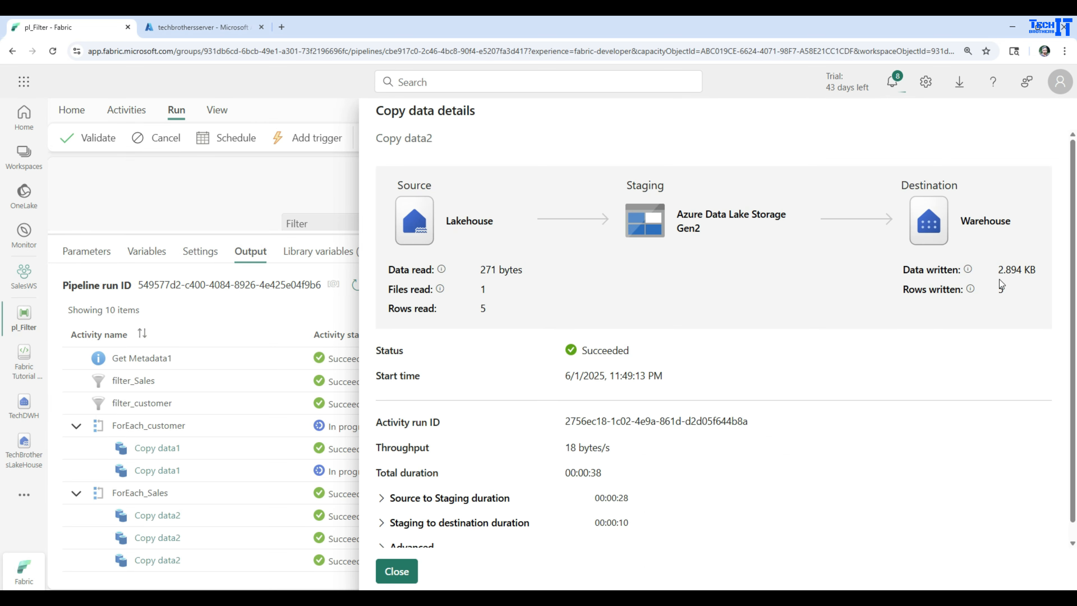
left_click(396, 571)
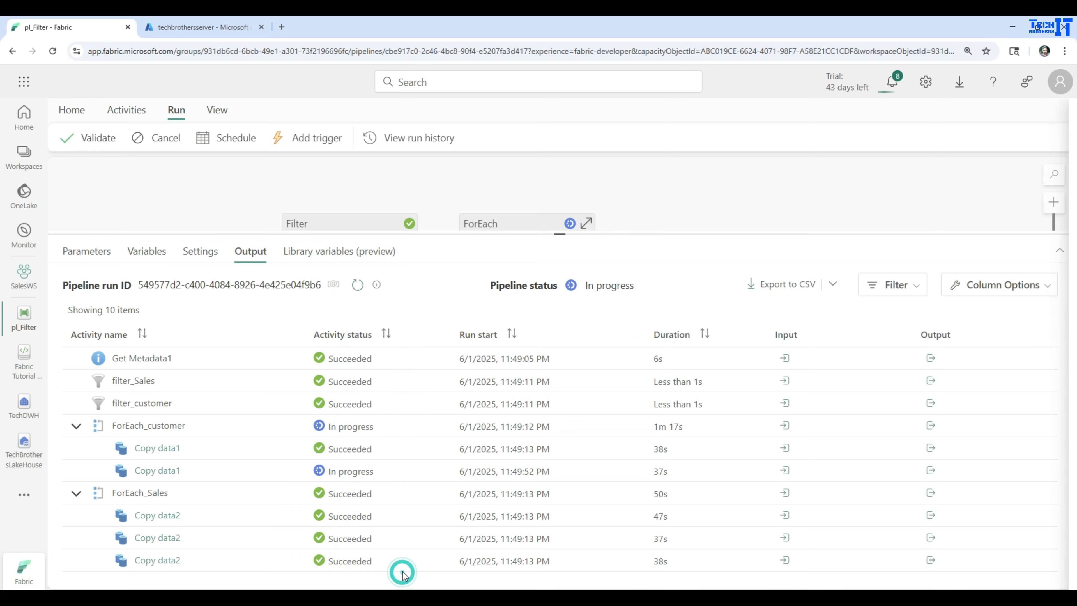
left_click(149, 538)
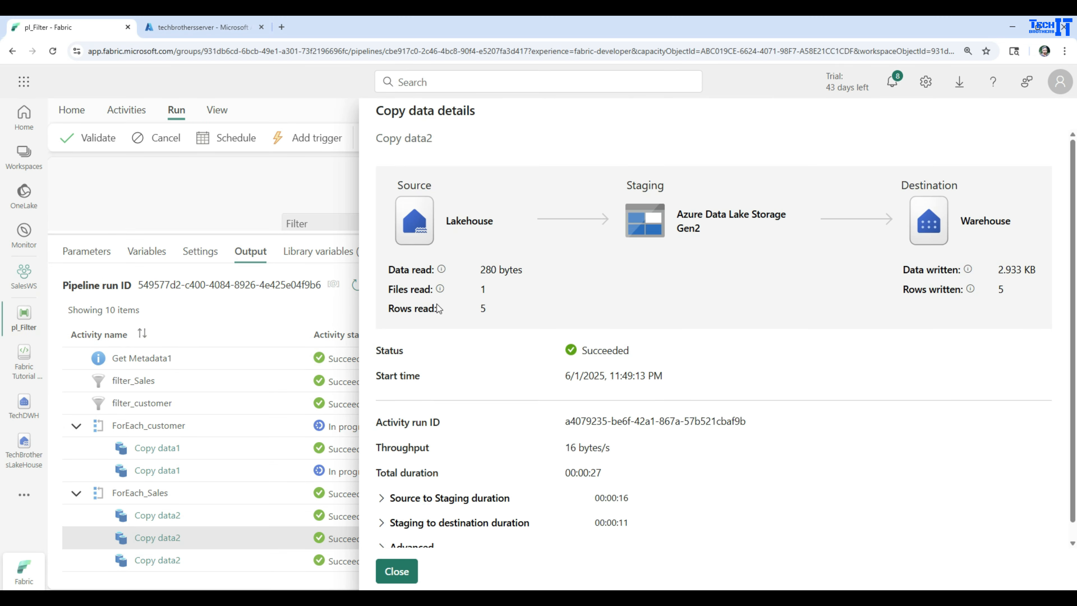
left_click(401, 574)
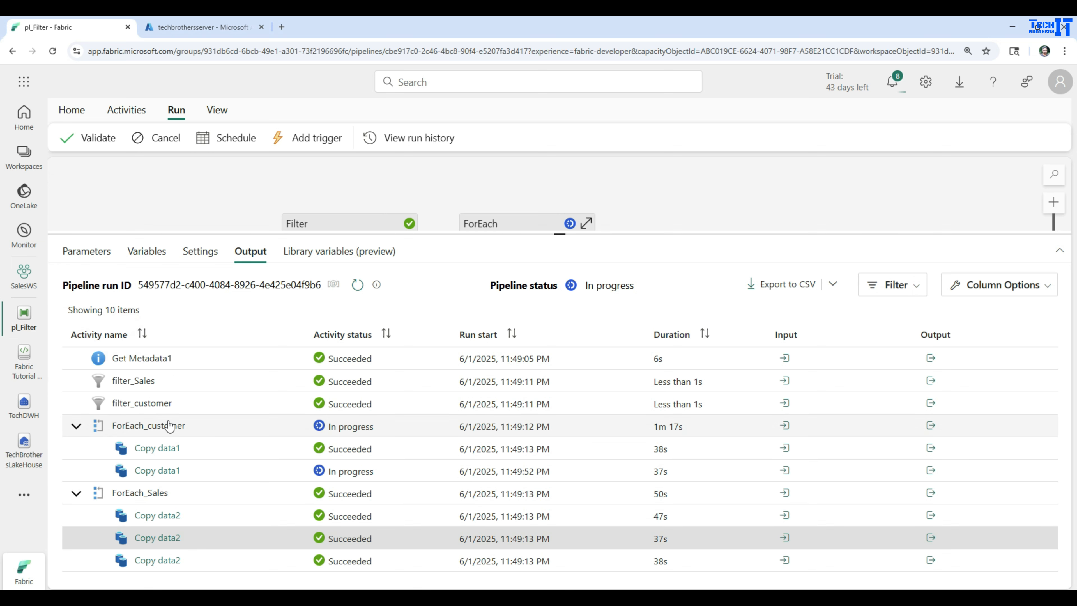
- Check the copy details of the first Copy data1 run under ForEach_customer and read through its output
left_click(157, 450)
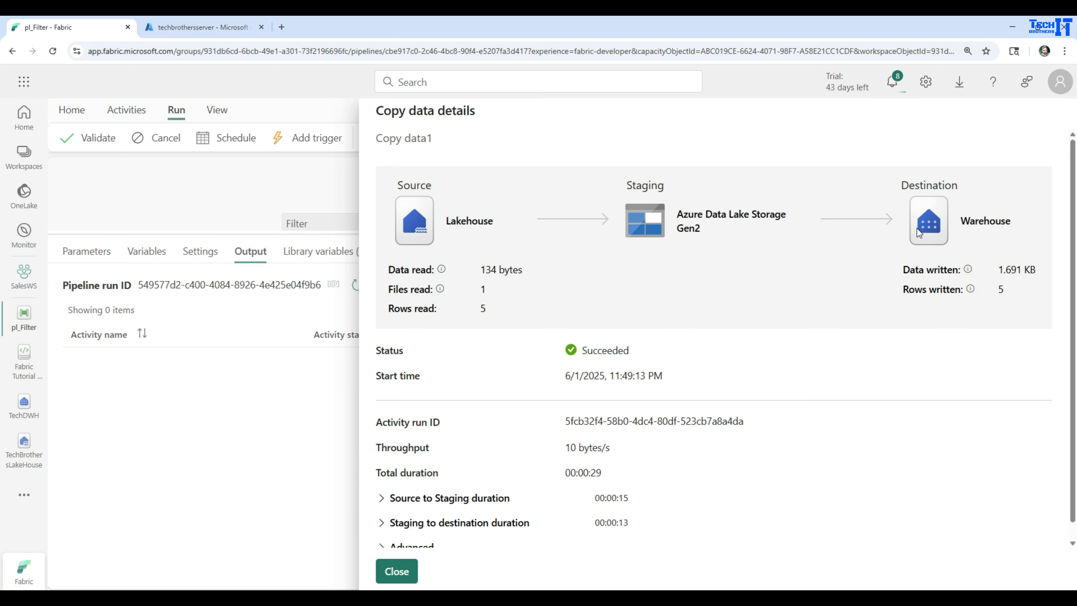
left_click(394, 571)
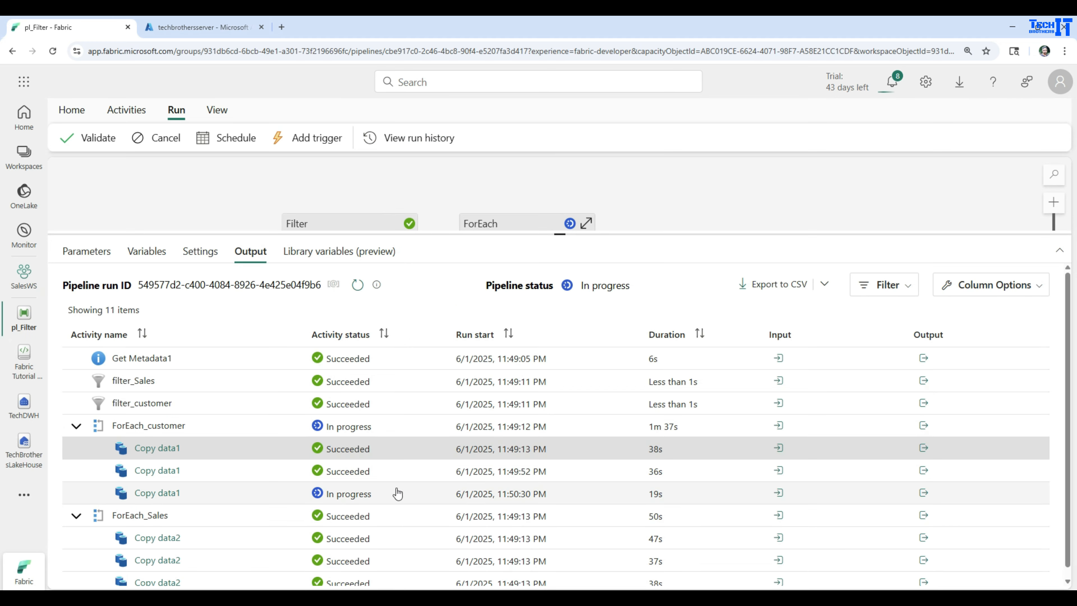
left_click(923, 448)
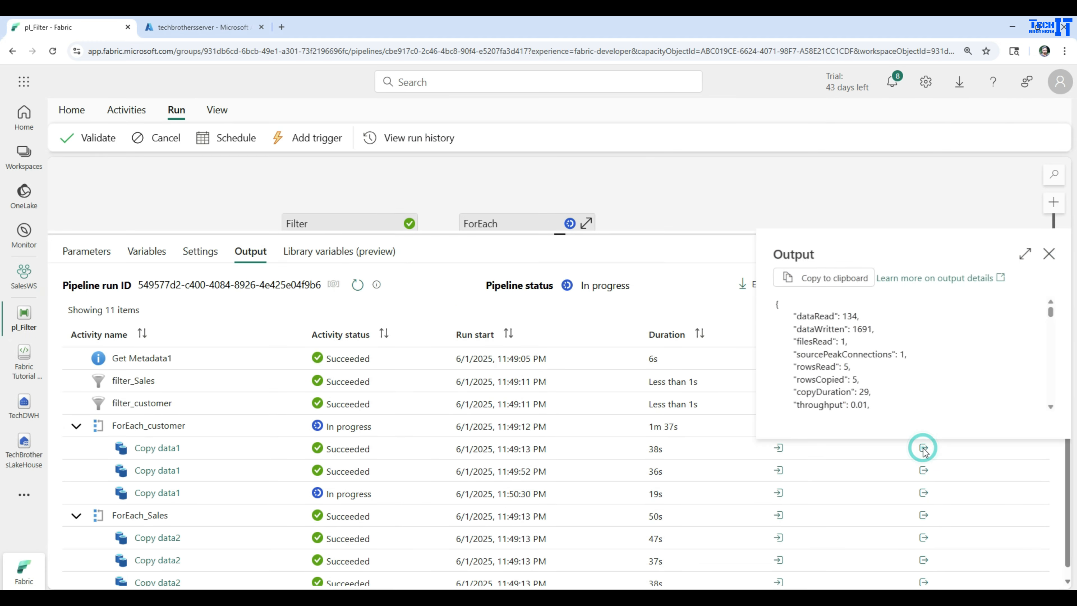
scroll(933, 362, "down", 5)
scroll(936, 365, "down", 8)
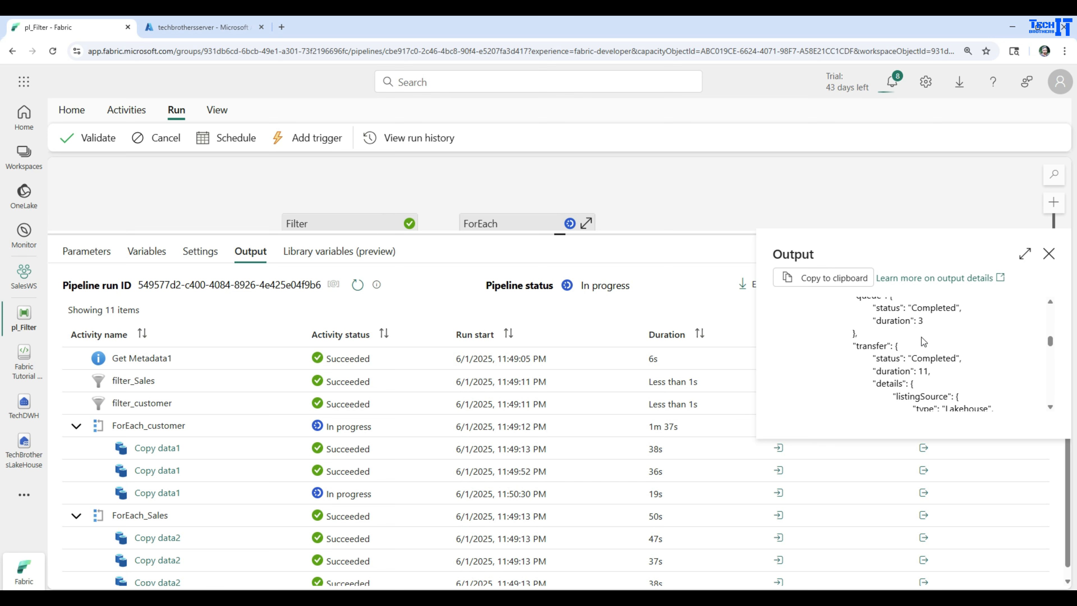
scroll(922, 337, "down", 6)
scroll(921, 337, "down", 5)
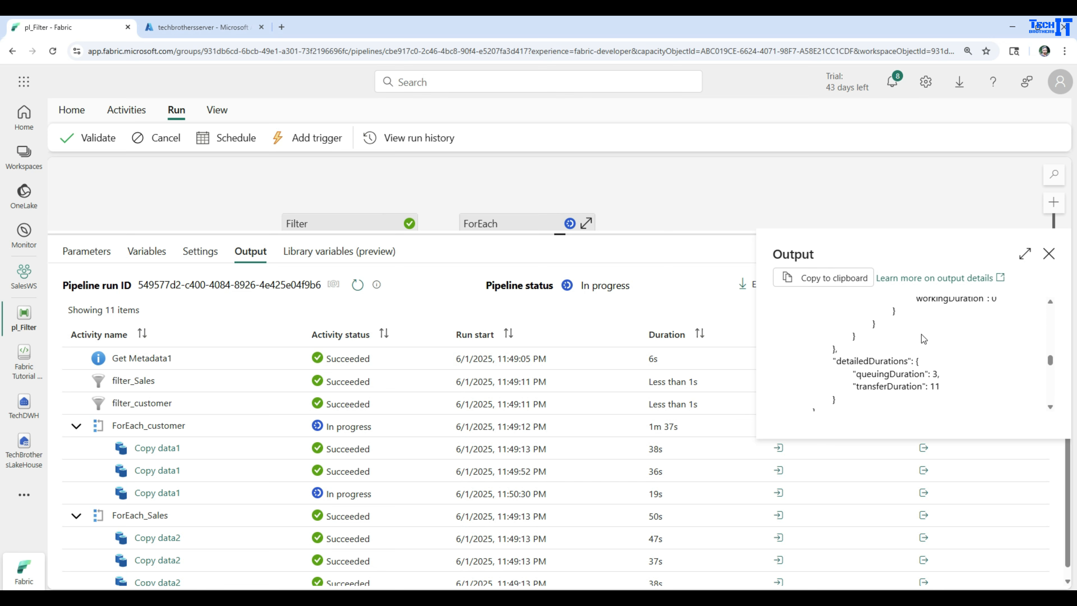
scroll(922, 337, "down", 6)
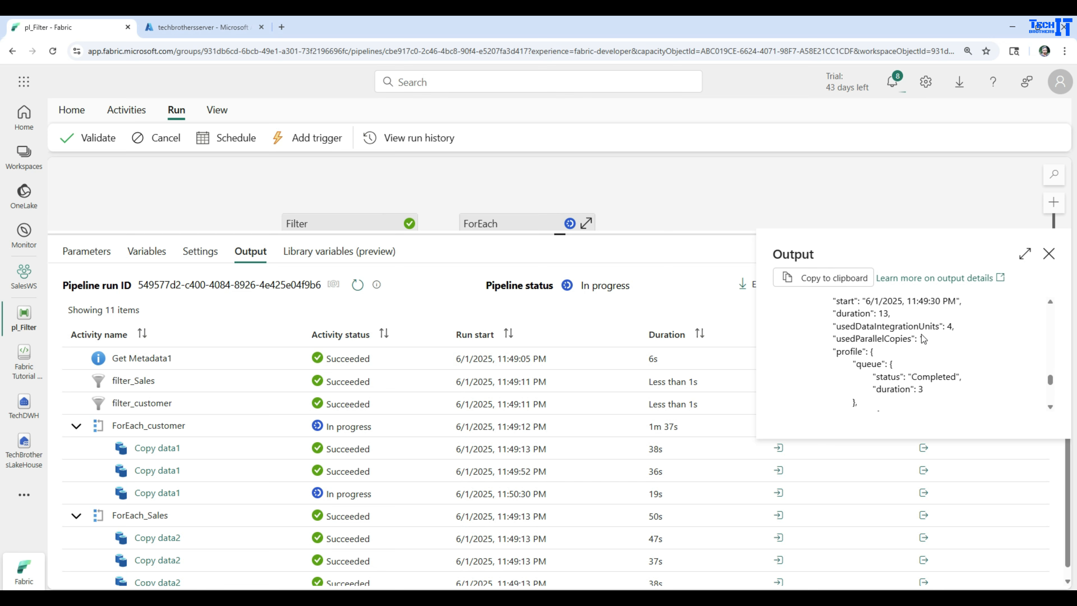
scroll(923, 339, "down", 3)
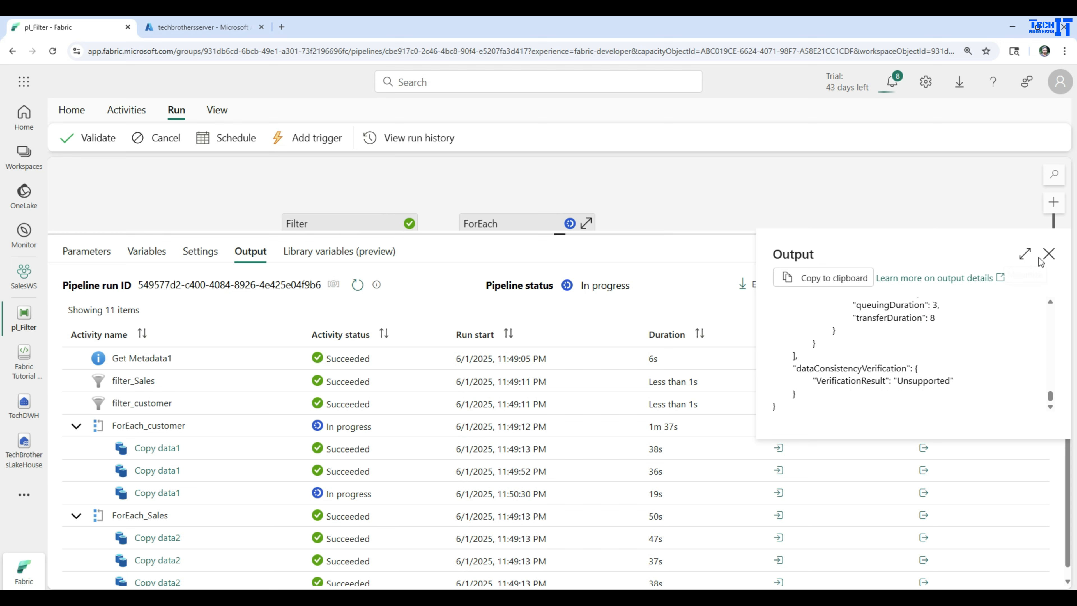
left_click(1049, 254)
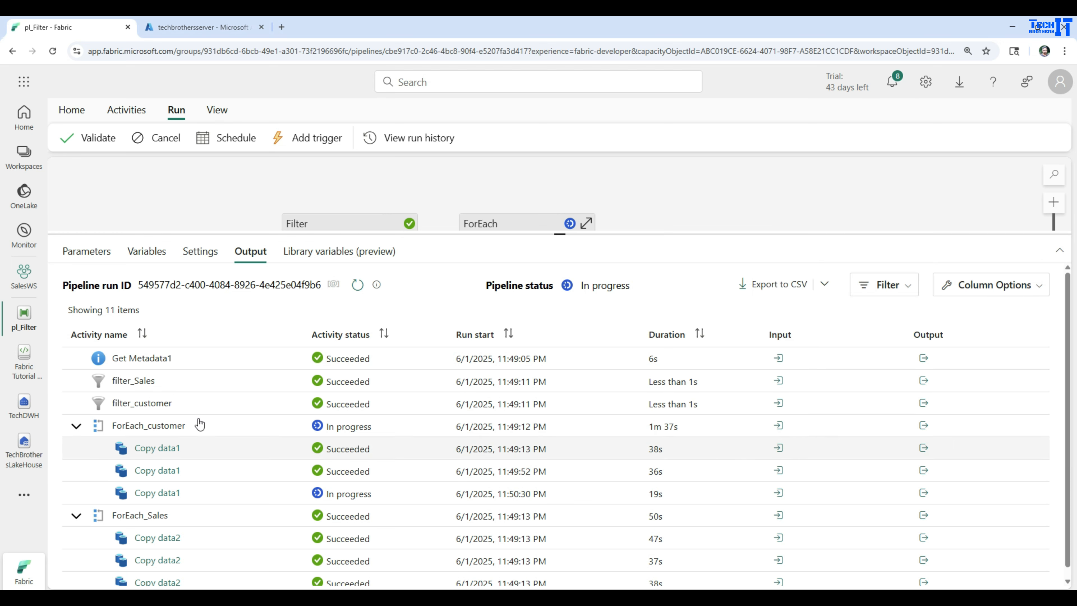
- In the TechDWH warehouse, run only the Select * from dbo.Customer statement and review the loaded rows and their regions
left_click(22, 406)
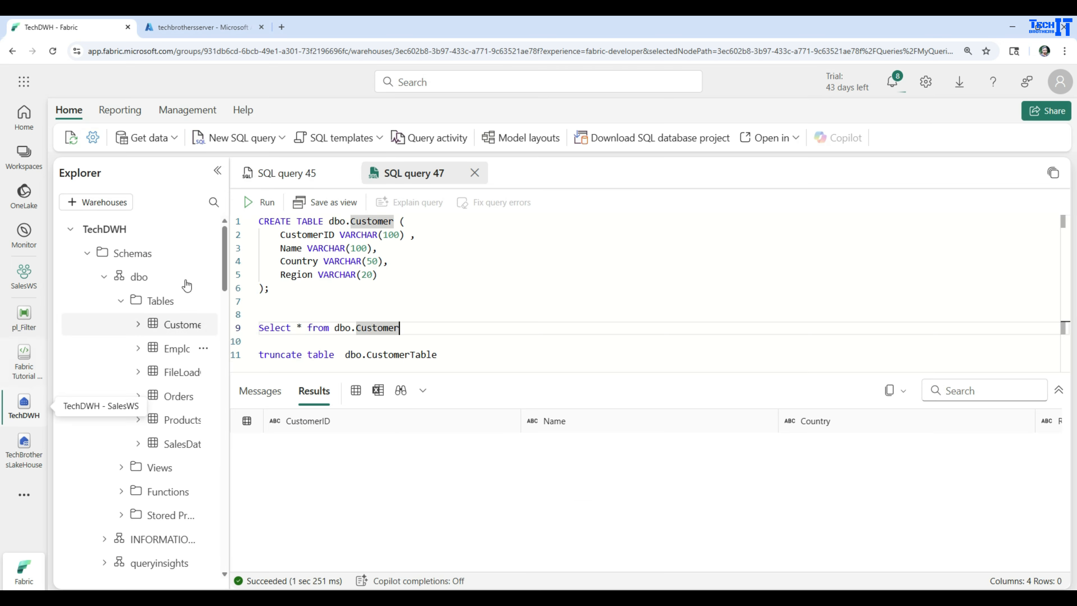
left_click(393, 306)
left_click_drag(424, 330, 257, 328)
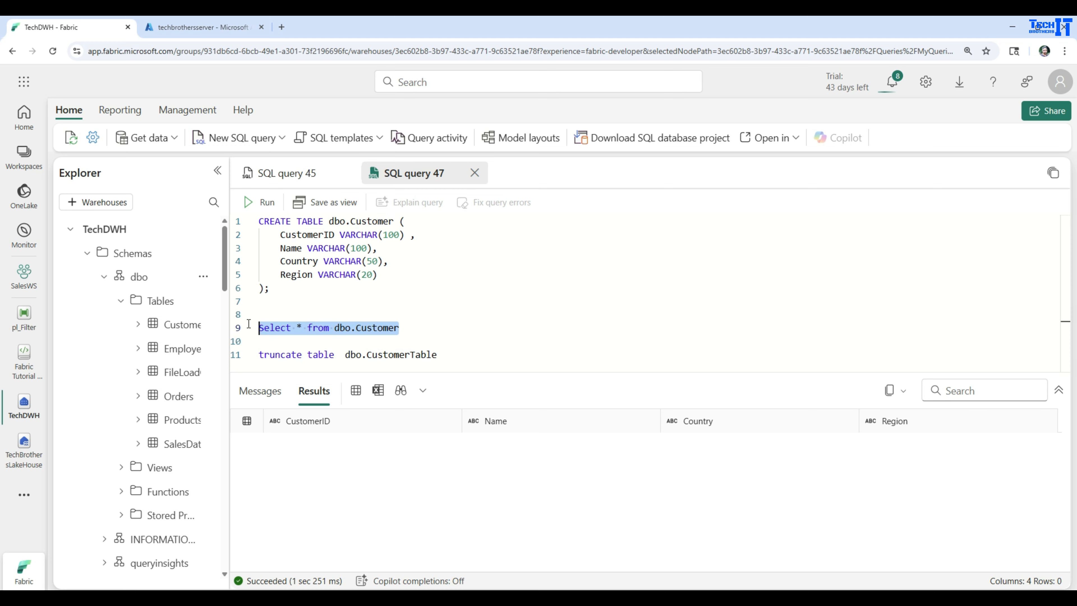
left_click(263, 202)
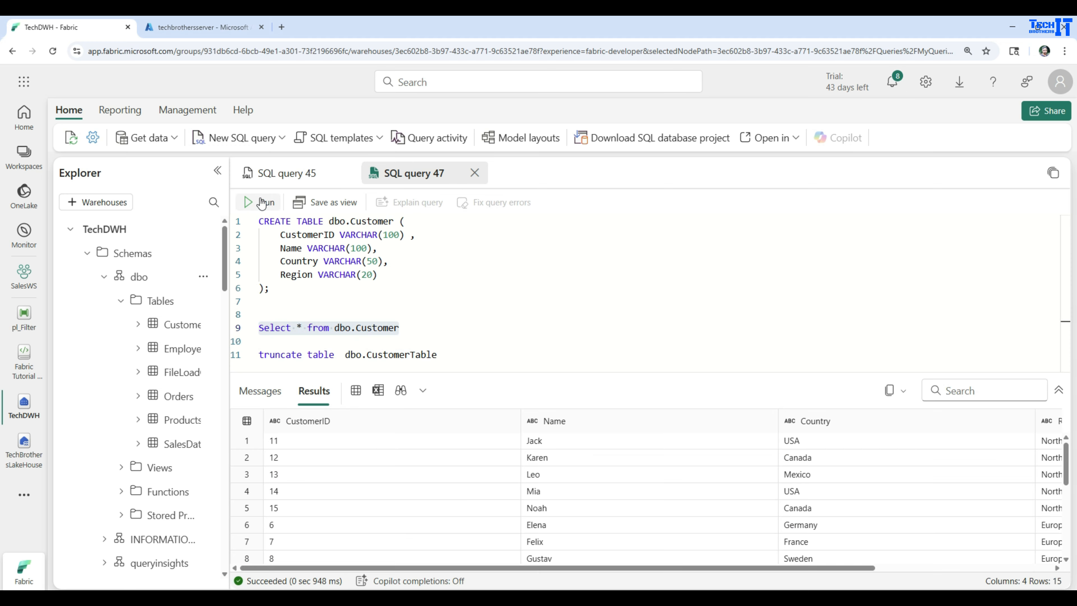
left_click(889, 445)
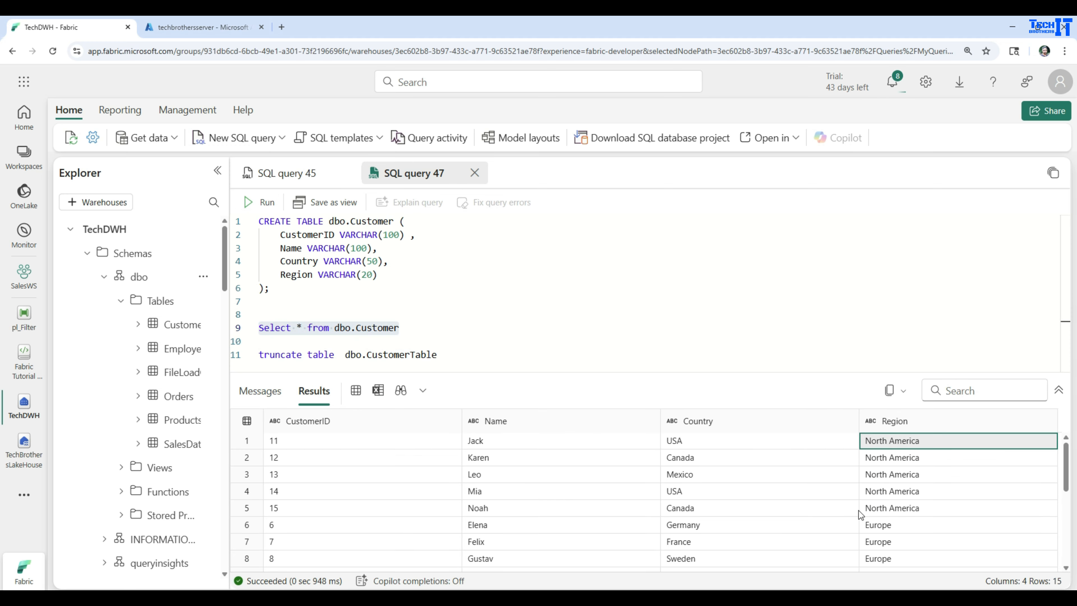
scroll(889, 504, "down", 3)
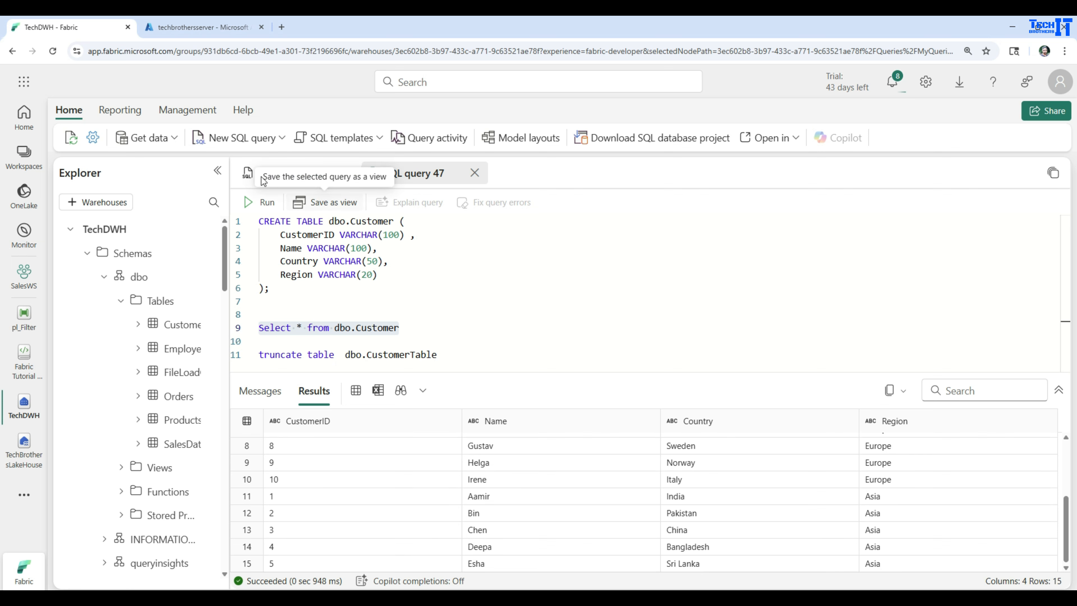
- In SQL query 45, run only the Select * from SalesData statement and review the loaded sales rows by region
left_click(300, 173)
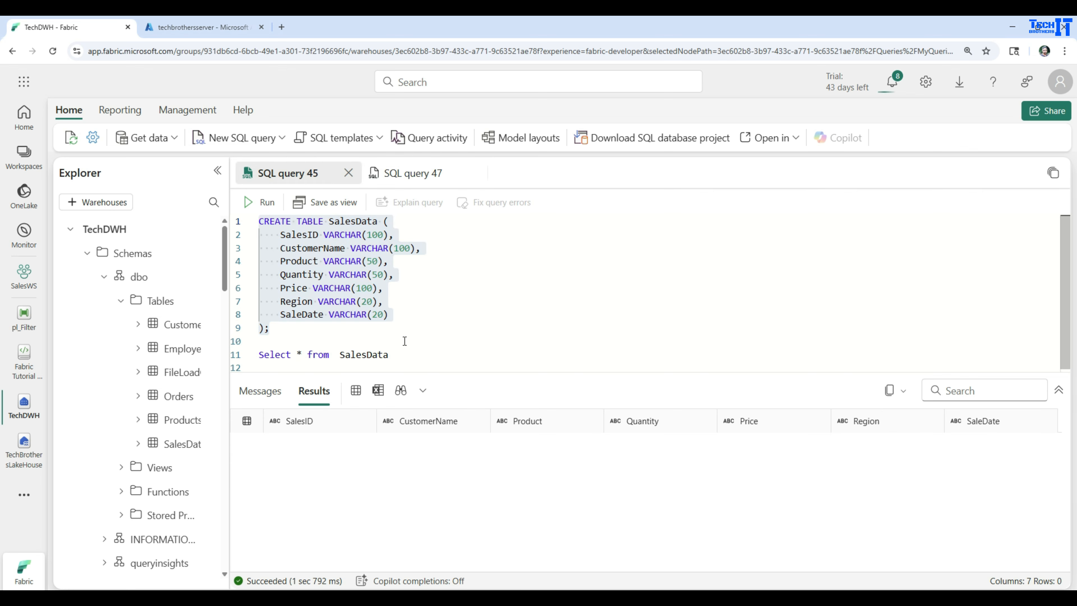
left_click(414, 355)
left_click_drag(413, 354, 234, 355)
left_click(259, 202)
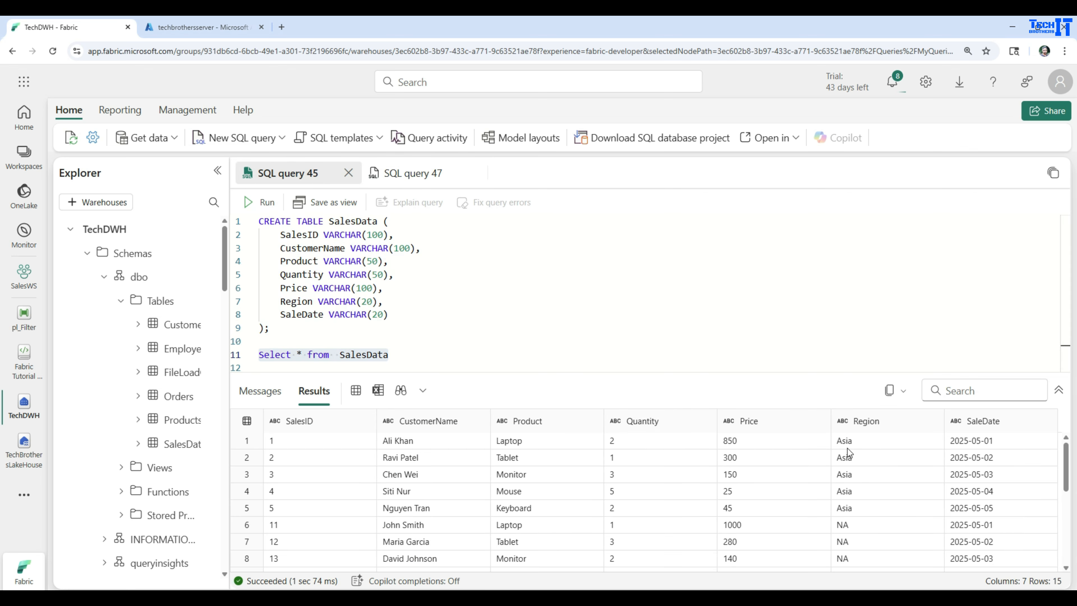
scroll(866, 514, "down", 3)
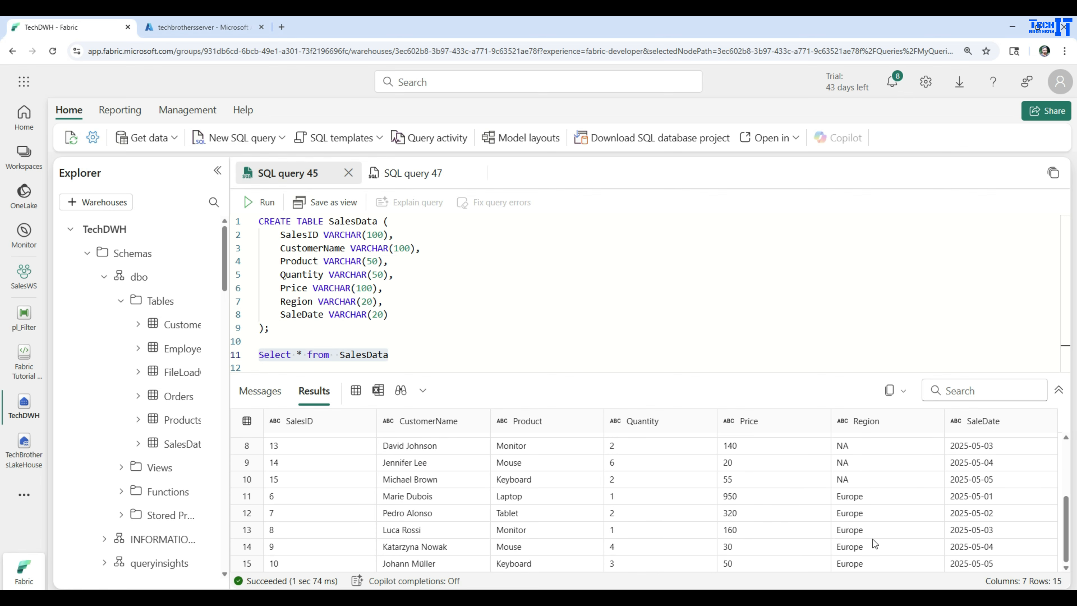
scroll(873, 537, "up", 2)
scroll(873, 537, "up", 2)
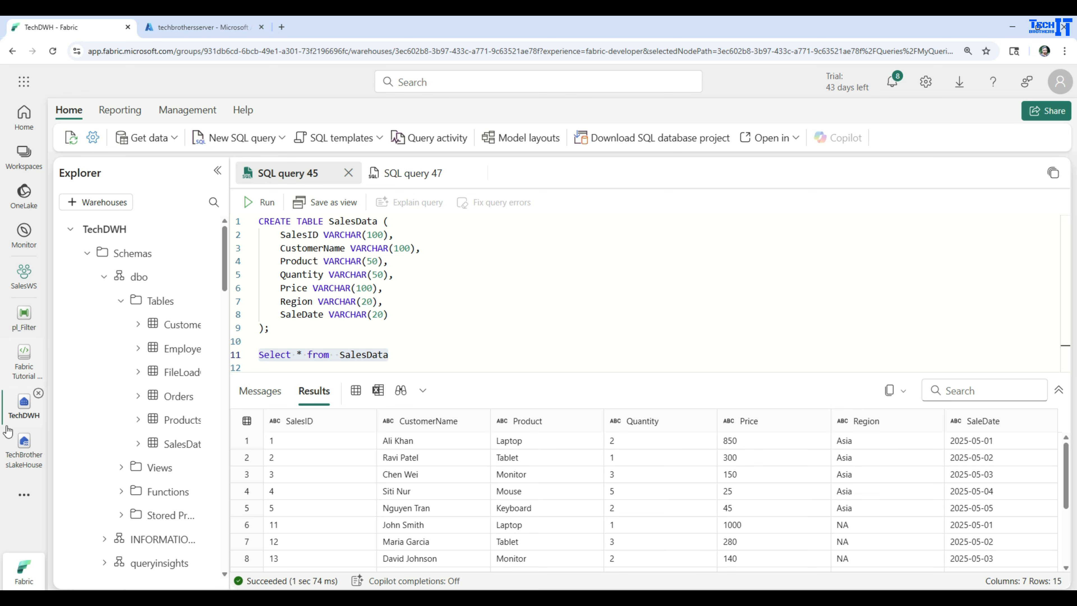
- Return to the pl_Filter pipeline, check the status of every activity run, and shrink the output area to reveal the canvas
left_click(24, 316)
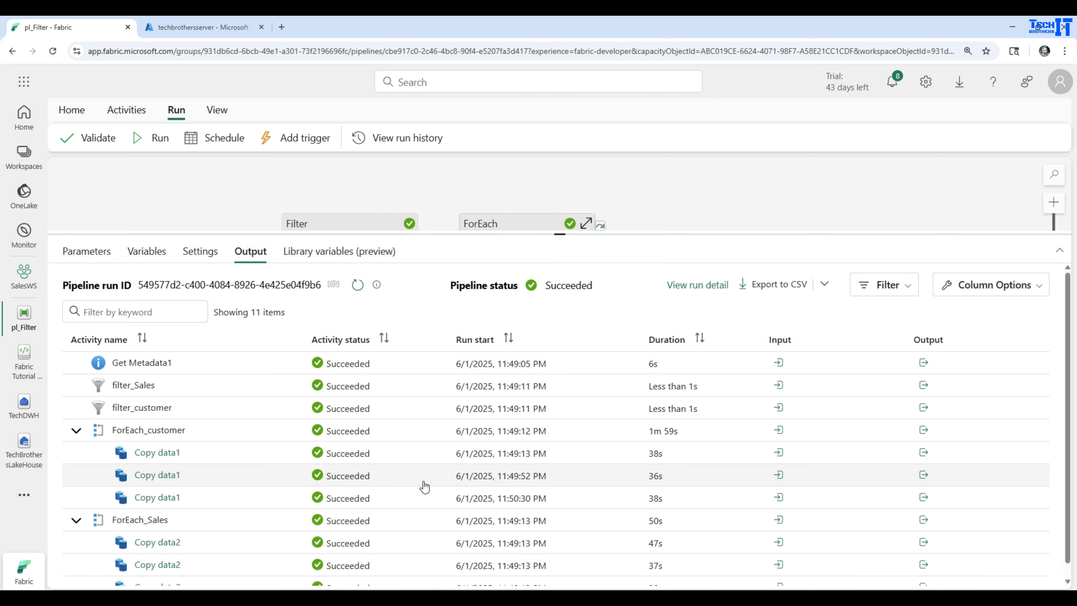
scroll(449, 439, "down", 1)
scroll(449, 439, "up", 1)
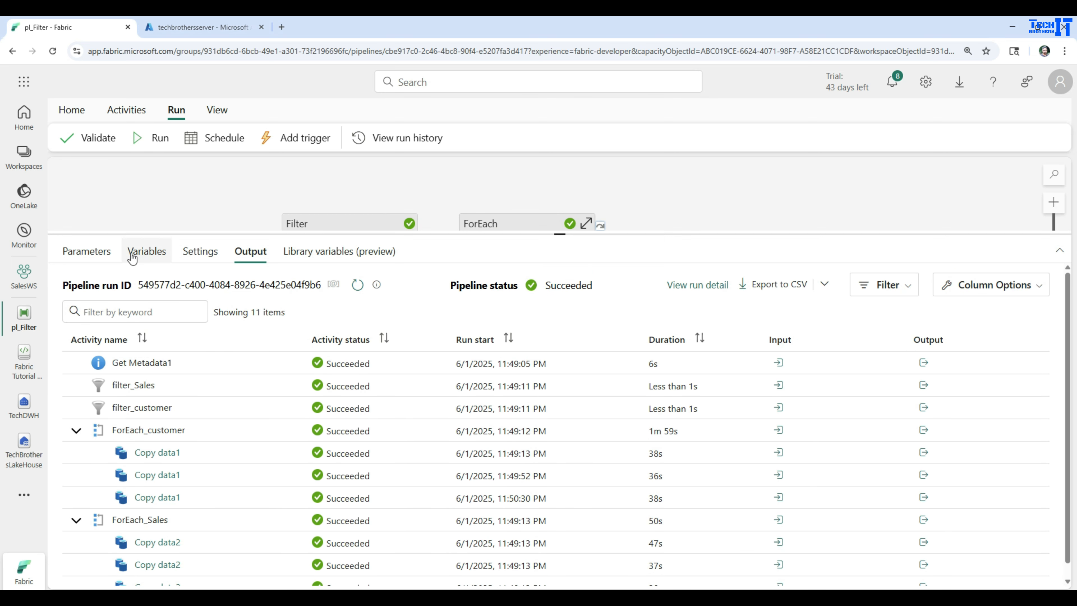
left_click(206, 214)
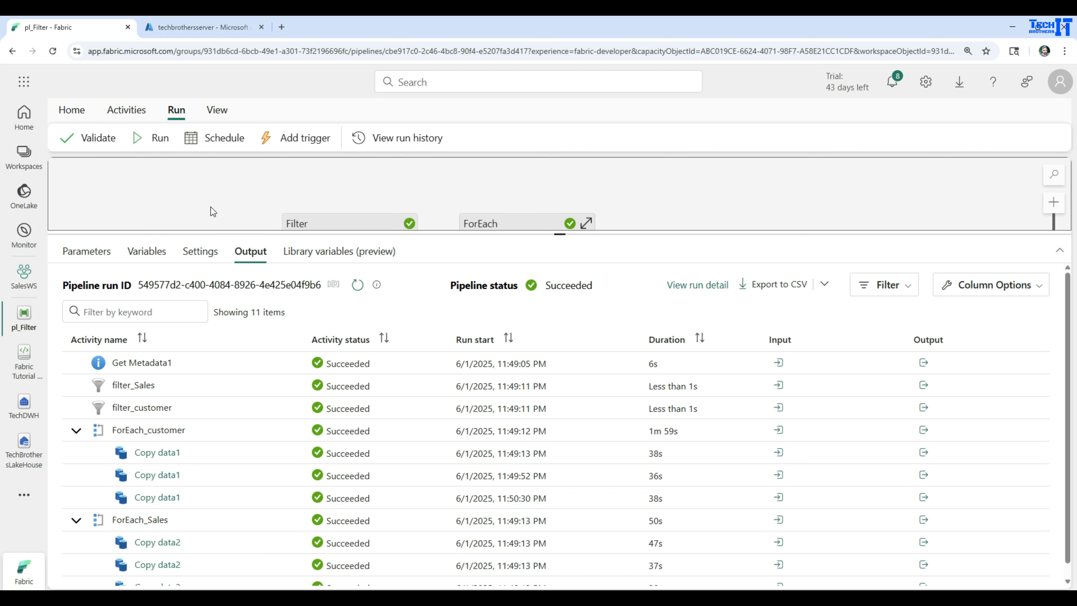
left_click_drag(461, 232, 481, 342)
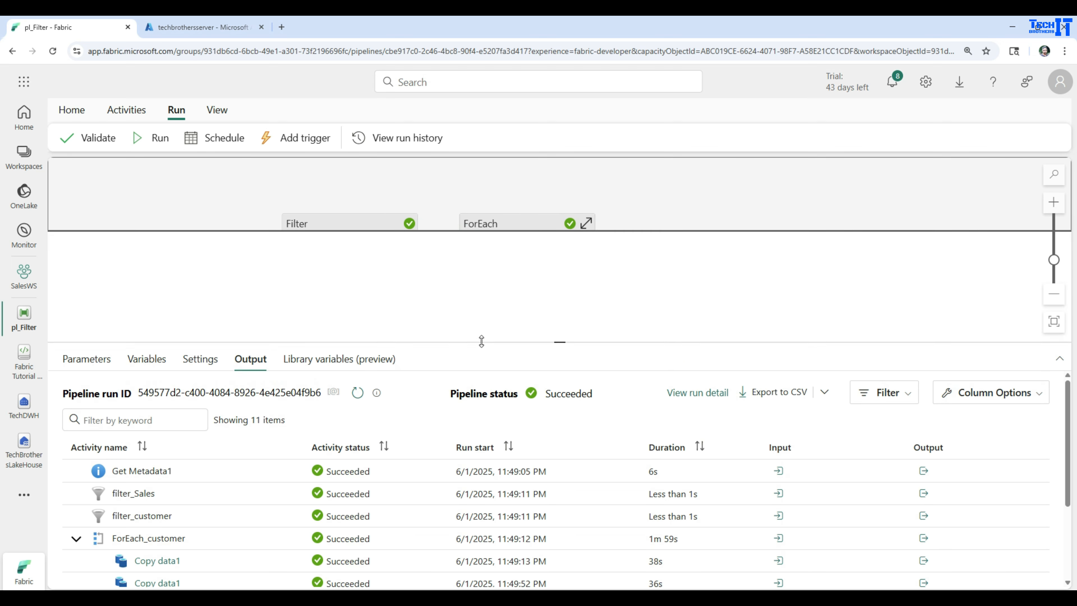
scroll(575, 501, "down", 3)
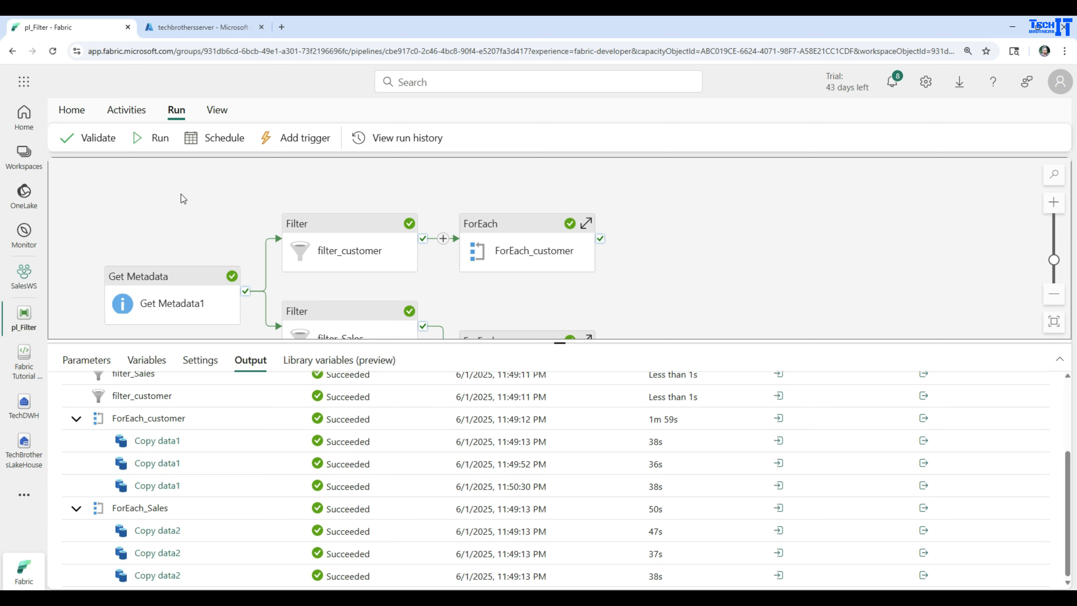
- Close the open pl_Filter pipeline and reload the Monitor hub to check the current status of the pipeline runs
left_click(38, 309)
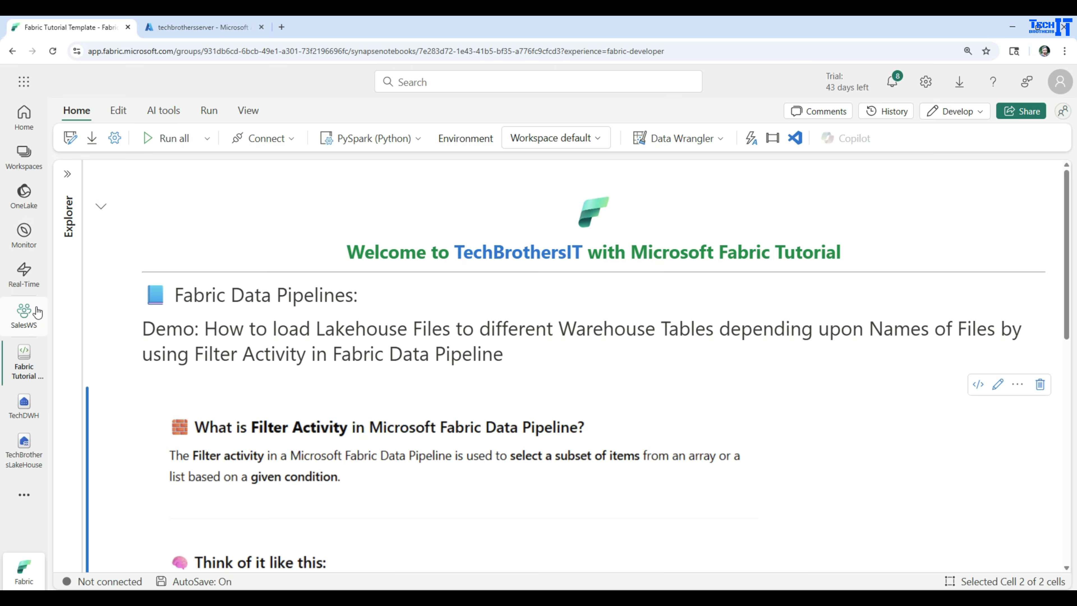
left_click(22, 242)
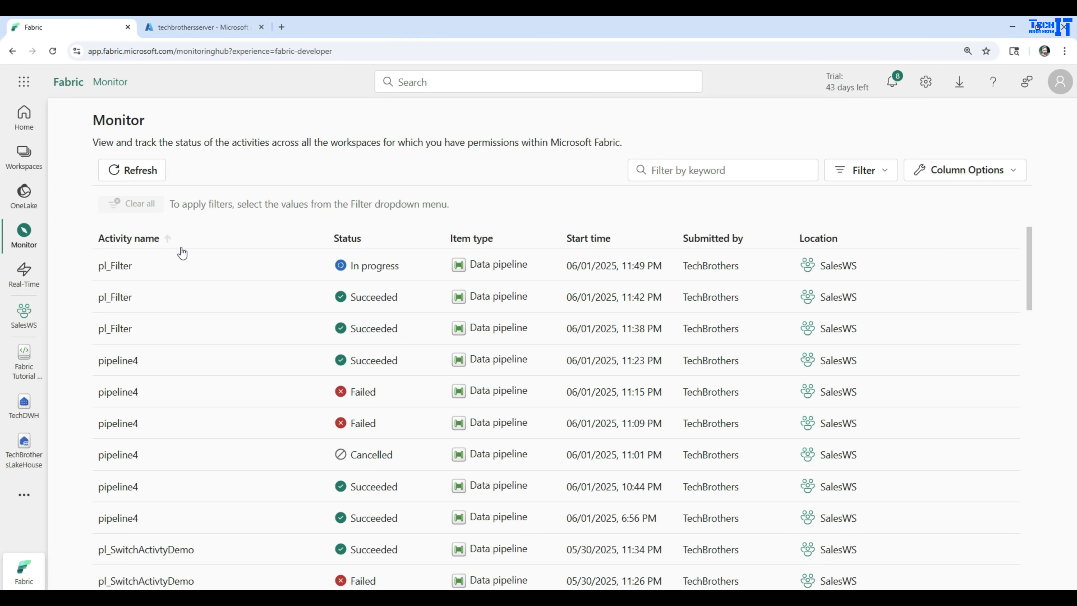
mouse_move(252, 300)
mouse_move(244, 279)
left_click(52, 54)
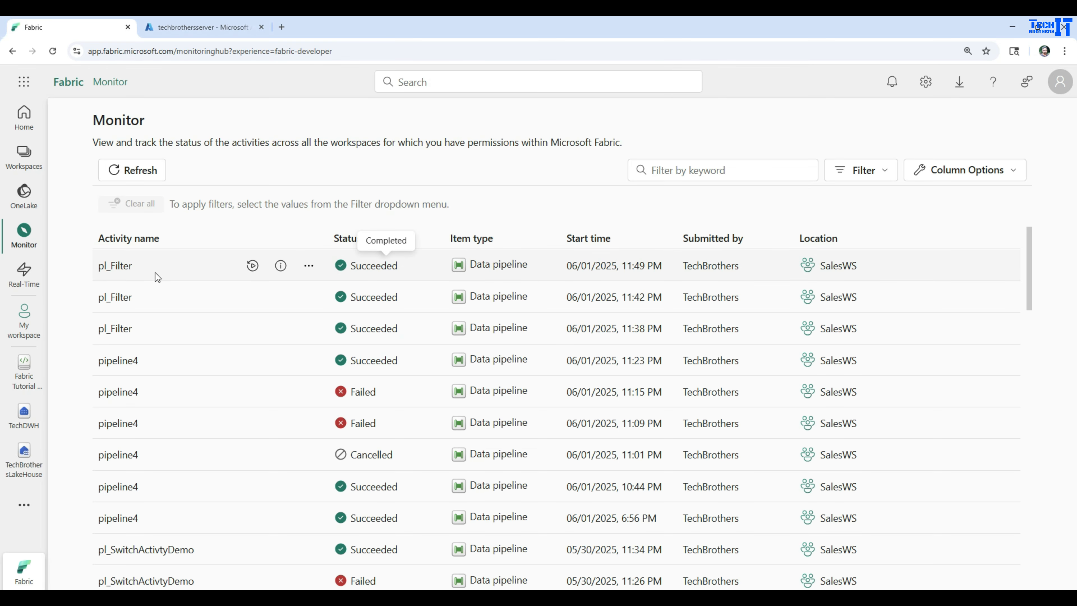
- Open the most recent pl_Filter run and review its start time, end time, status and activity runs
left_click(115, 266)
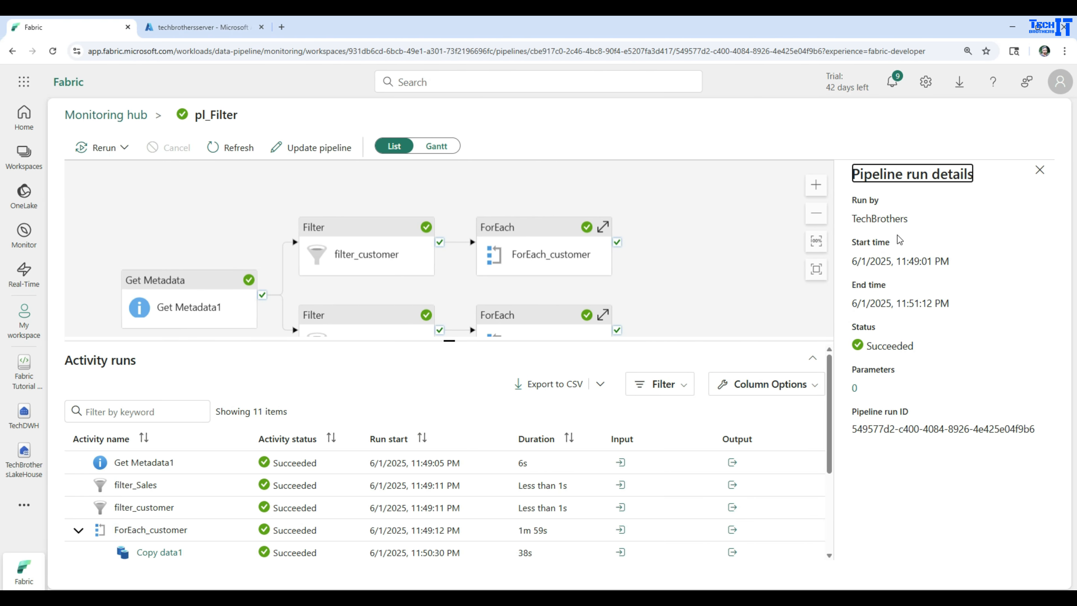
left_click_drag(961, 265, 845, 270)
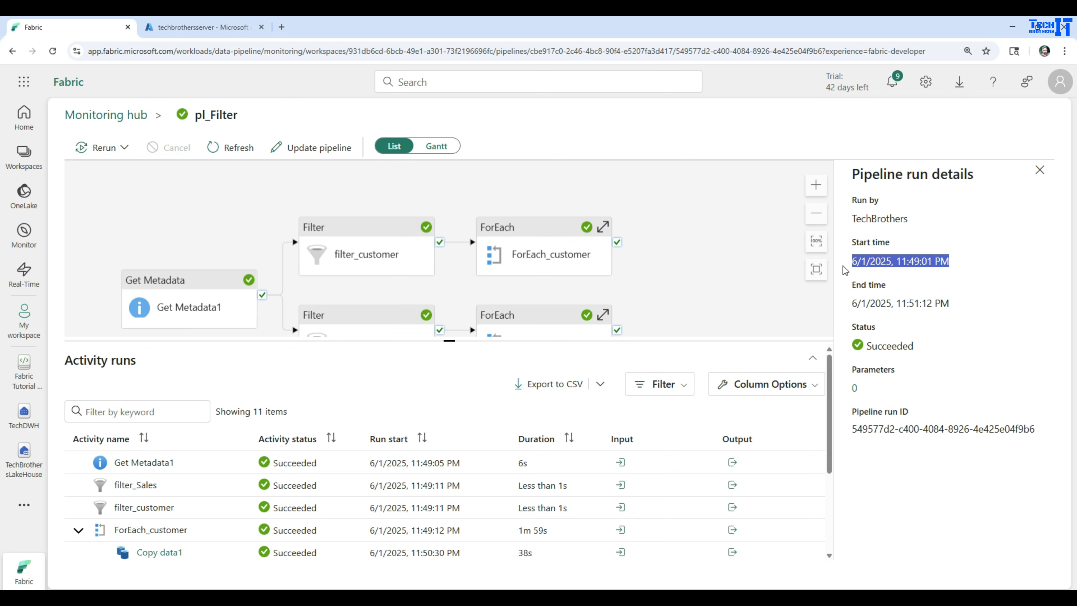
left_click_drag(969, 306, 854, 308)
left_click_drag(924, 357, 851, 351)
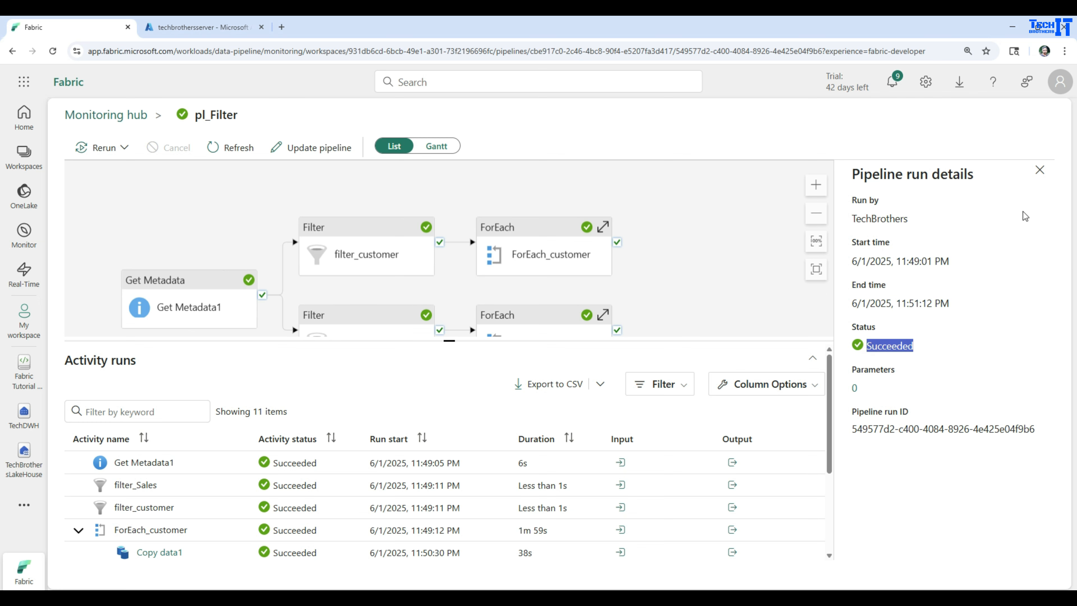
left_click(1040, 170)
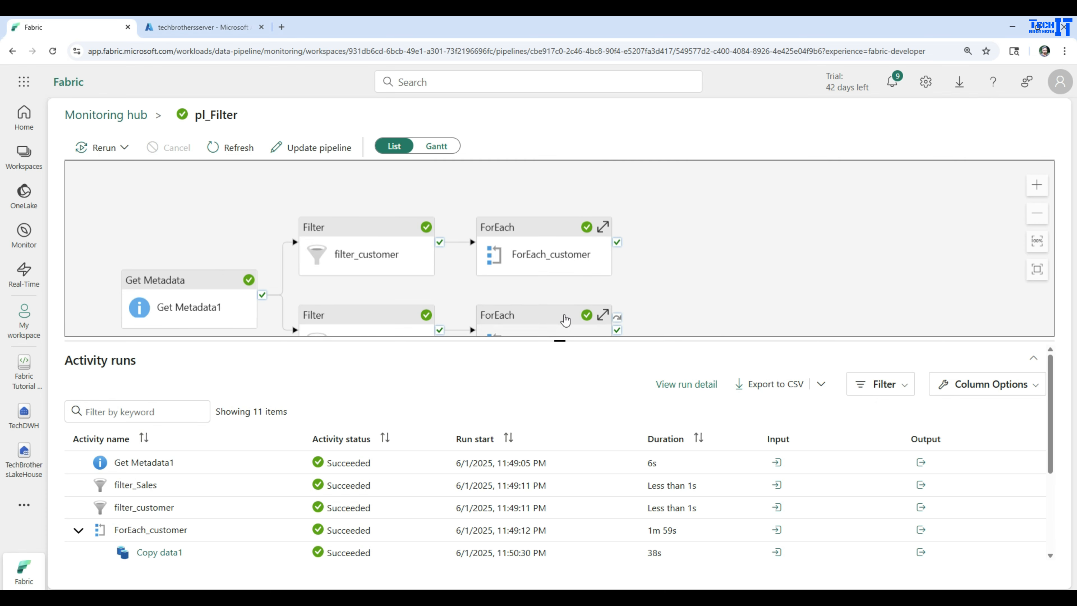
scroll(706, 274, "down", 3)
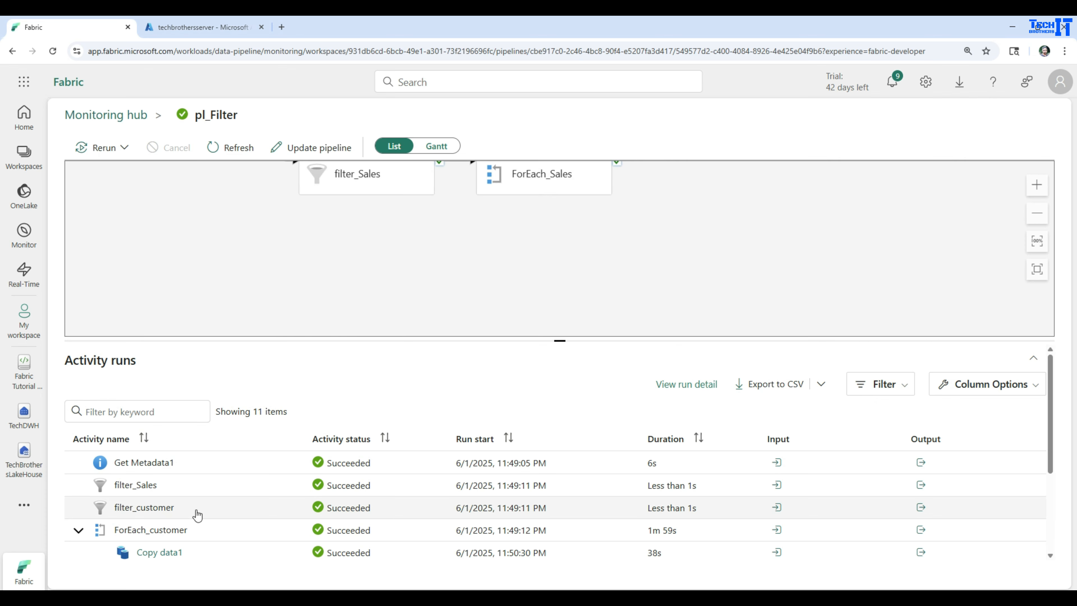
scroll(197, 512, "down", 3)
scroll(198, 508, "up", 3)
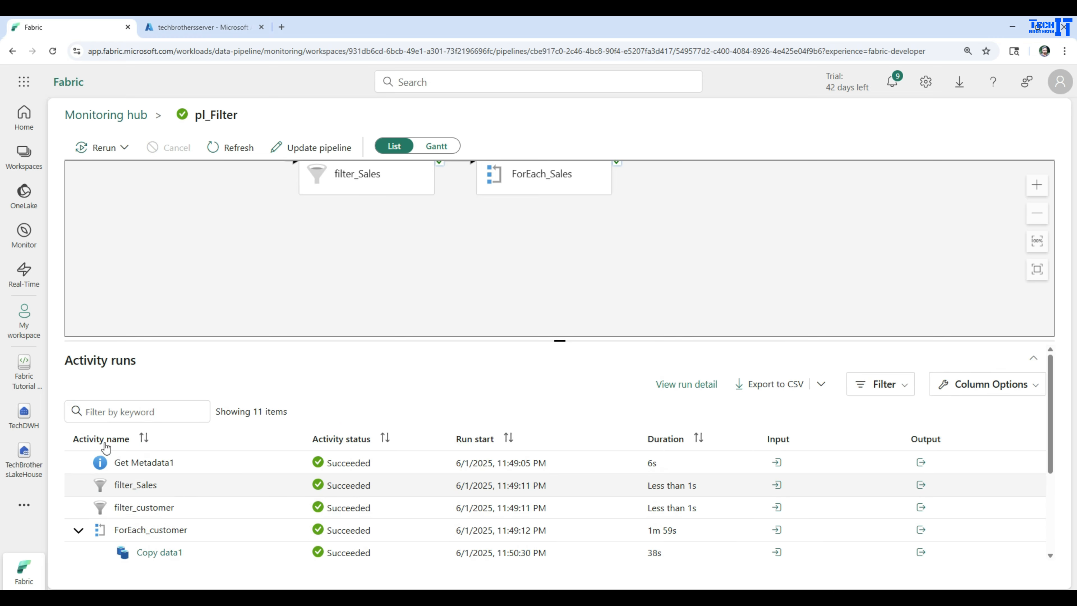
- View the rerun options for the pl_Filter run without rerunning it, and open the pipeline from the run page for updating
left_click(126, 148)
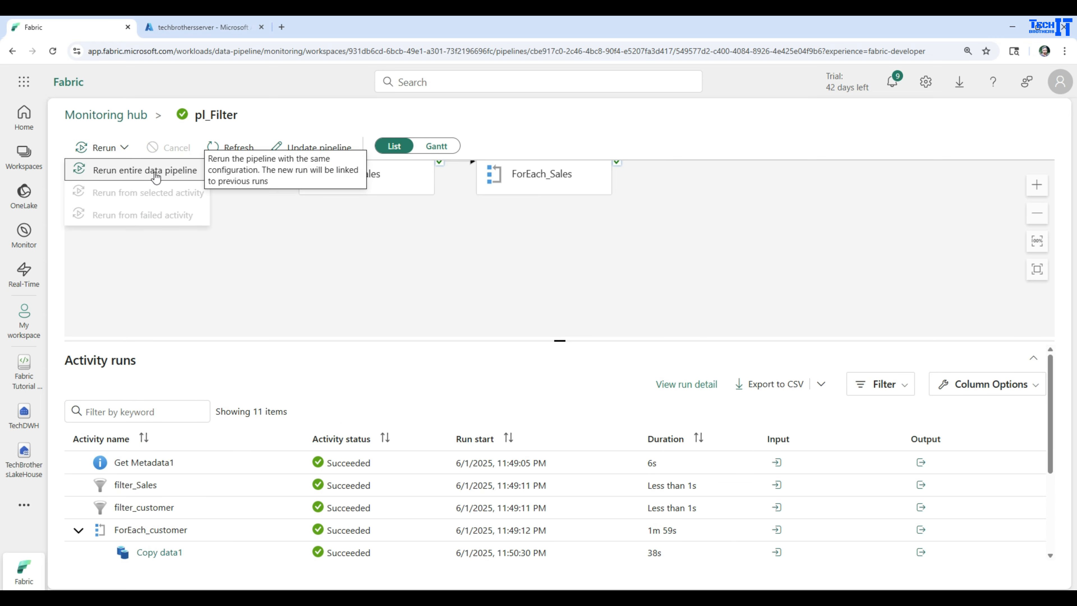
left_click(297, 234)
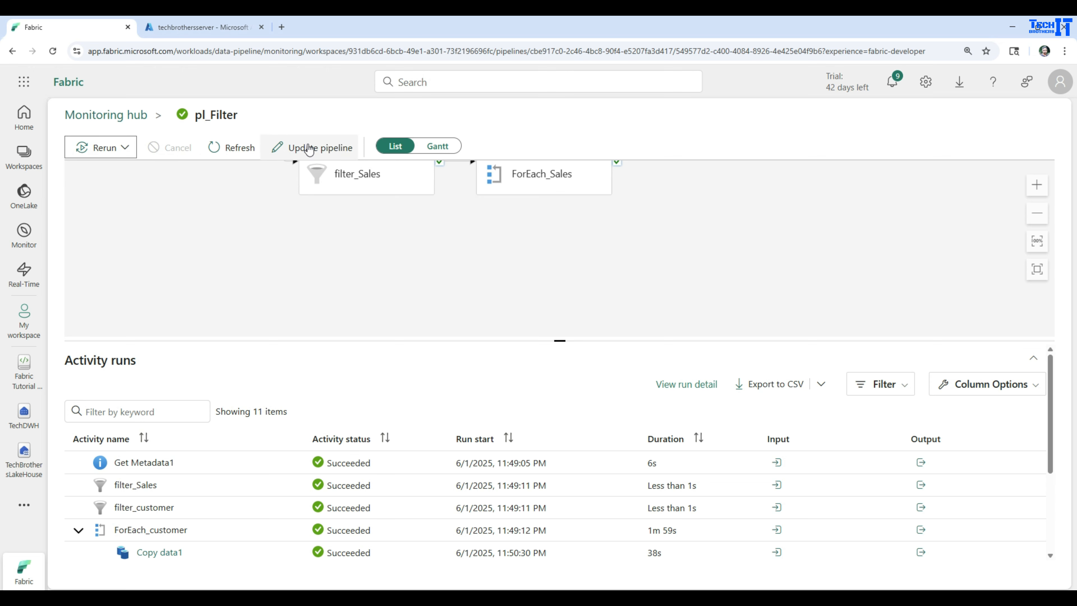
left_click(309, 153)
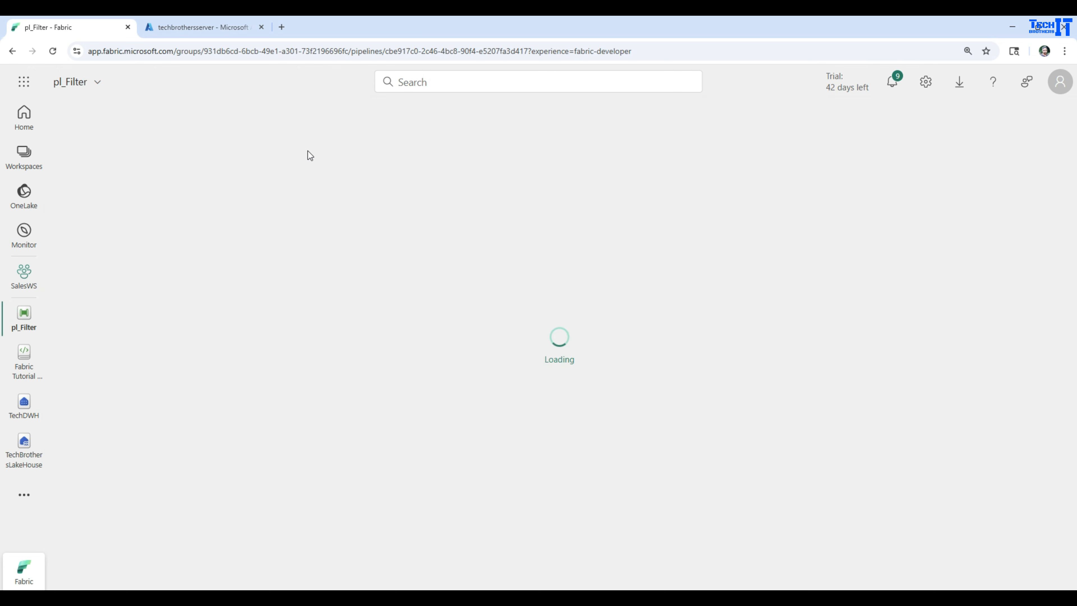